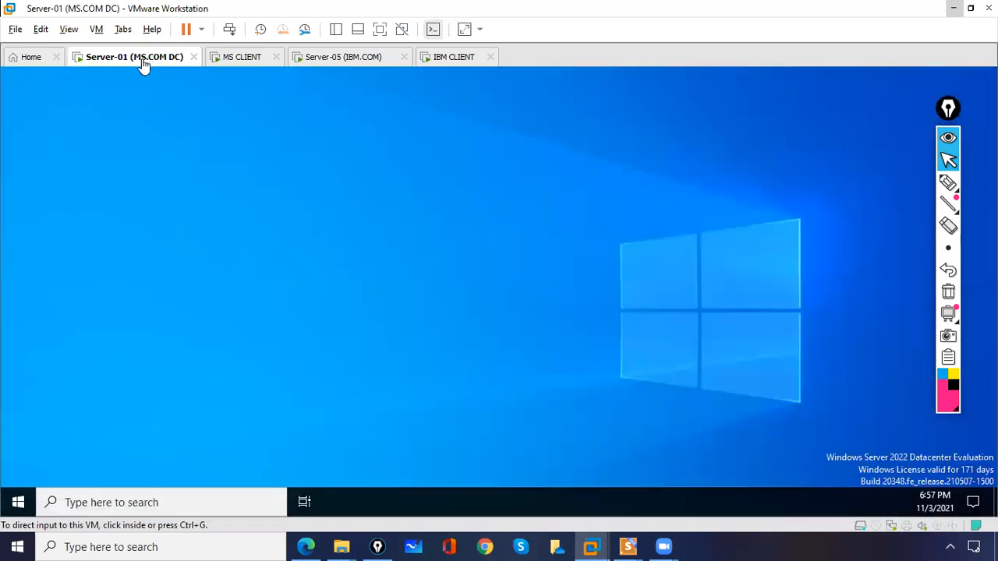
On Server-05 (IBM.COM), send Ctrl+Alt+Del and sign in with the domain administrator password
{"action": "left_click", "coordinate": [145, 191]}
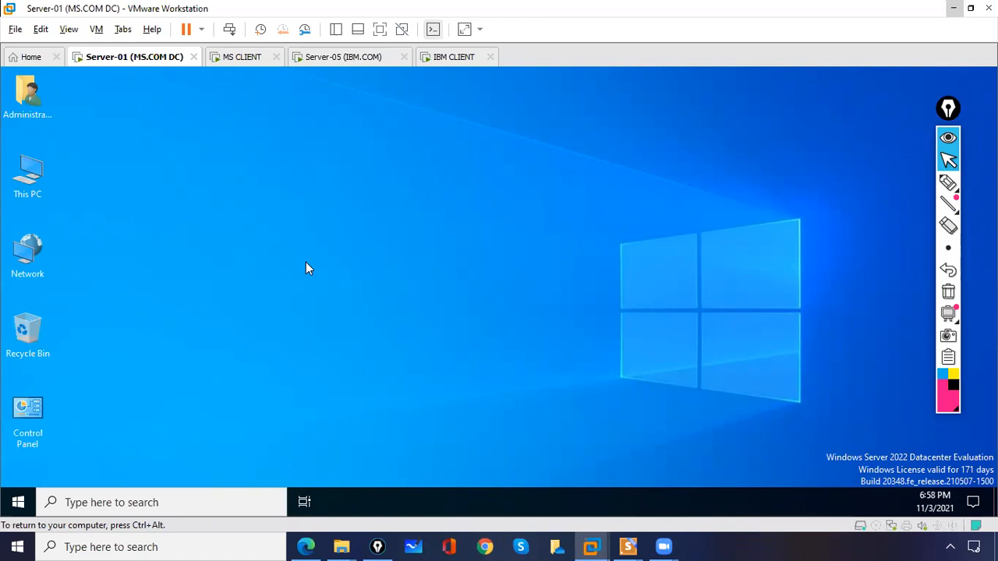
{"action": "left_click", "coordinate": [331, 59]}
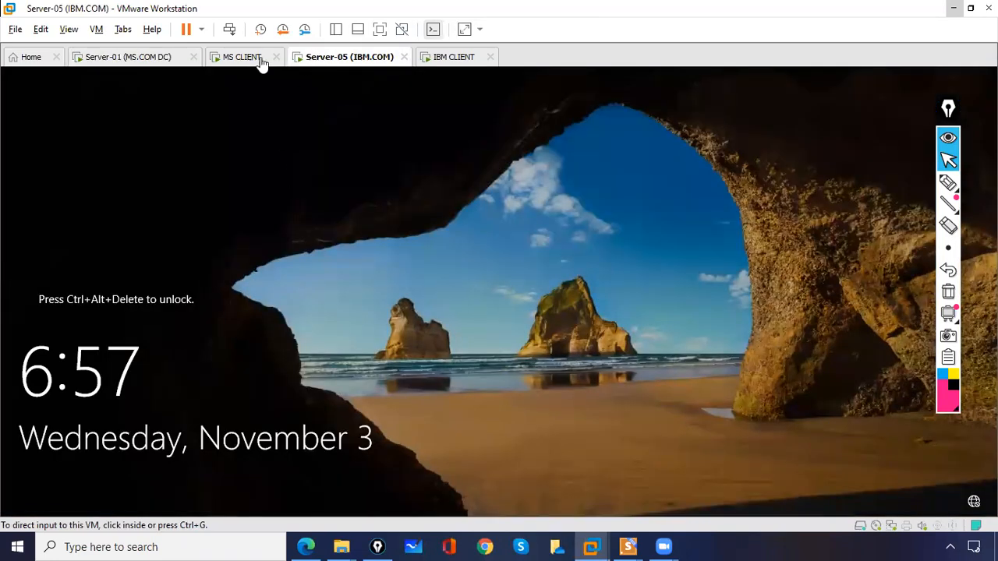
{"action": "left_click", "coordinate": [229, 31]}
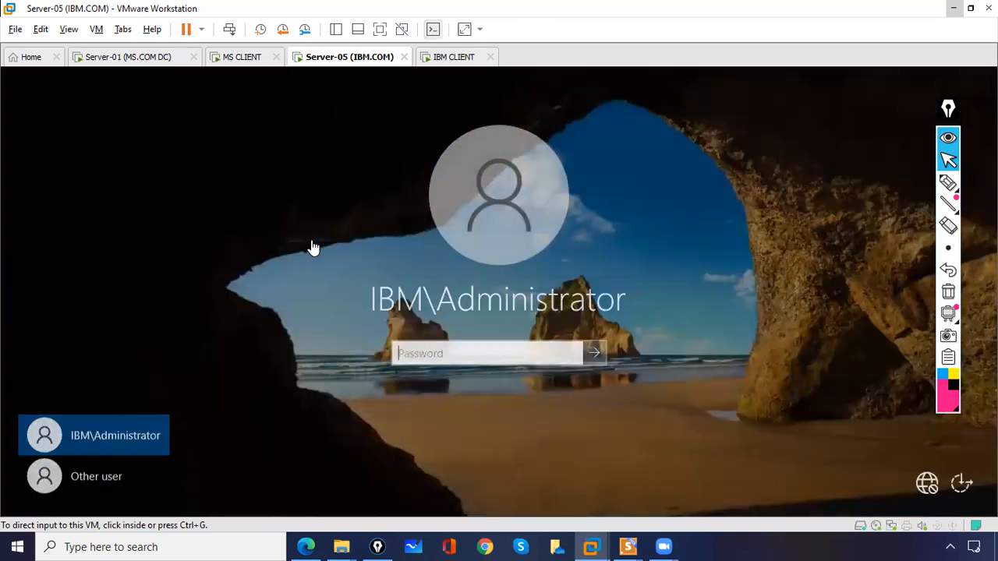
{"action": "left_click", "coordinate": [437, 367]}
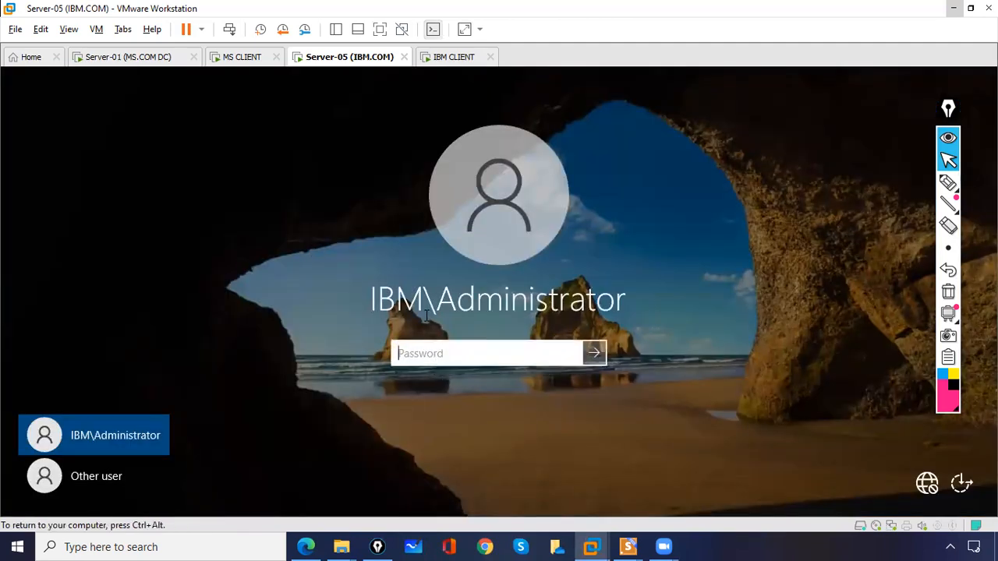
{"action": "type", "text": "••"}
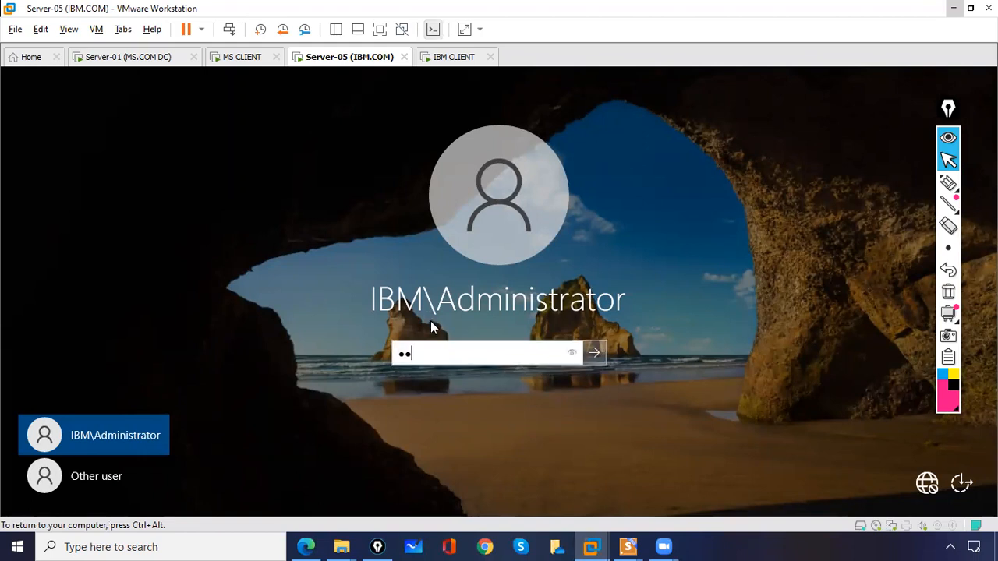
{"action": "key", "text": "BackSpace"}
{"action": "key", "text": "BackSpace"}
{"action": "type", "text": "•••••••••"}
{"action": "key", "text": "Return"}
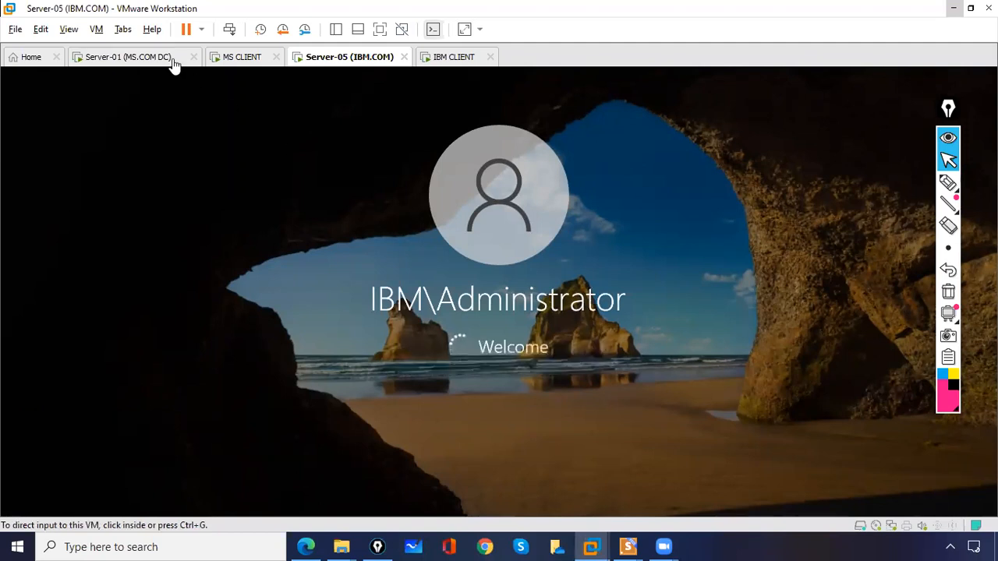
Go back to the Server-01 (MS.COM DC) desktop after checking Server-05's sign-in progress
{"action": "left_click", "coordinate": [136, 60]}
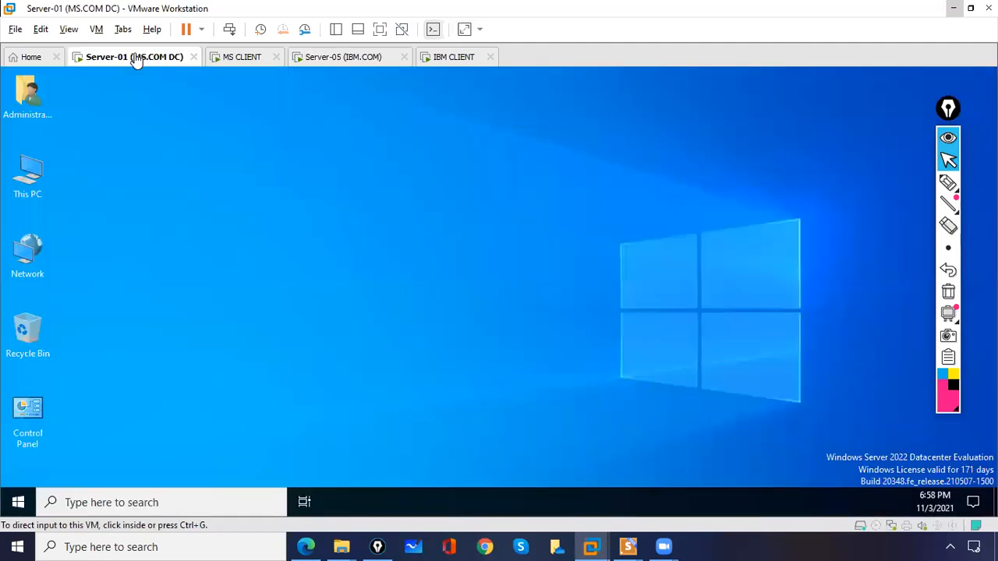
{"action": "left_click", "coordinate": [328, 62]}
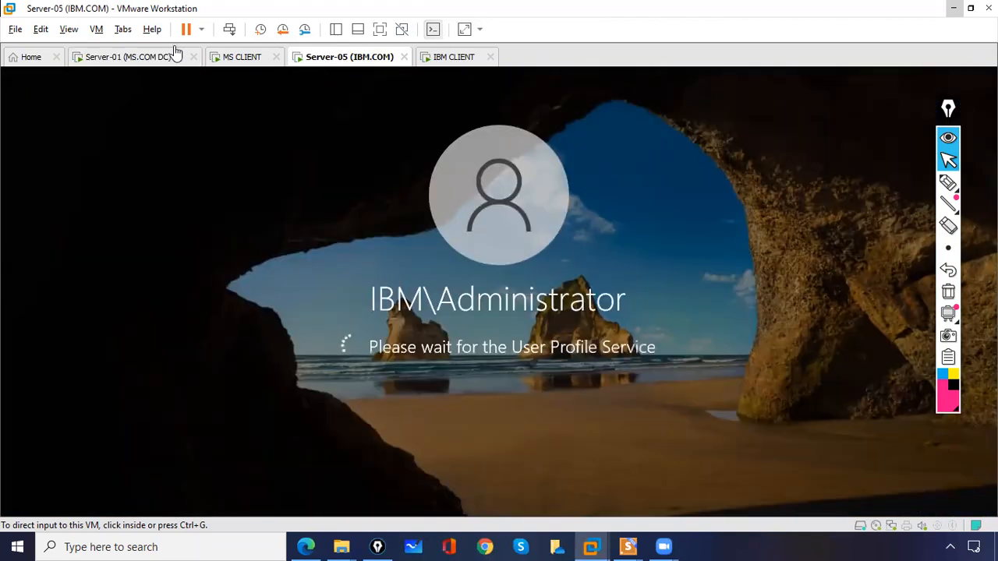
{"action": "left_click", "coordinate": [152, 64]}
{"action": "left_click", "coordinate": [156, 165]}
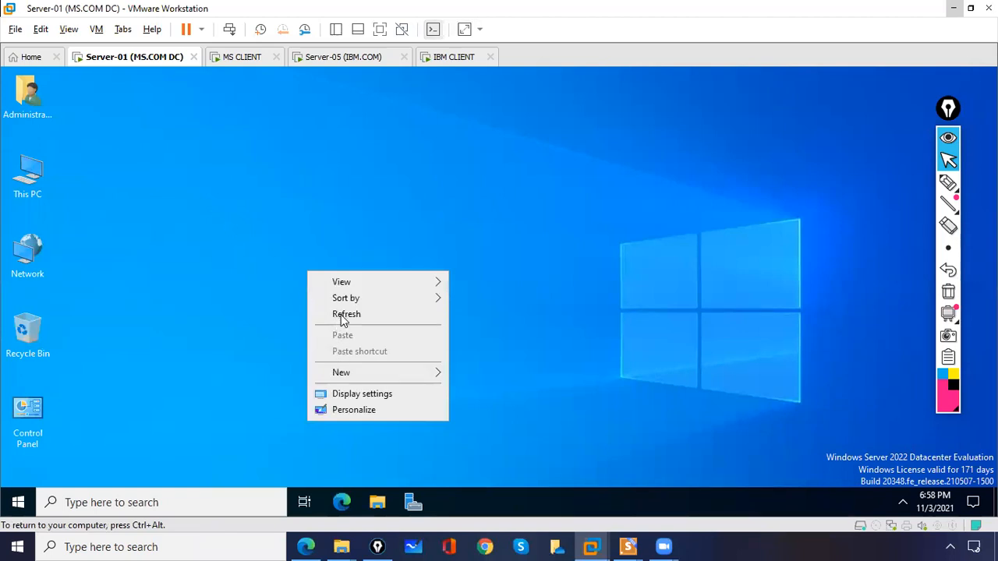
Alternate between the Server-05 and Server-01 tabs, releasing input with Ctrl+Alt, and end on Server-01
{"action": "left_click", "coordinate": [313, 58]}
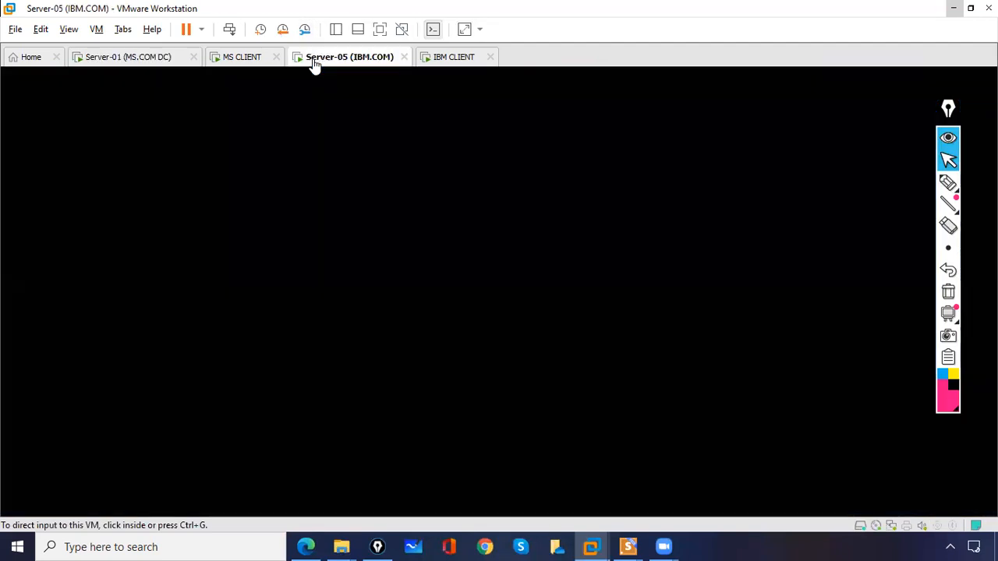
{"action": "left_click", "coordinate": [148, 61]}
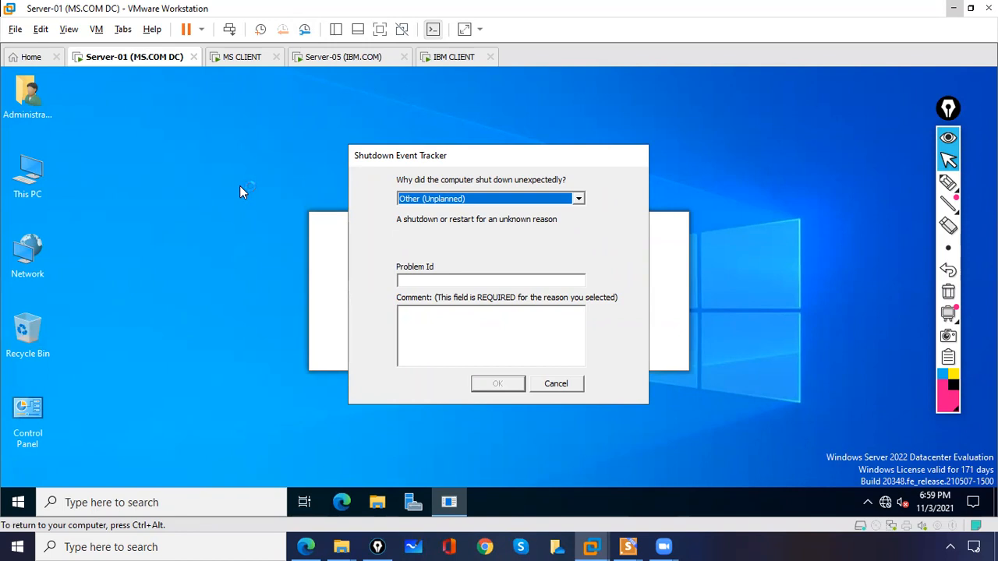
{"action": "left_click", "coordinate": [341, 60]}
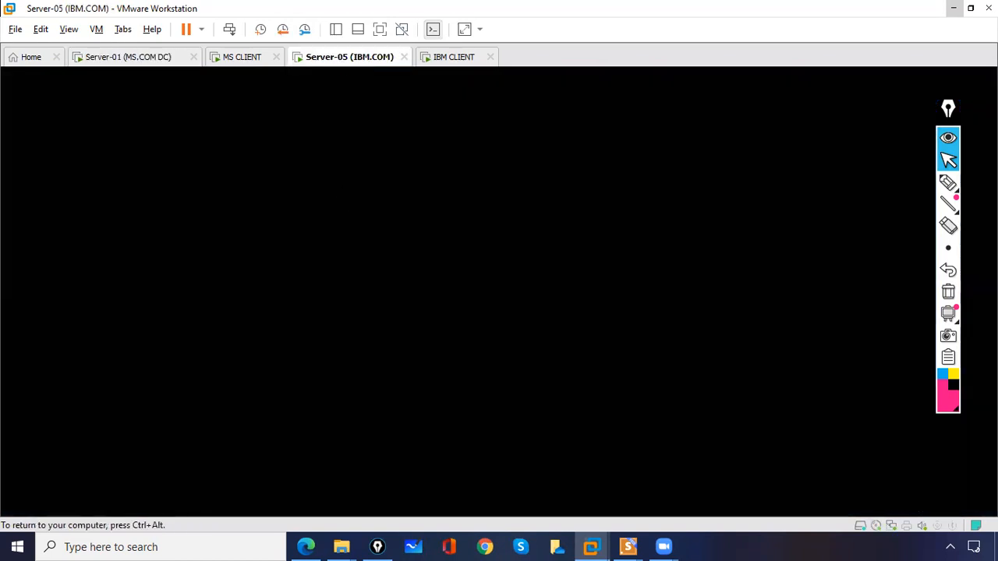
{"action": "left_click", "coordinate": [311, 232]}
{"action": "key", "text": "ctrl+alt"}
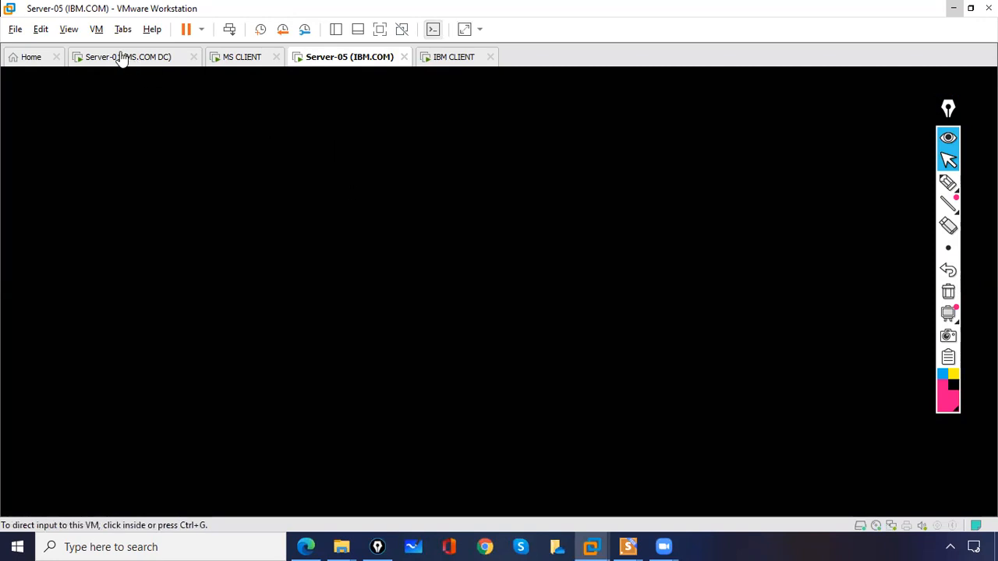
{"action": "left_click", "coordinate": [120, 57]}
{"action": "left_click", "coordinate": [344, 61]}
{"action": "left_click", "coordinate": [145, 63]}
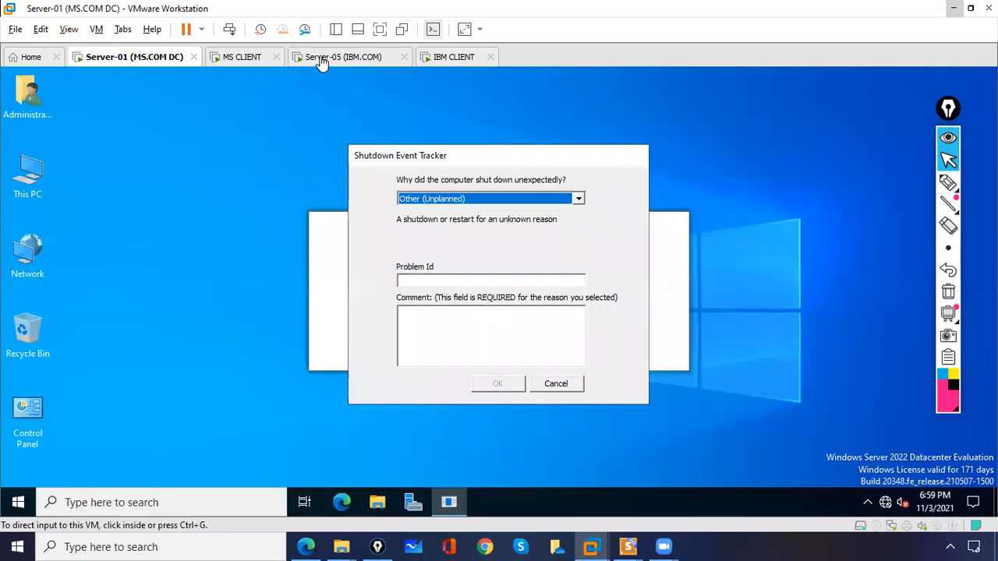
{"action": "left_click", "coordinate": [323, 60]}
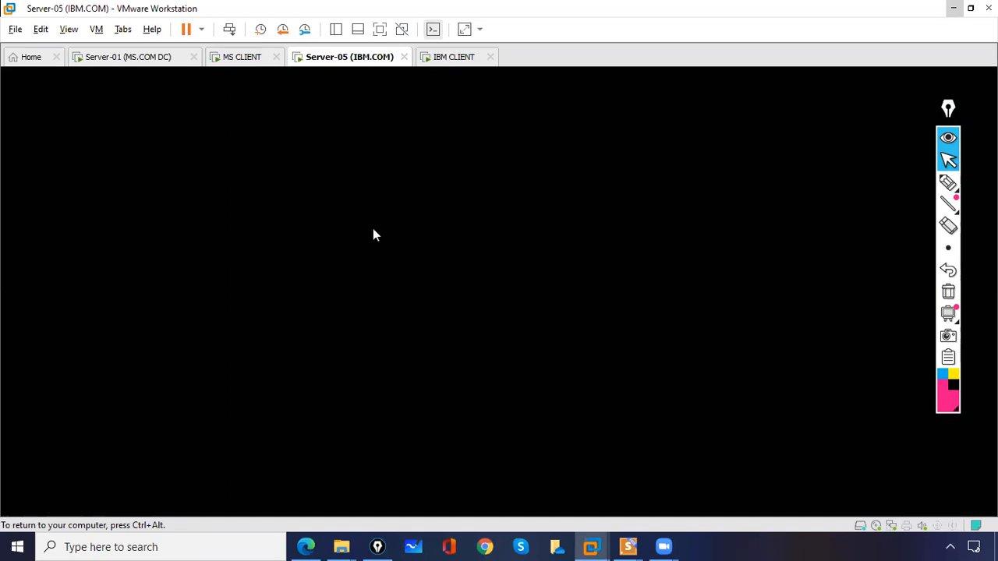
{"action": "left_click", "coordinate": [101, 60]}
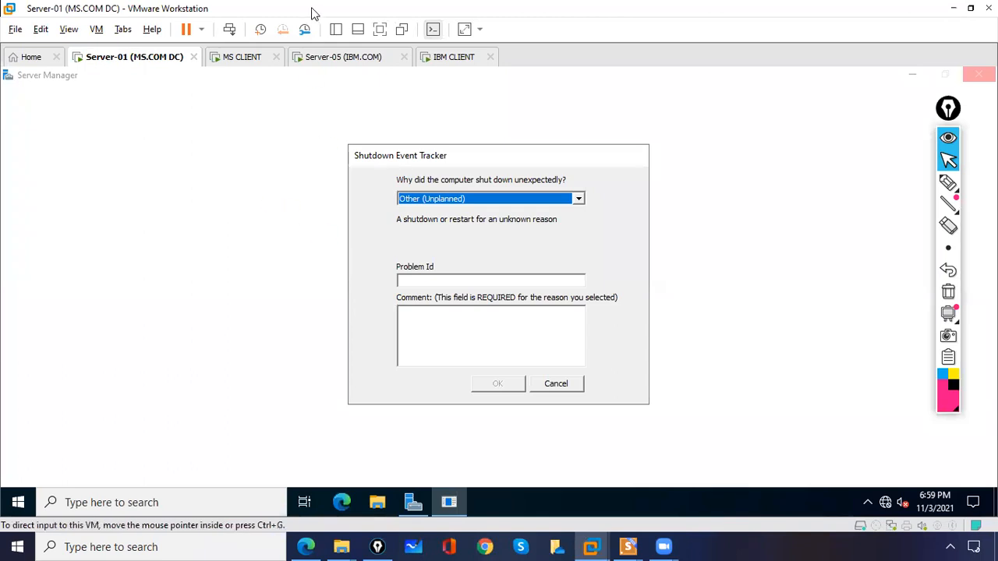
{"action": "left_click", "coordinate": [226, 61]}
{"action": "left_click", "coordinate": [116, 67]}
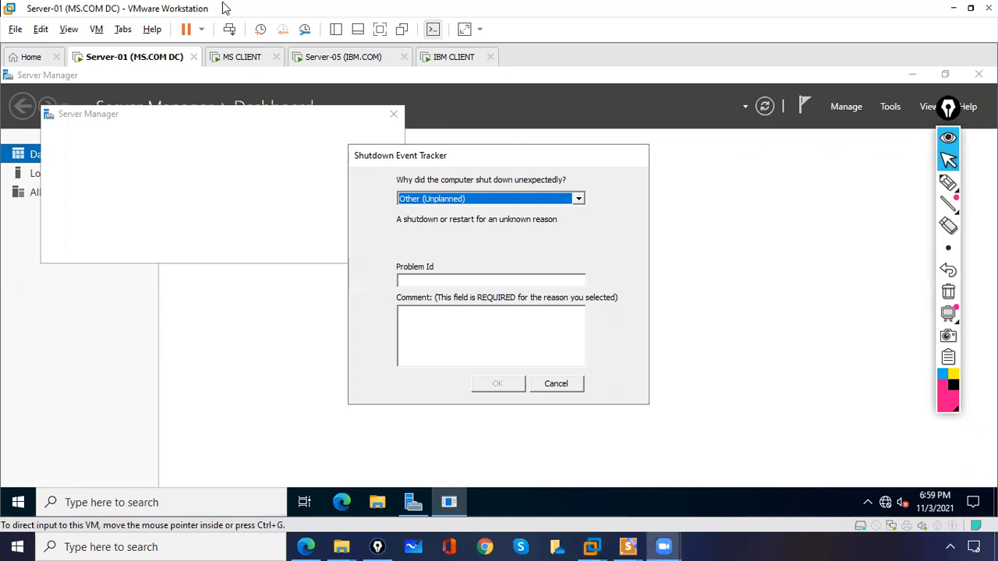
Power off the MS CLIENT virtual machine from the power dropdown
{"action": "left_click", "coordinate": [232, 60]}
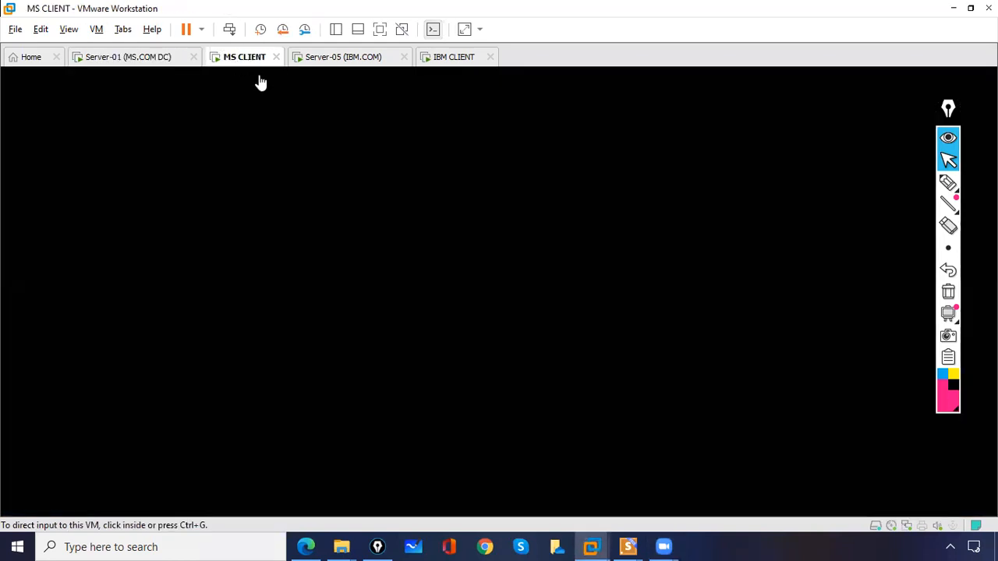
{"action": "left_click", "coordinate": [202, 31]}
{"action": "left_click", "coordinate": [213, 137]}
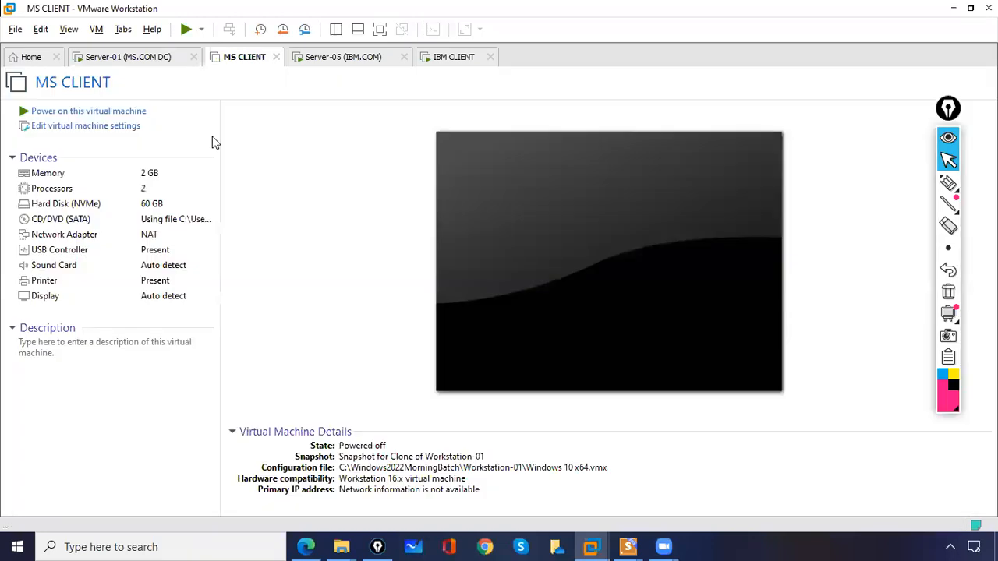
On Server-01, cancel the Shutdown Event Tracker and close the Windows Admin Center pop-up
{"action": "left_click", "coordinate": [140, 57]}
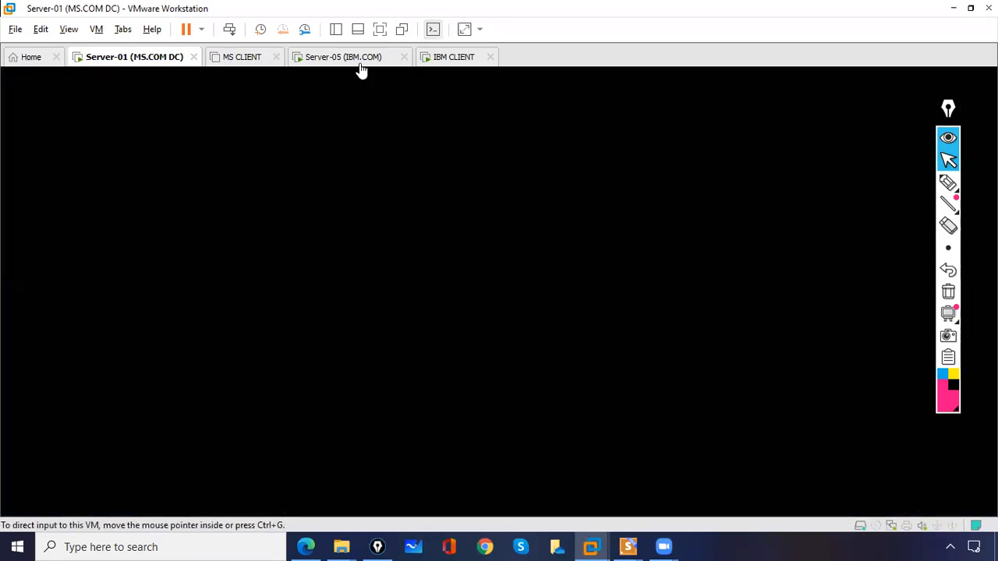
{"action": "left_click", "coordinate": [358, 63]}
{"action": "left_click", "coordinate": [131, 61]}
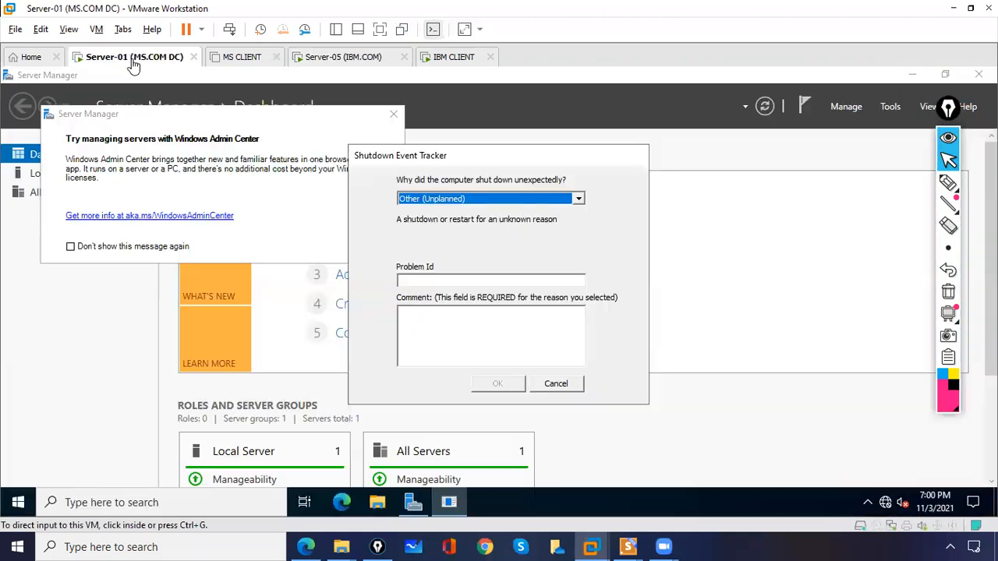
{"action": "left_click", "coordinate": [556, 384]}
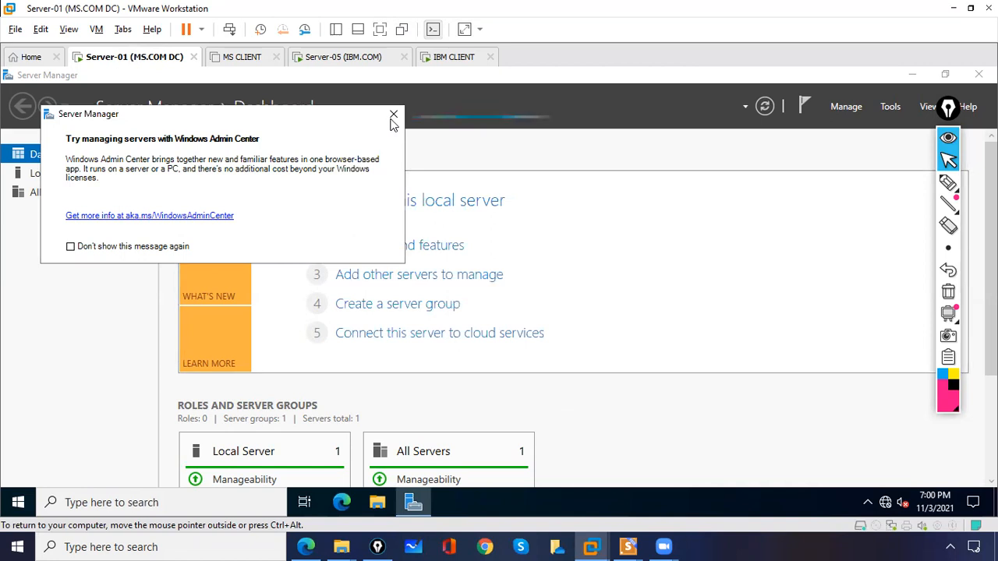
{"action": "left_click", "coordinate": [393, 115]}
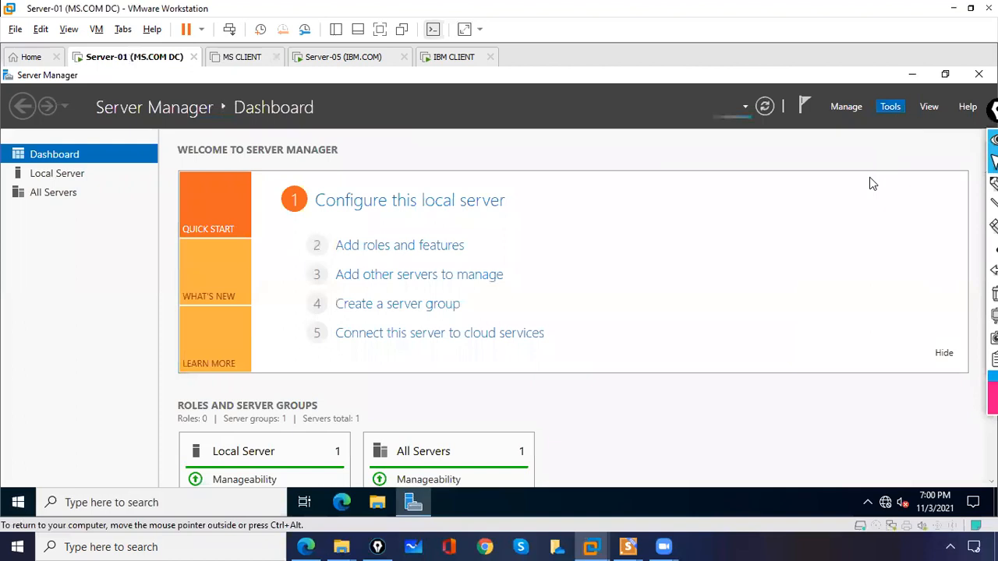
Launch Active Directory Domains and Trusts from Tools, expand ms.com to show mcse.ms.com, and right-click ms.com
{"action": "left_click", "coordinate": [891, 106]}
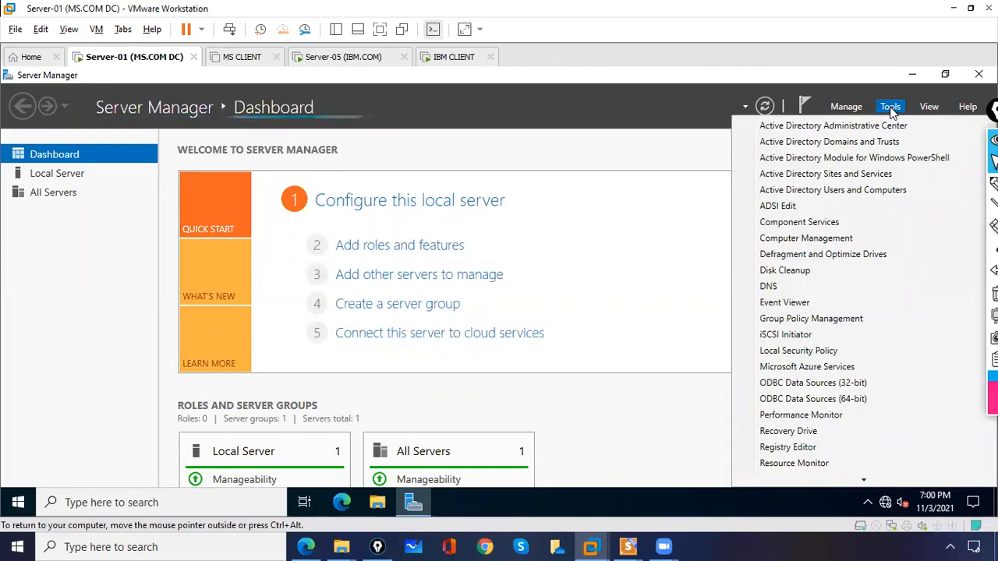
{"action": "left_click", "coordinate": [863, 145]}
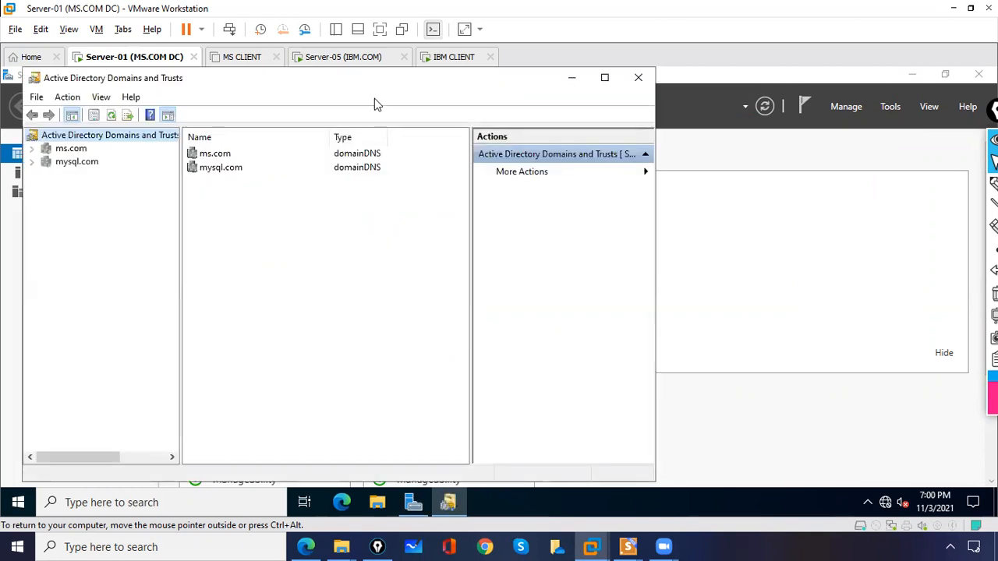
{"action": "left_click", "coordinate": [32, 148]}
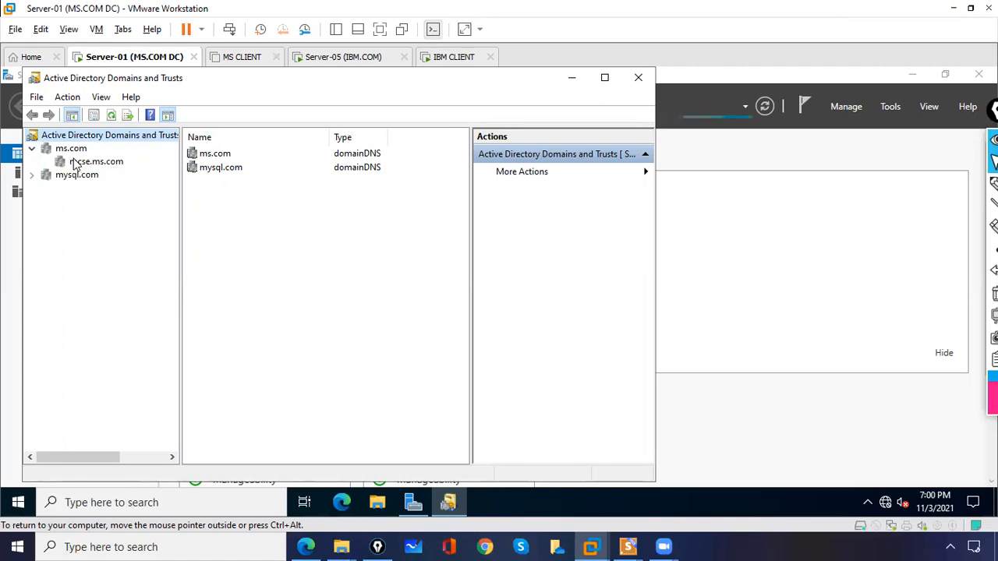
{"action": "left_click", "coordinate": [75, 162]}
{"action": "left_click", "coordinate": [76, 149]}
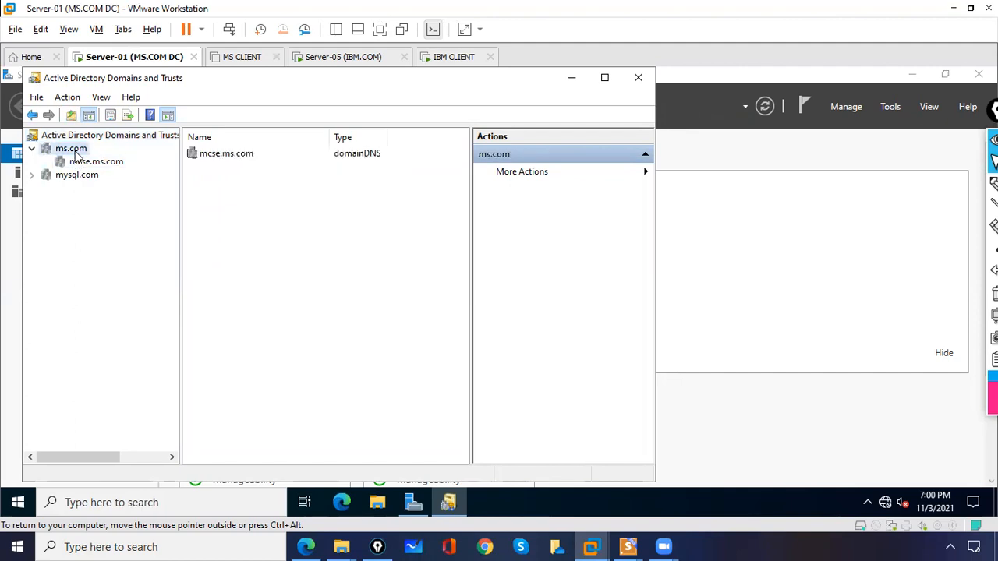
{"action": "right_click", "coordinate": [87, 153]}
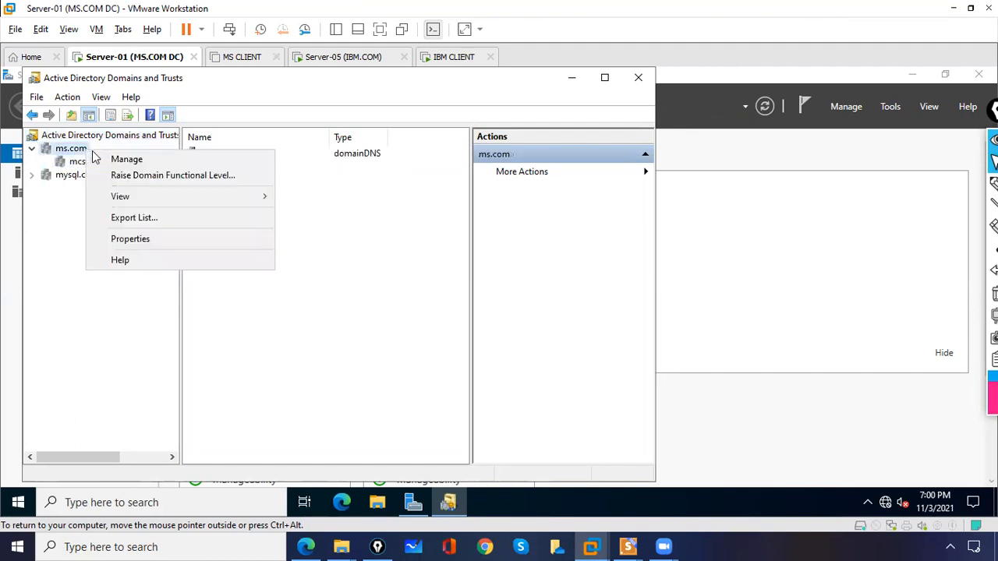
Open ms.com Properties on the Trusts tab, highlight the mcse.ms.com and mysql.com trusts, then clear the marks
{"action": "left_click", "coordinate": [141, 241]}
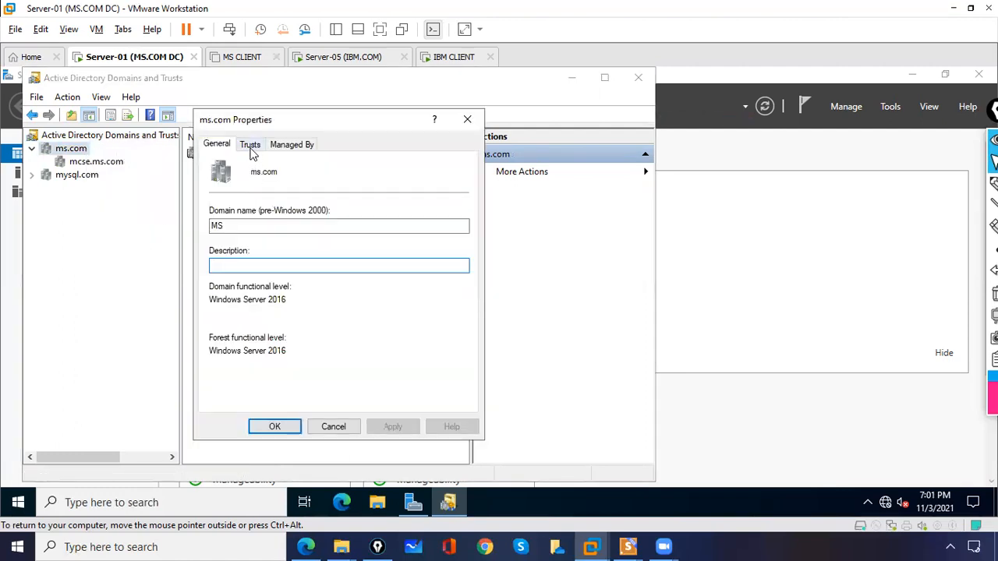
{"action": "left_click", "coordinate": [250, 147]}
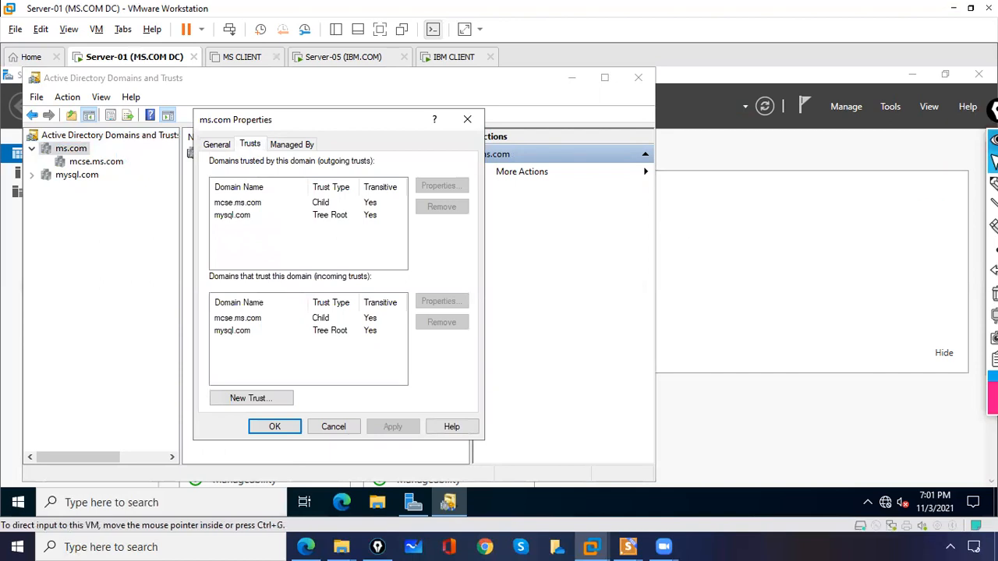
{"action": "left_click", "coordinate": [952, 195]}
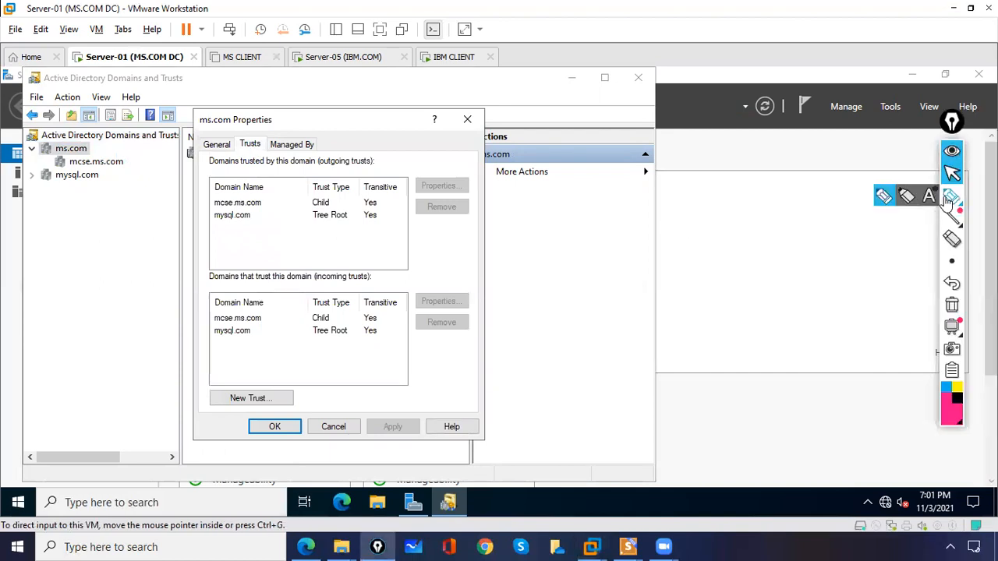
{"action": "mouse_move", "coordinate": [200, 201]}
{"action": "left_mouse_down"}
{"action": "mouse_move", "coordinate": [217, 185]}
{"action": "mouse_move", "coordinate": [214, 217]}
{"action": "left_mouse_up"}
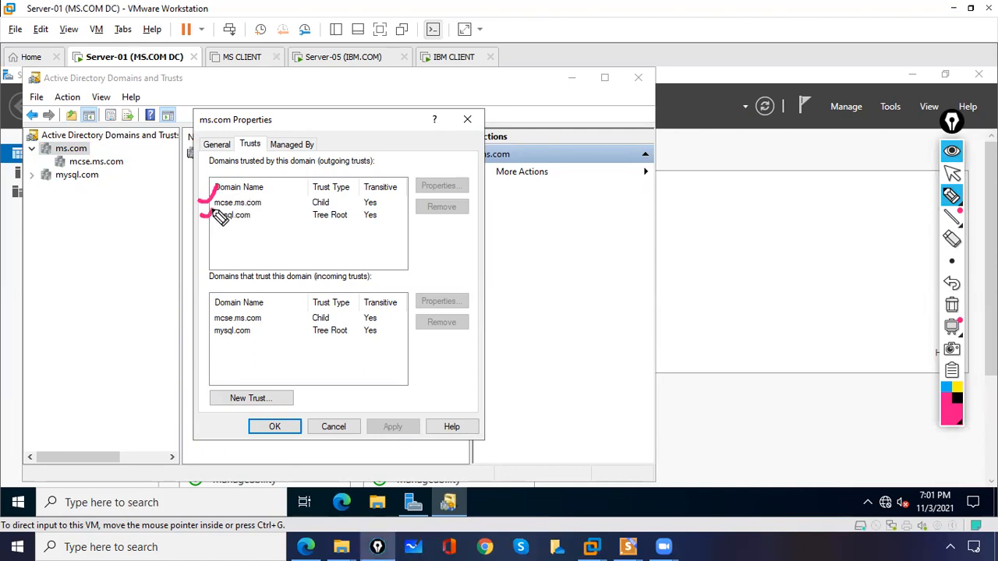
{"action": "mouse_move", "coordinate": [42, 138]}
{"action": "left_mouse_down"}
{"action": "mouse_move", "coordinate": [30, 195]}
{"action": "mouse_move", "coordinate": [41, 200]}
{"action": "left_mouse_up"}
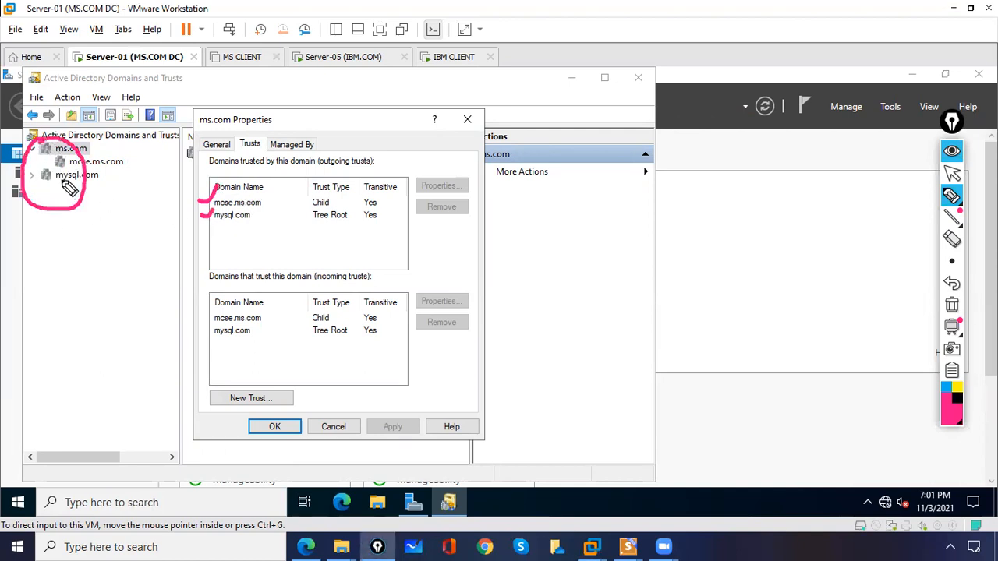
{"action": "left_click_drag", "start_coordinate": [59, 207], "coordinate": [81, 184]}
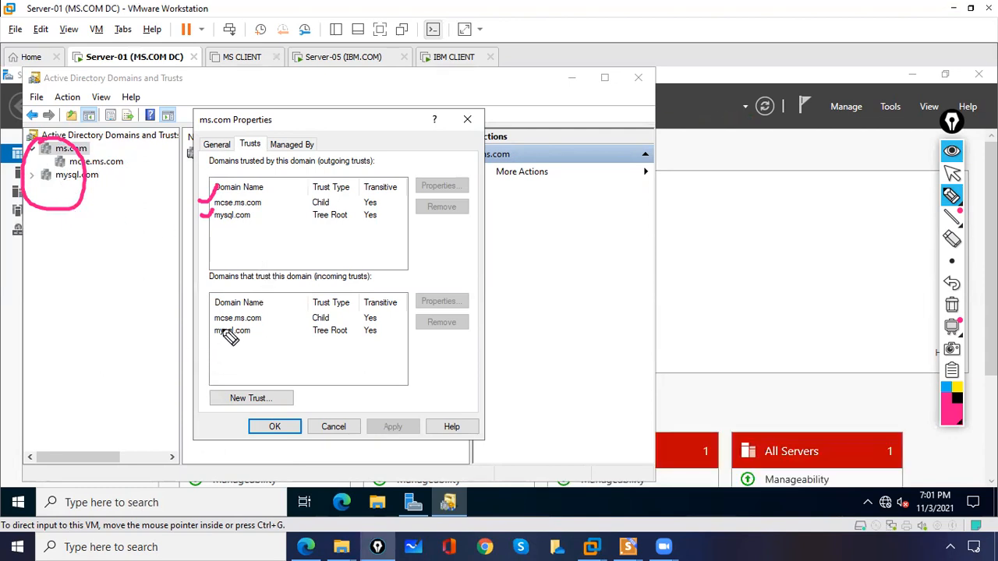
{"action": "left_click_drag", "start_coordinate": [218, 304], "coordinate": [277, 294]}
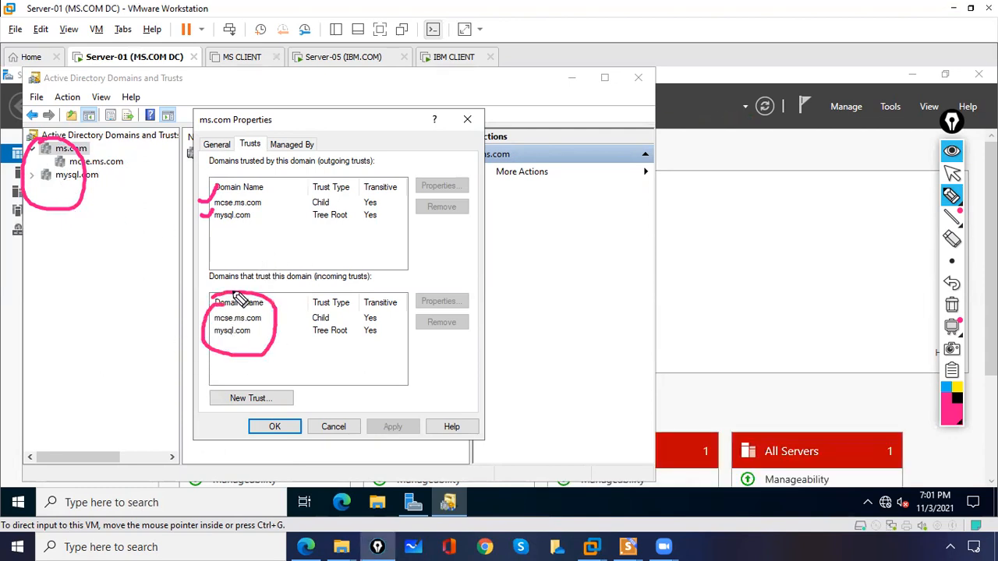
{"action": "left_click", "coordinate": [951, 306]}
{"action": "left_click", "coordinate": [952, 173]}
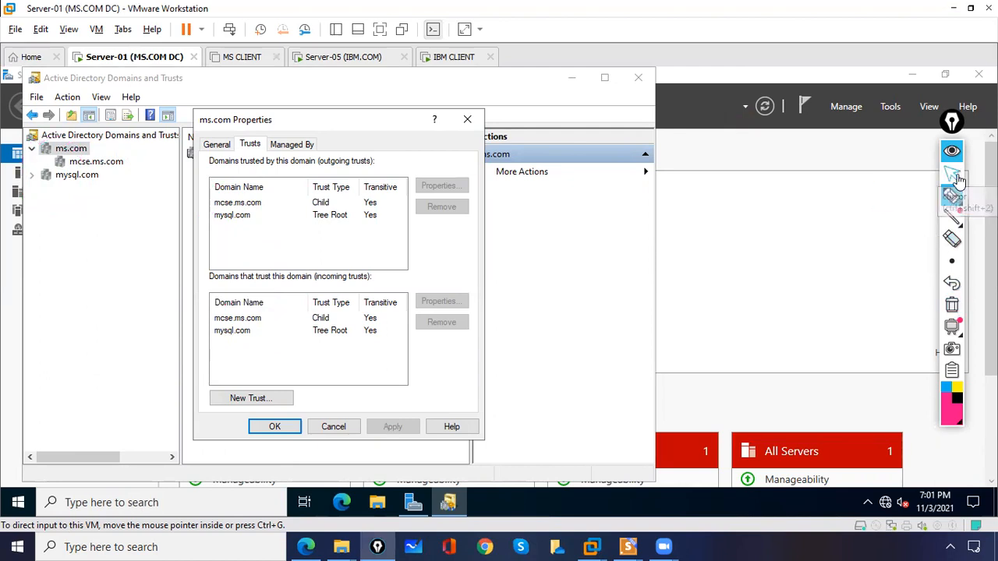
On Server-05 (IBM.COM), dismiss the Shutdown Event Tracker with OK
{"action": "left_click", "coordinate": [343, 56]}
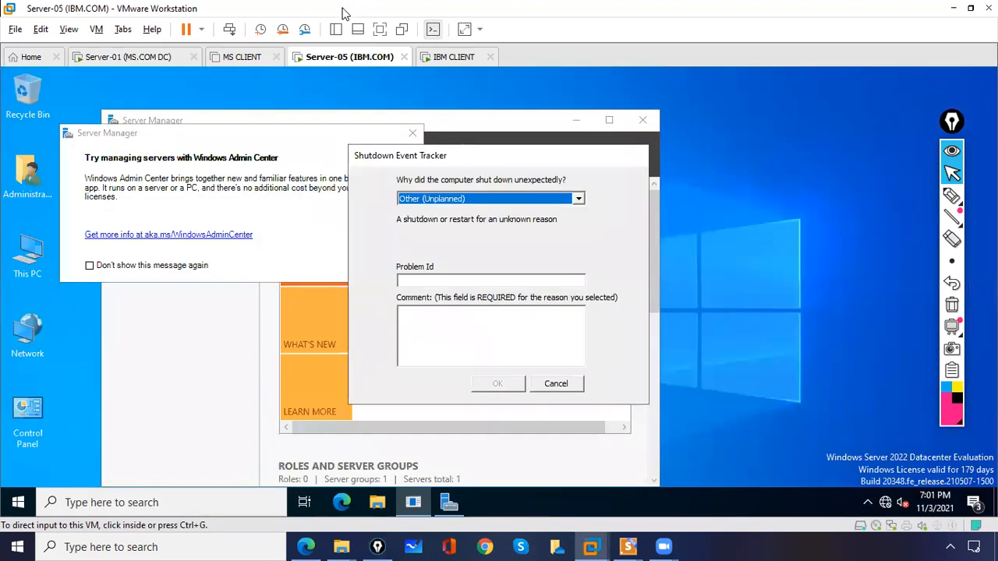
{"action": "left_click", "coordinate": [552, 165]}
{"action": "left_click", "coordinate": [537, 341]}
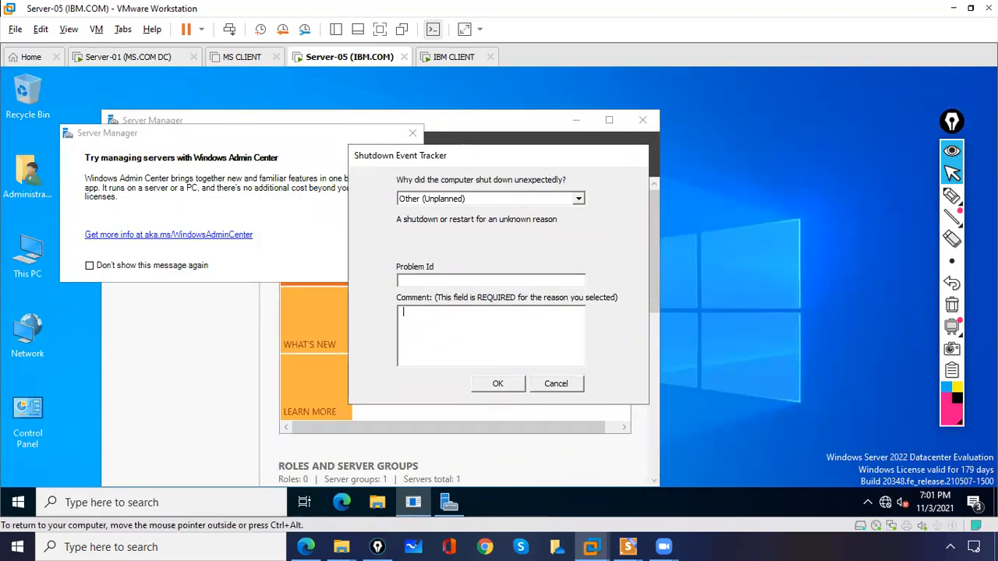
{"action": "left_click", "coordinate": [510, 388]}
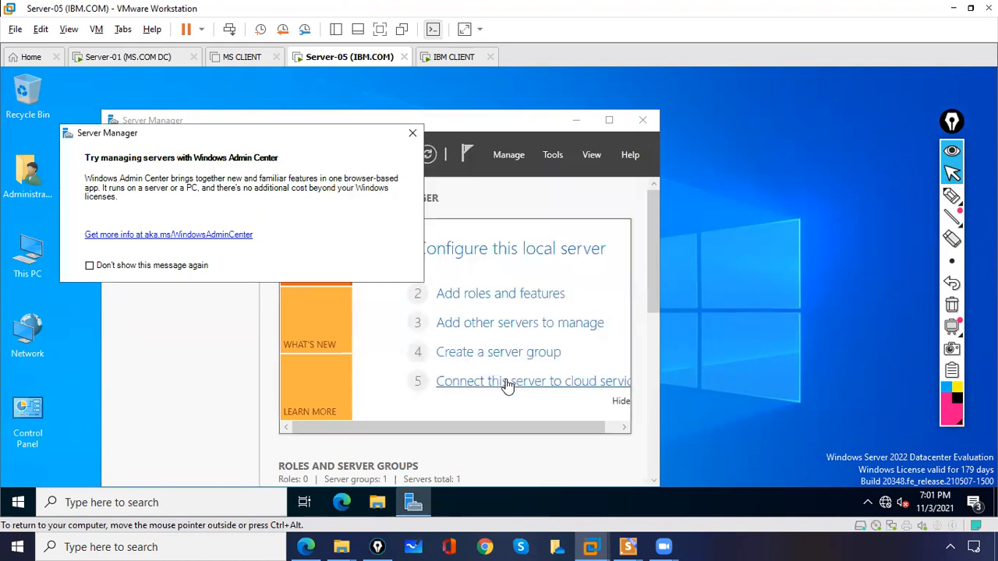
Close the Admin Center pop-up, maximize Server Manager, and launch Active Directory Domains and Trusts
{"action": "left_click", "coordinate": [413, 132]}
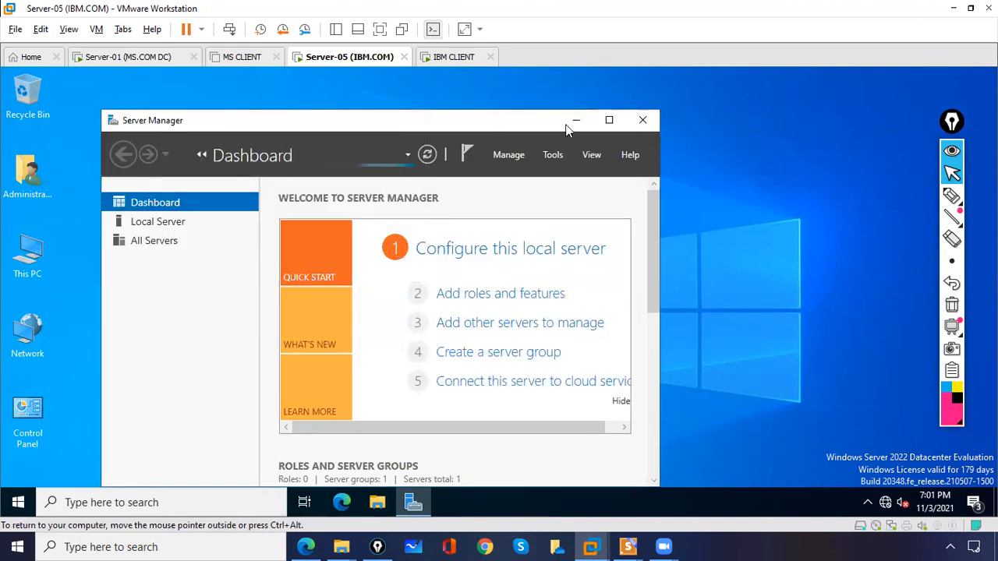
{"action": "left_click", "coordinate": [610, 120]}
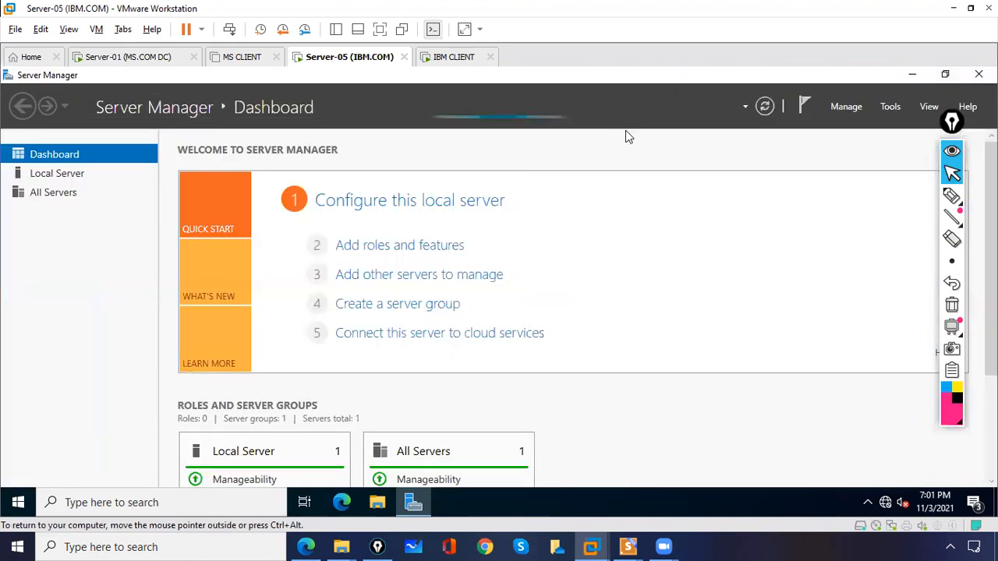
{"action": "left_click", "coordinate": [890, 109]}
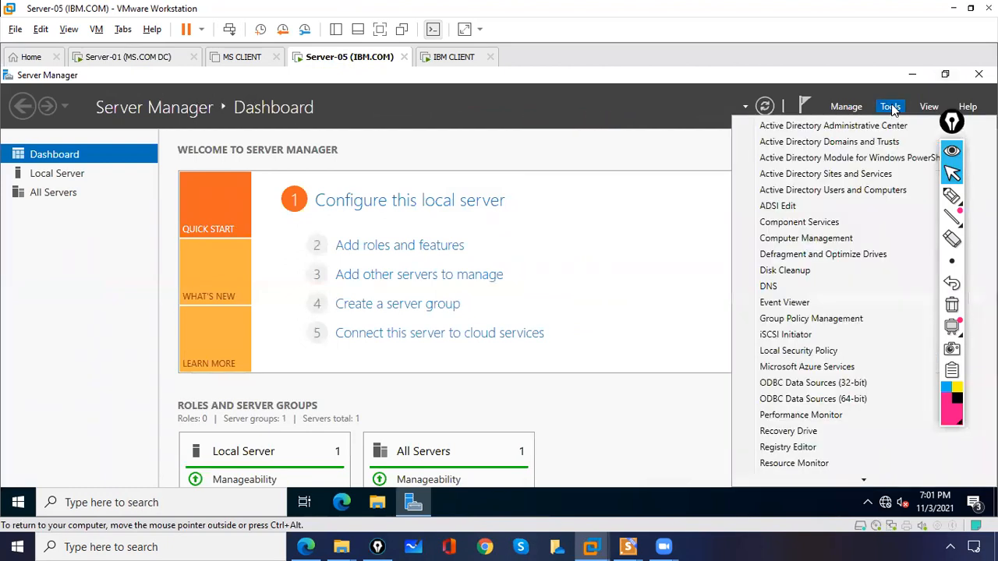
{"action": "left_click", "coordinate": [861, 144]}
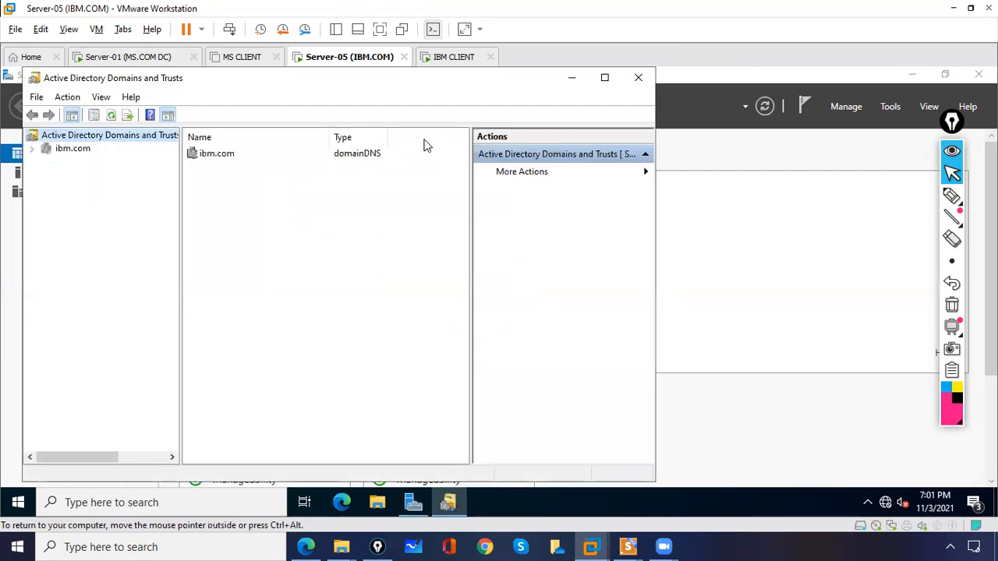
Check ibm.com Properties on the Trusts tab, finding both trust lists empty, then close it
{"action": "left_click", "coordinate": [69, 150]}
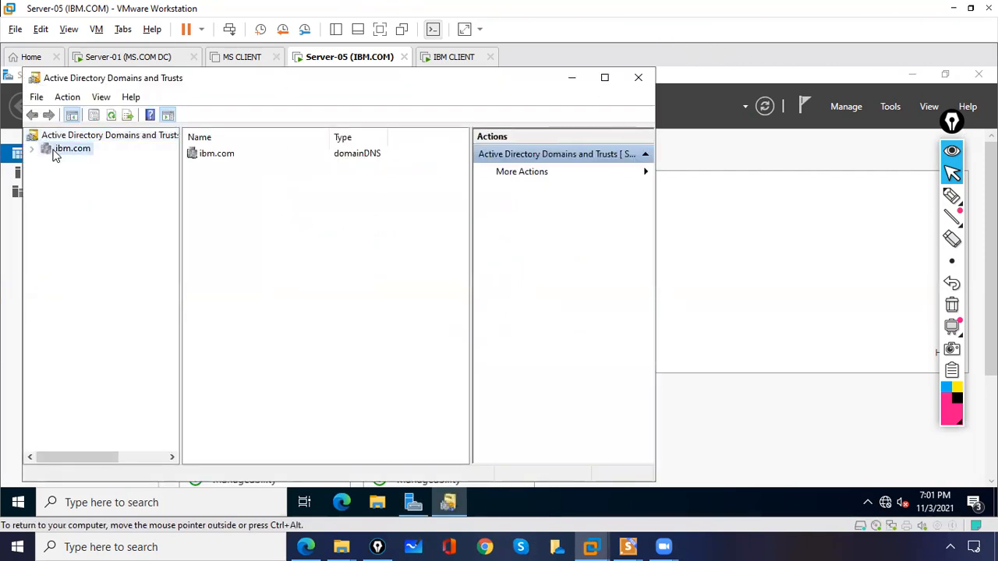
{"action": "right_click", "coordinate": [81, 149]}
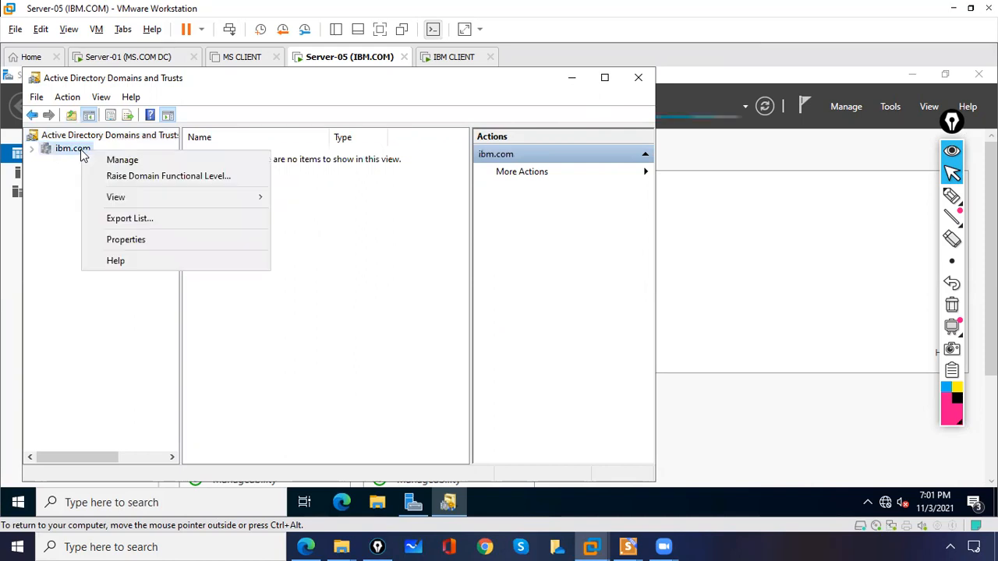
{"action": "left_click", "coordinate": [123, 240]}
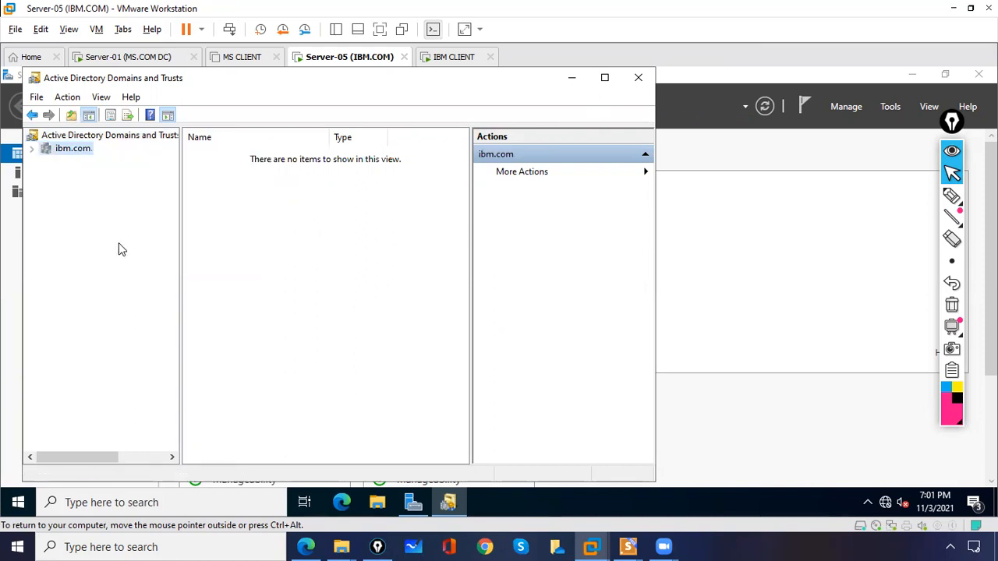
{"action": "left_click", "coordinate": [250, 147]}
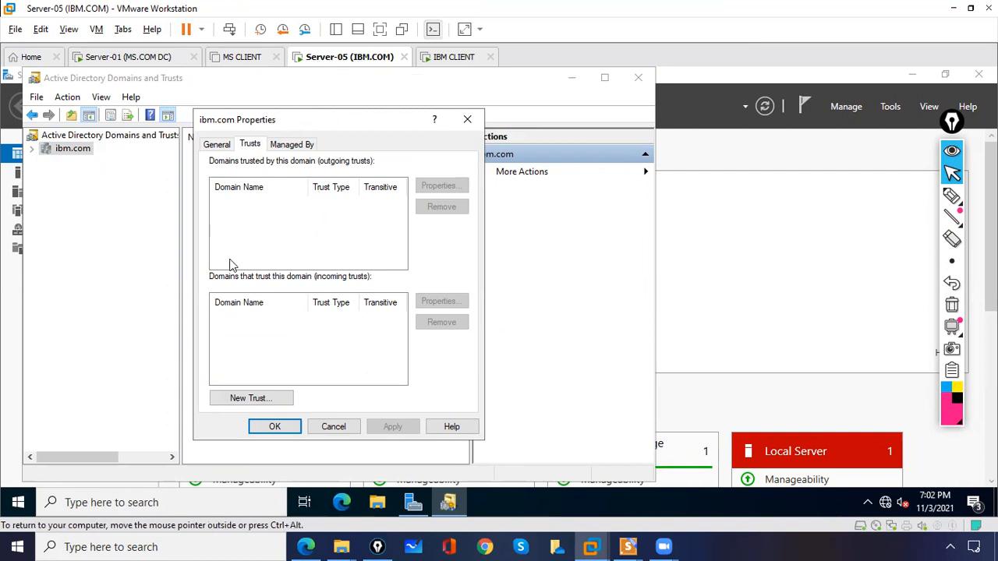
{"action": "left_click", "coordinate": [470, 121]}
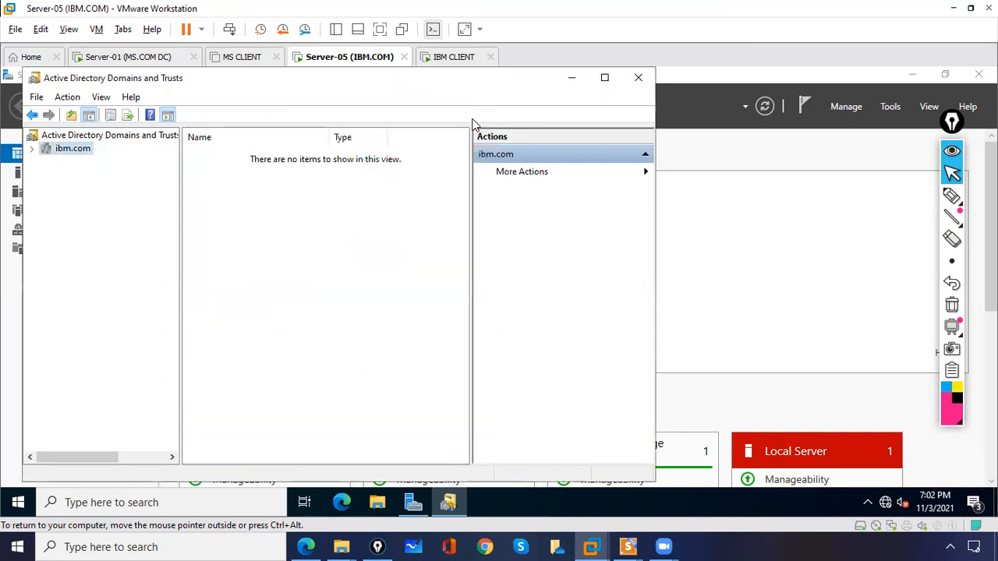
On Server-01, close the ms.com Properties dialog and the Domains and Trusts console
{"action": "left_click", "coordinate": [145, 62]}
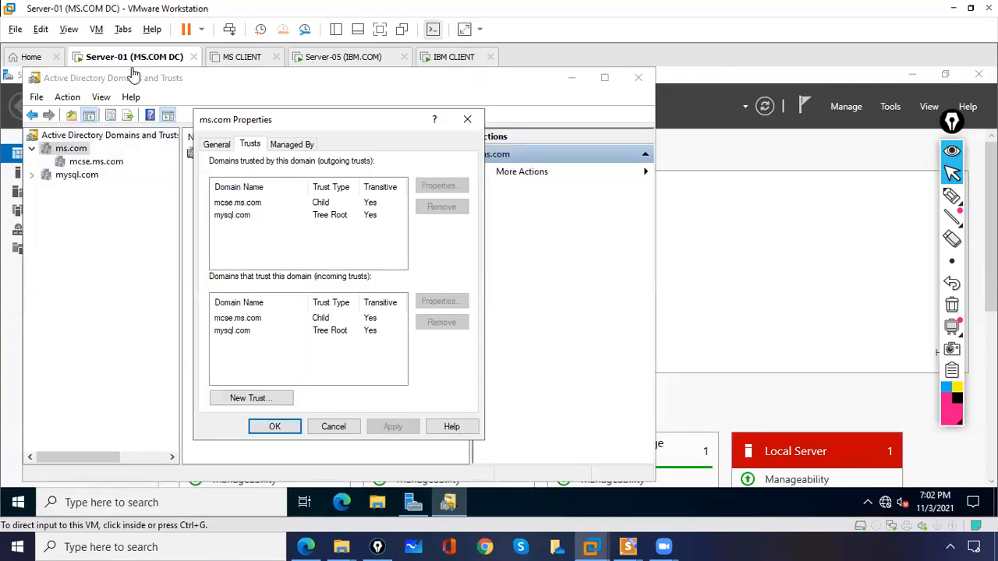
{"action": "left_click", "coordinate": [468, 119]}
{"action": "left_click", "coordinate": [639, 77]}
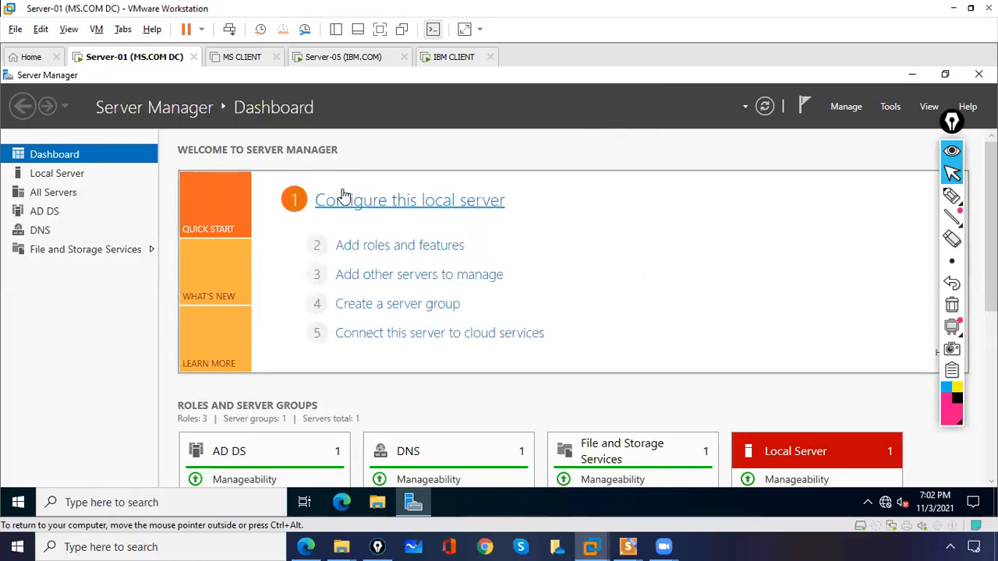
Relaunch Active Directory Domains and Trusts and open ms.com Properties on the Trusts tab
{"action": "left_click", "coordinate": [890, 108]}
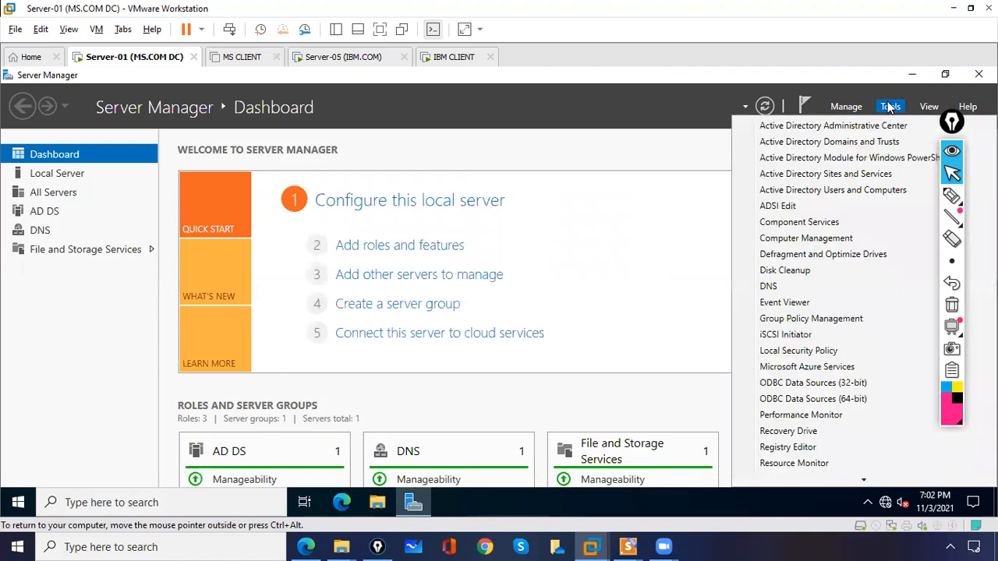
{"action": "left_click", "coordinate": [885, 144]}
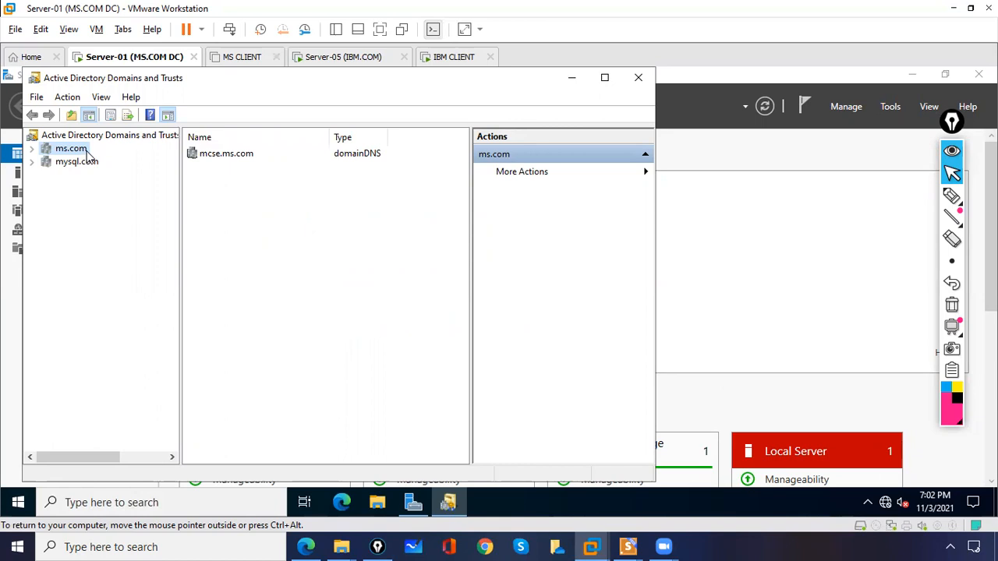
{"action": "right_click", "coordinate": [88, 155]}
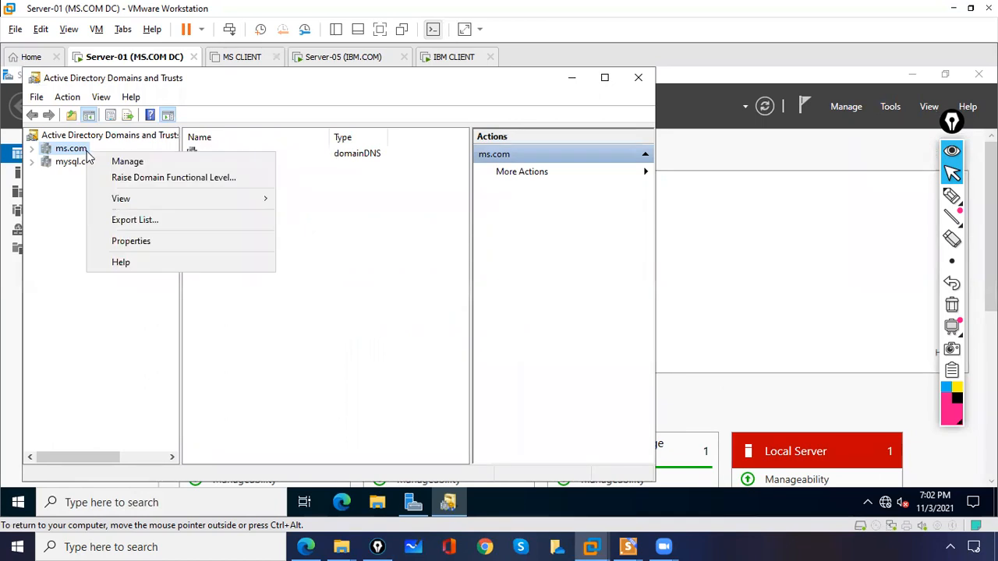
{"action": "left_click", "coordinate": [127, 243]}
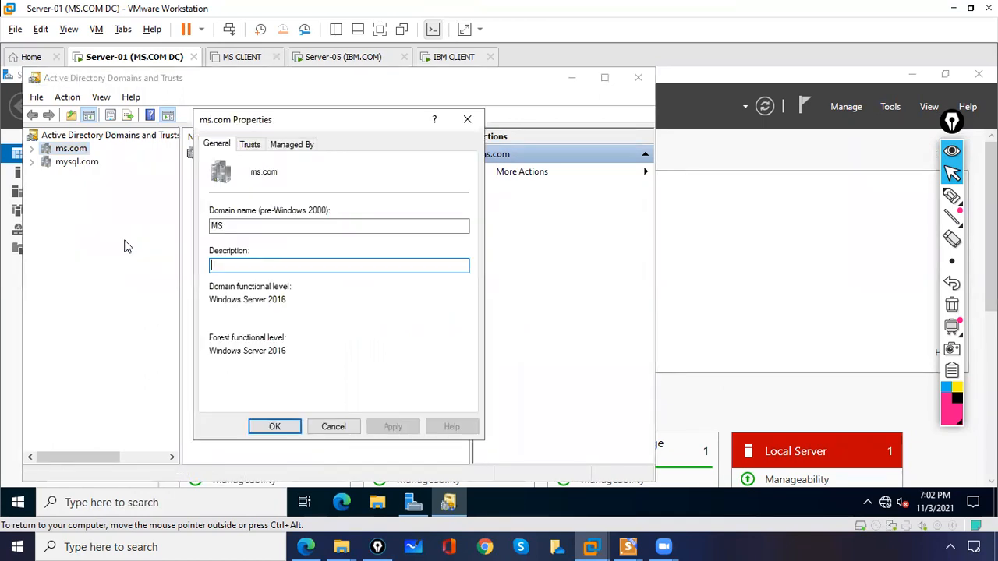
{"action": "left_click", "coordinate": [249, 145]}
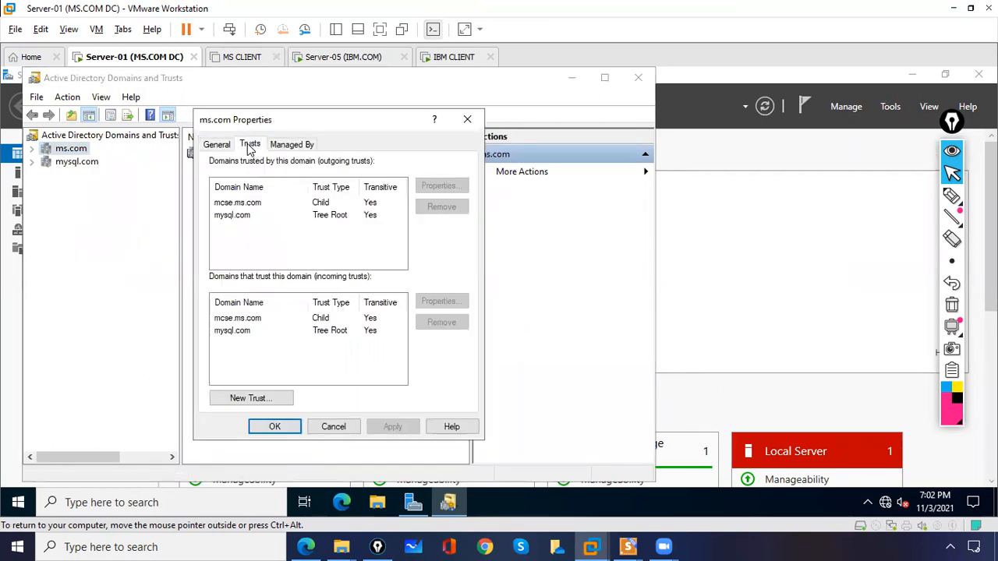
Start the New Trust Wizard for ms.com, enter ibm.com as the trust name, and continue
{"action": "left_click", "coordinate": [251, 399]}
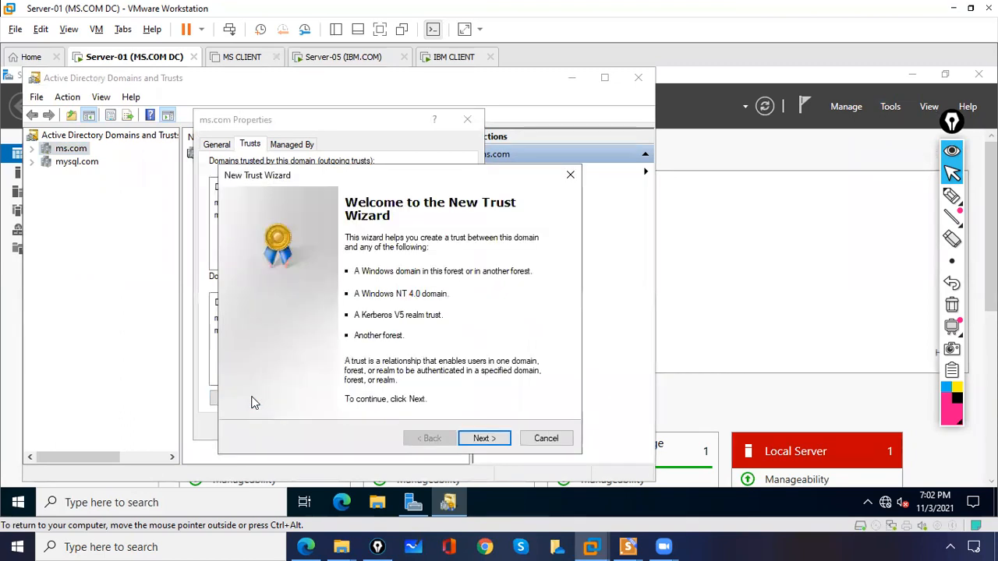
{"action": "left_click", "coordinate": [483, 438]}
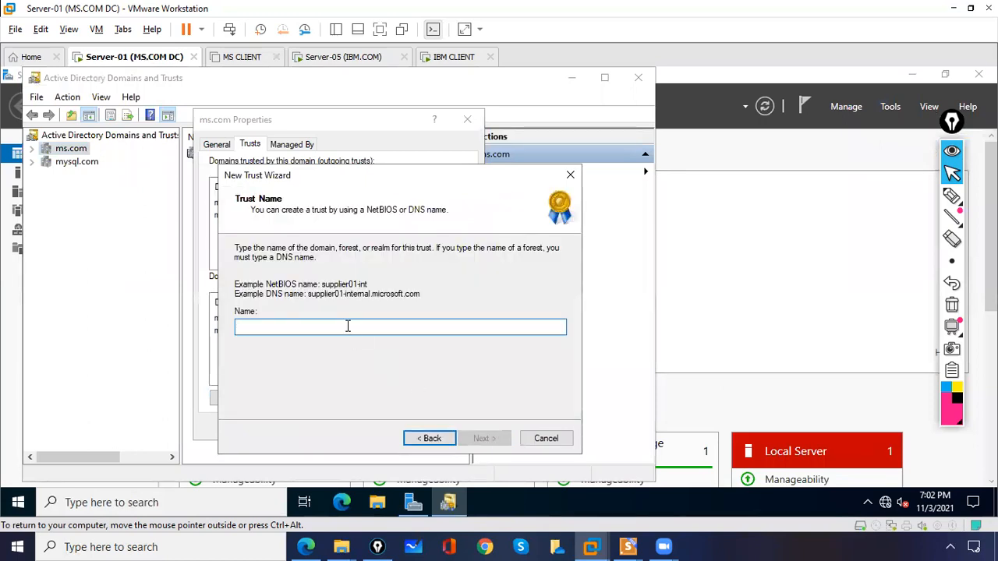
{"action": "type", "text": "i"}
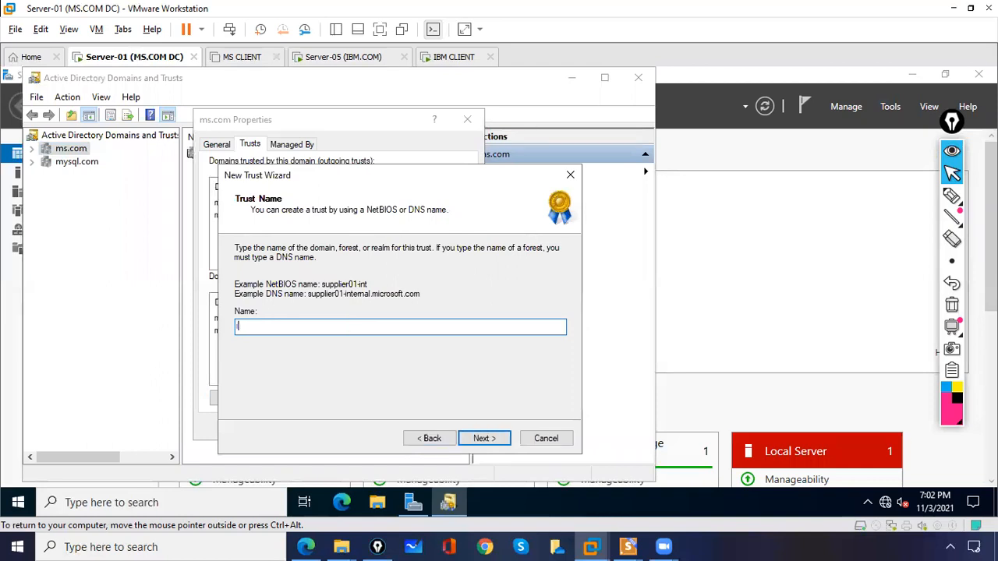
{"action": "type", "text": "bm.com"}
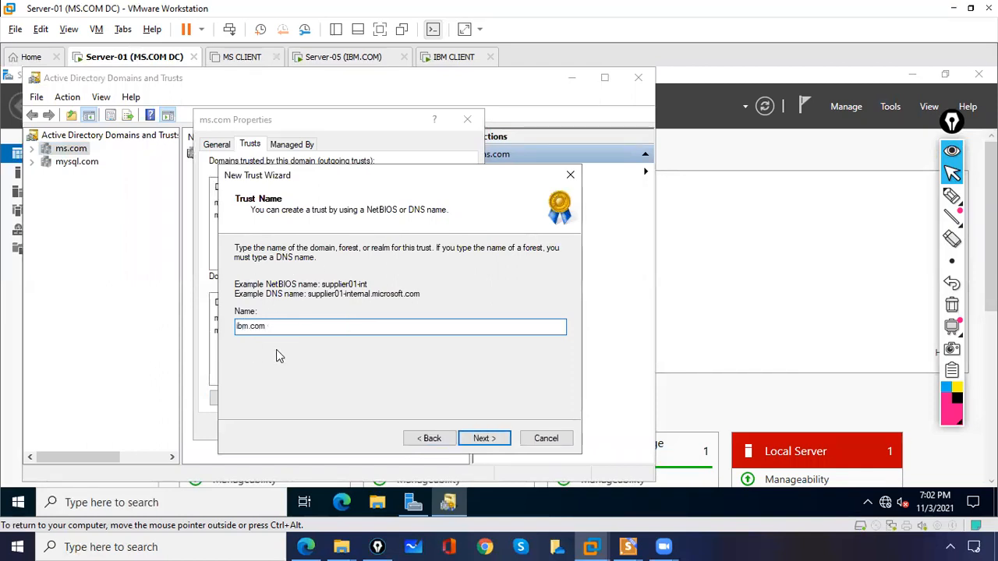
{"action": "left_click", "coordinate": [491, 439]}
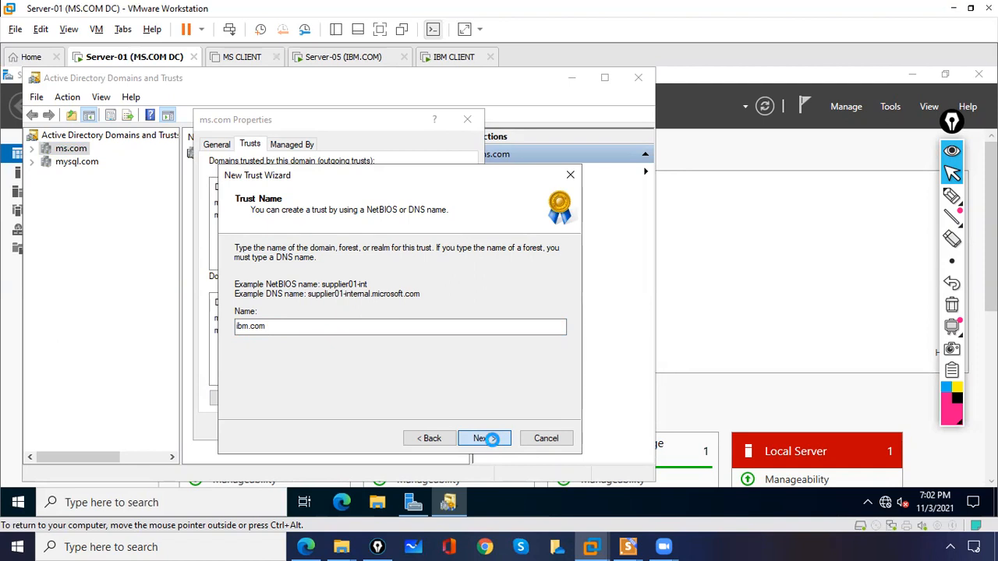
{"action": "left_click", "coordinate": [491, 439]}
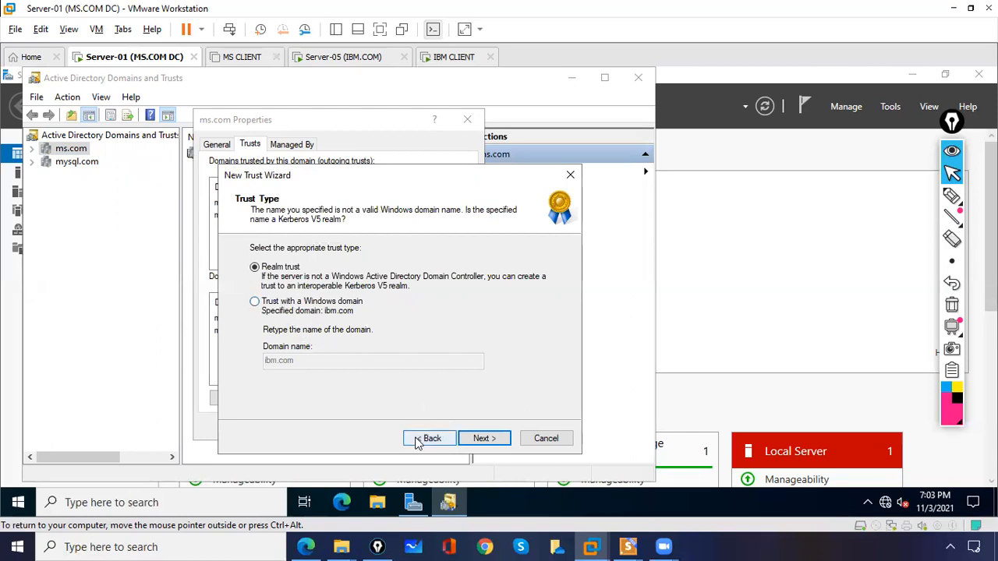
{"action": "left_click", "coordinate": [227, 504]}
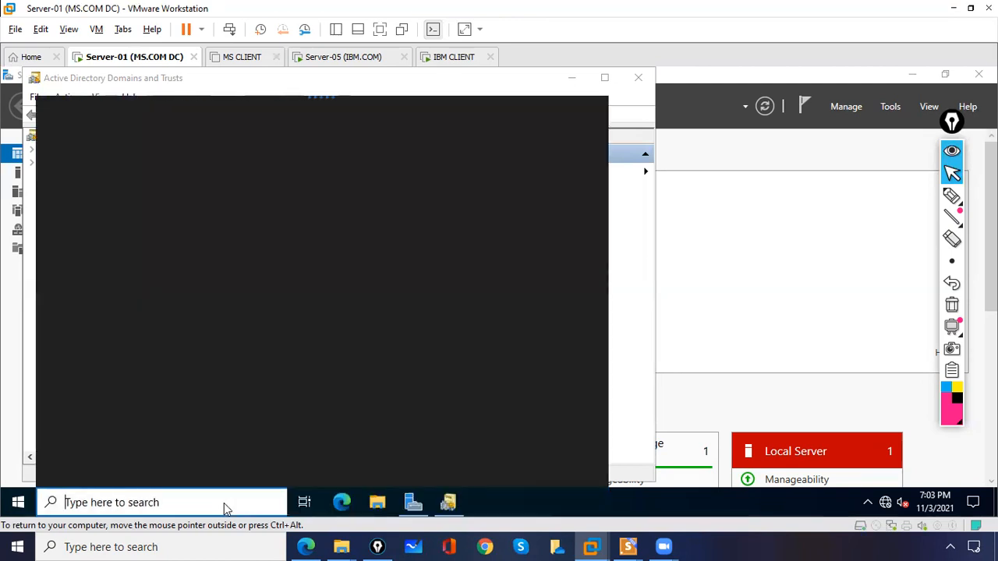
Run ncpa.cpl and open Ethernet0's IPv4 properties
{"action": "type", "text": "nd"}
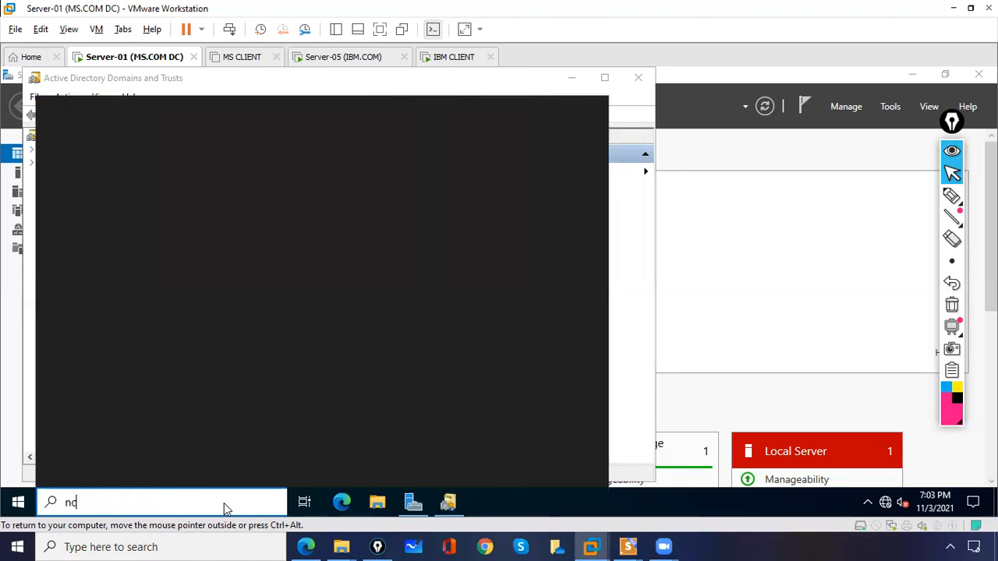
{"action": "type", "text": "pa.cpl"}
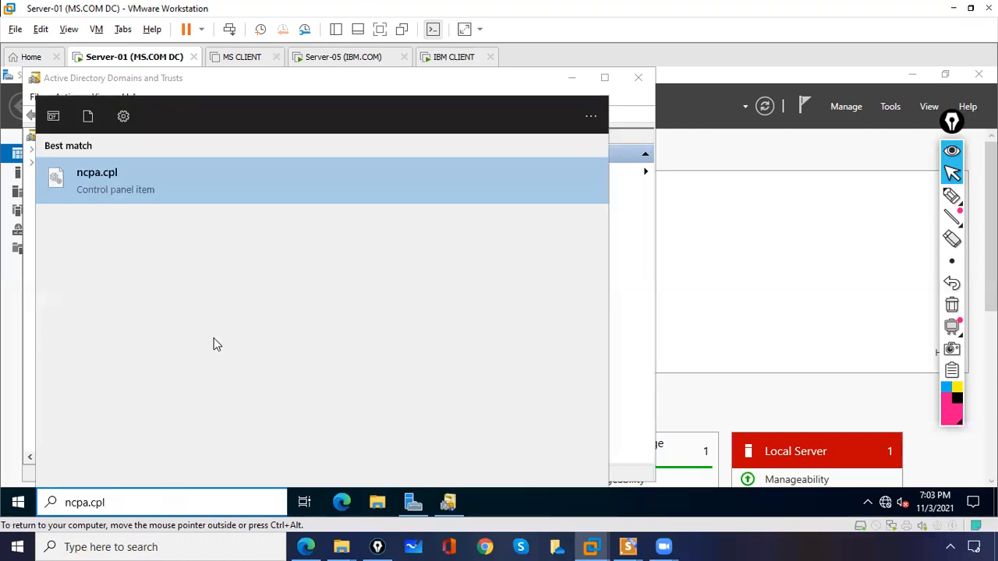
{"action": "left_click", "coordinate": [128, 177]}
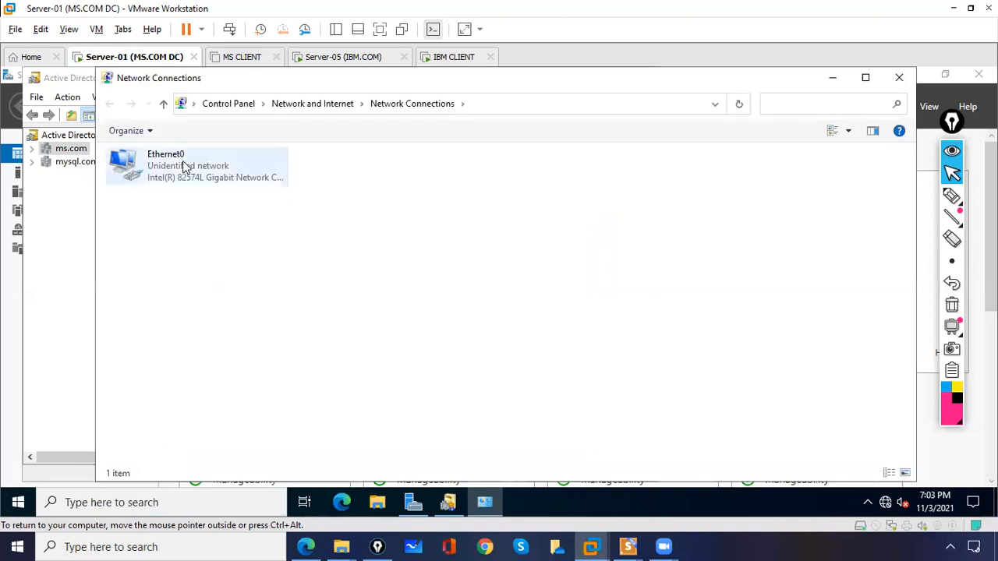
{"action": "left_click", "coordinate": [178, 163]}
{"action": "double_click", "coordinate": [177, 164]}
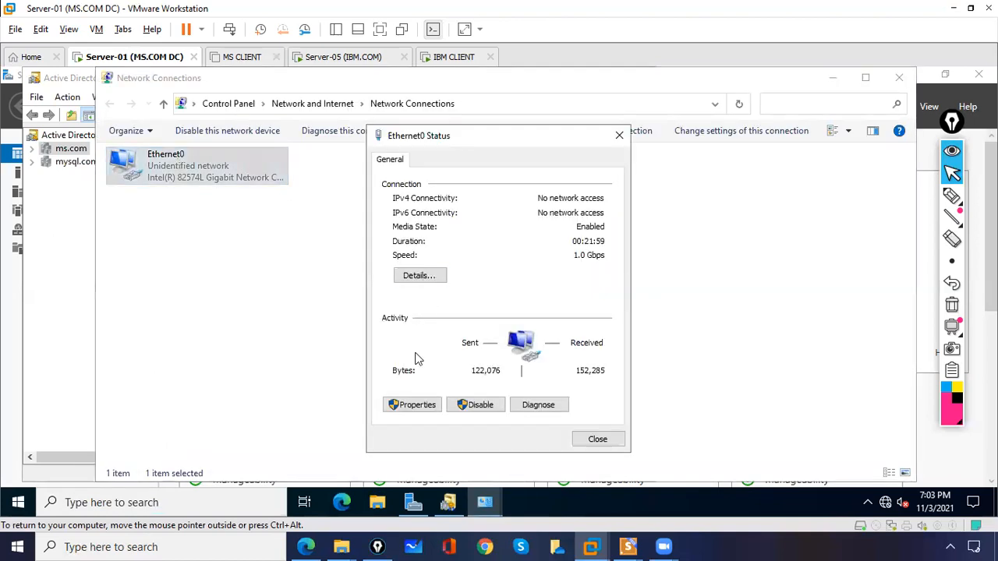
{"action": "left_click", "coordinate": [413, 404]}
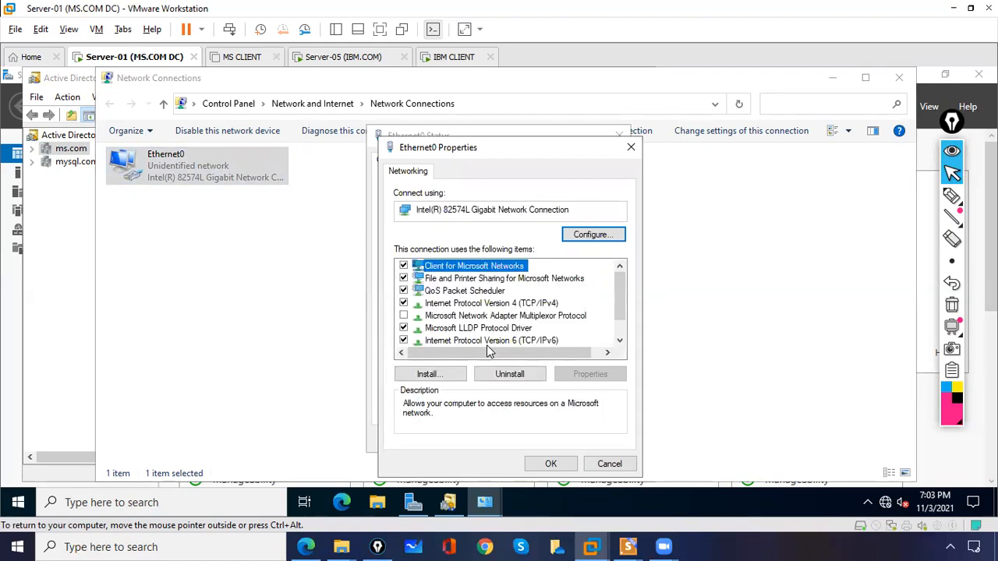
{"action": "double_click", "coordinate": [500, 304]}
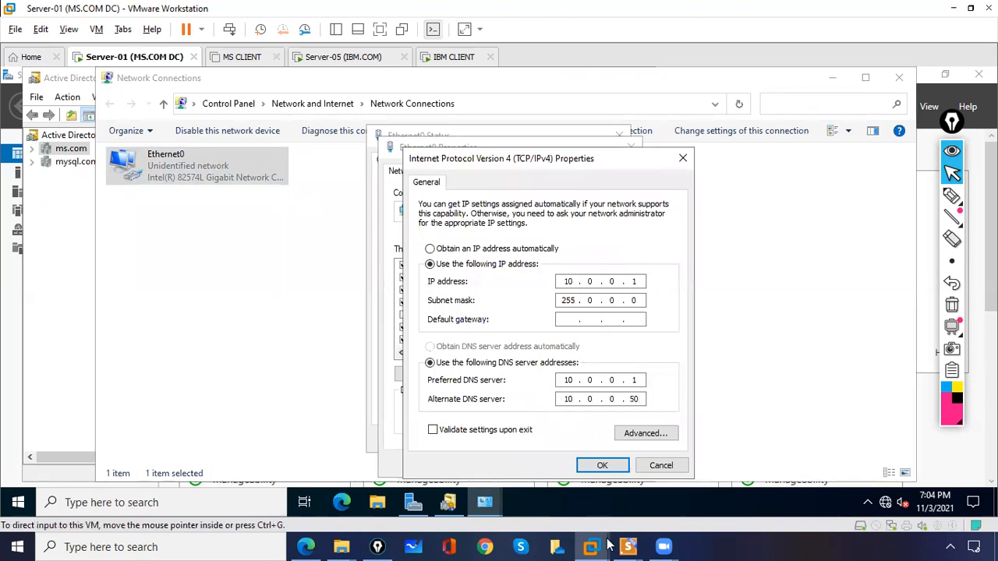
Accept DNS servers 10.0.0.1 and 10.0.0.50, close the adapter windows, and switch to IBM CLIENT
{"action": "left_click", "coordinate": [605, 465]}
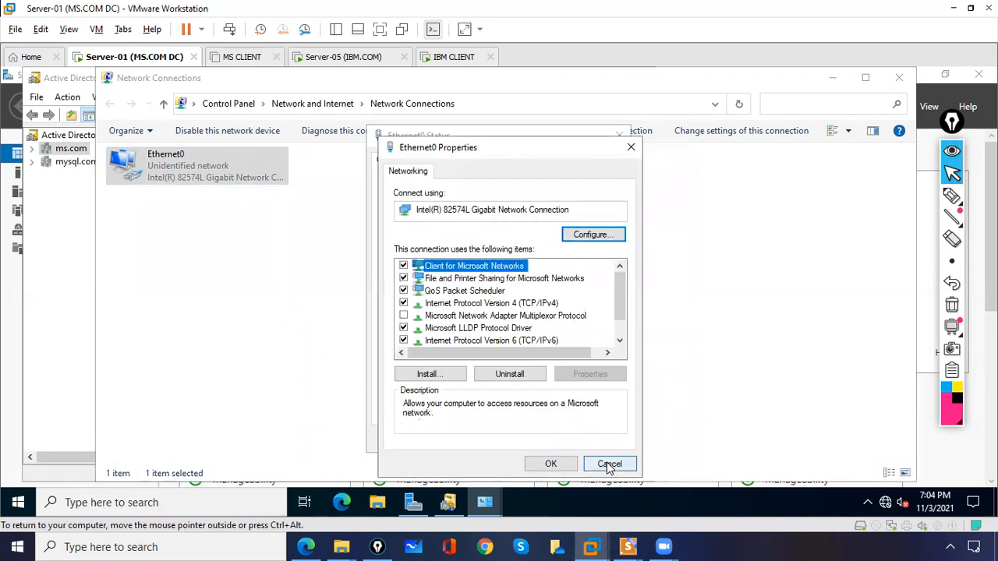
{"action": "left_click", "coordinate": [551, 465]}
{"action": "left_click", "coordinate": [591, 442]}
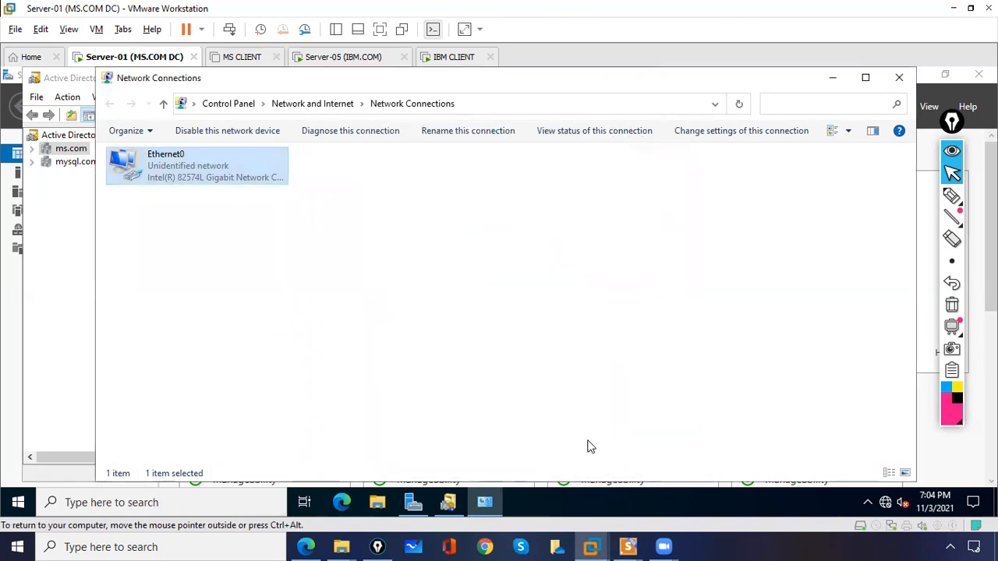
{"action": "left_click", "coordinate": [449, 61]}
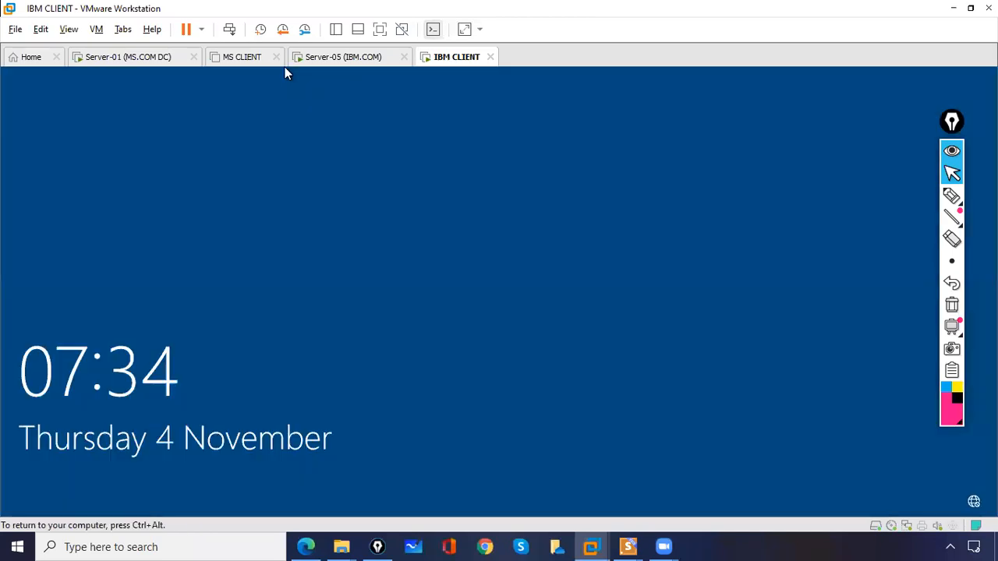
On Server-05, minimize Domains and Trusts and open Network Connections with ncpa.cpl
{"action": "left_click", "coordinate": [314, 60]}
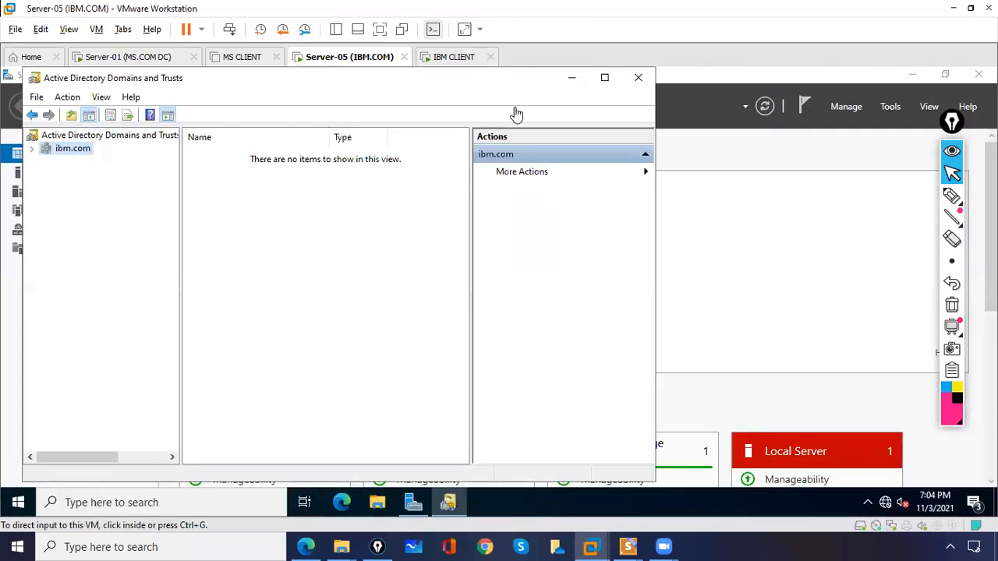
{"action": "left_click", "coordinate": [570, 83]}
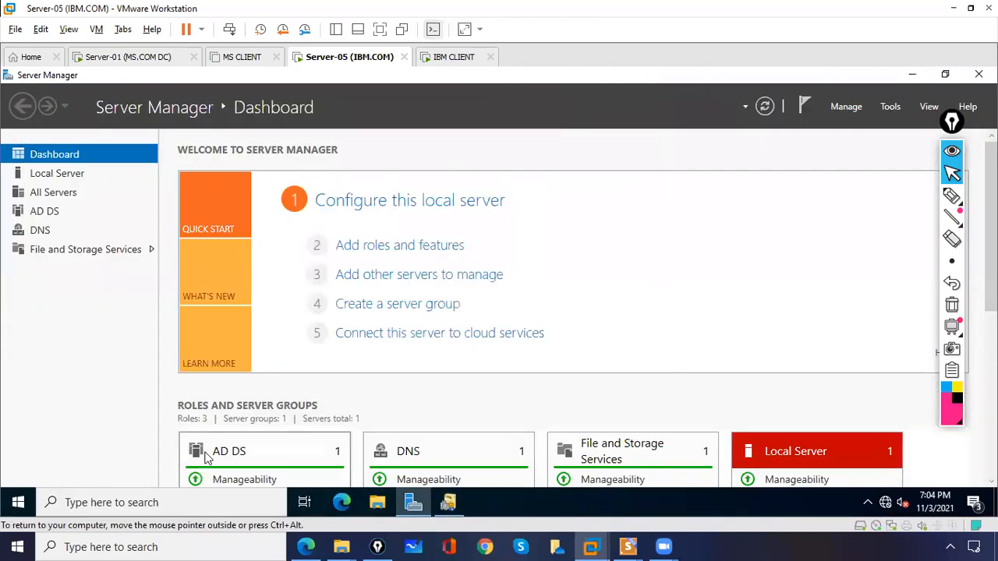
{"action": "left_click", "coordinate": [160, 499]}
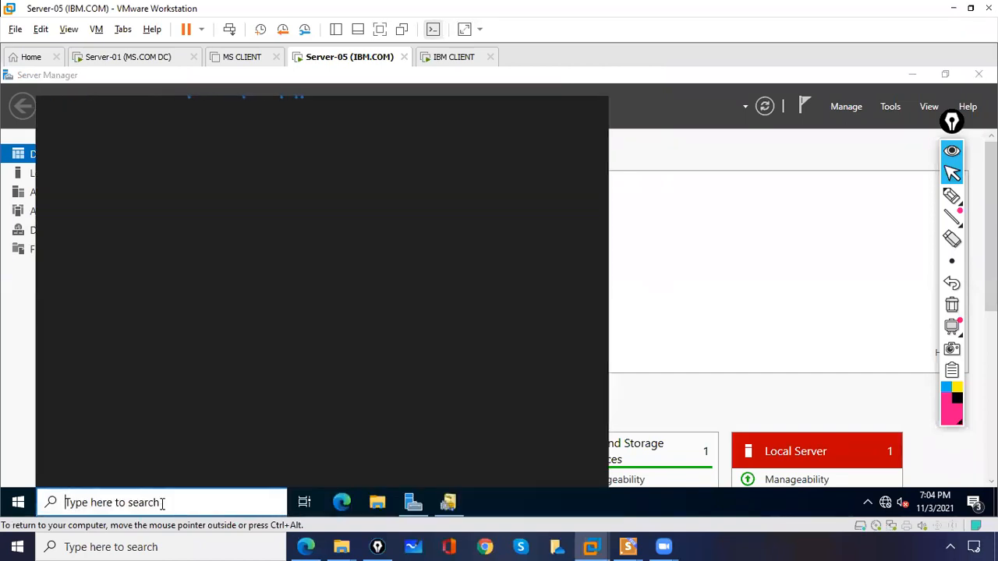
{"action": "type", "text": "n"}
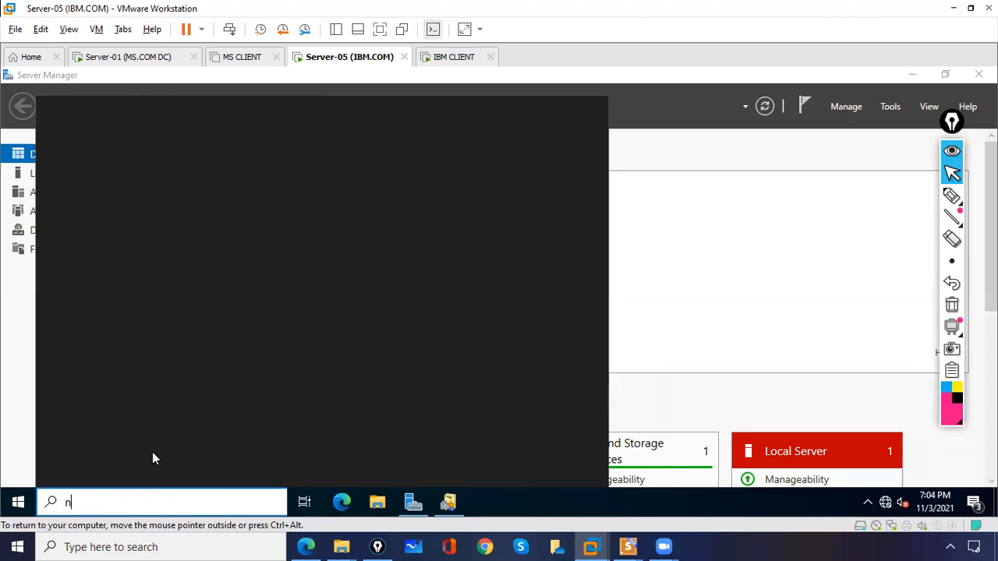
{"action": "type", "text": "cpa.cpl"}
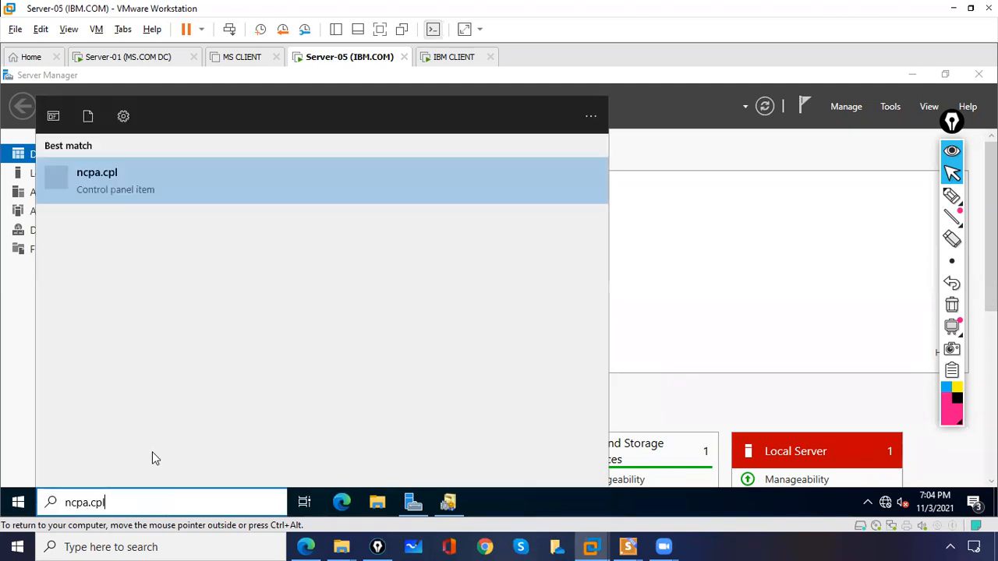
{"action": "left_click", "coordinate": [97, 185]}
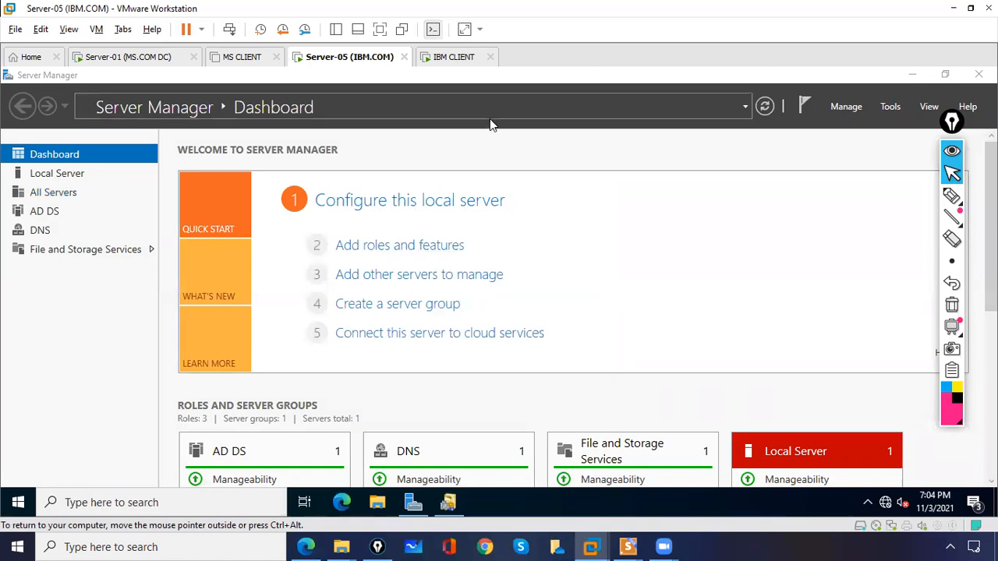
Give Ethernet0's IPv4 DNS preferred 10.0.0.50 and alternate 10.0.0.1, then save and close
{"action": "double_click", "coordinate": [192, 165]}
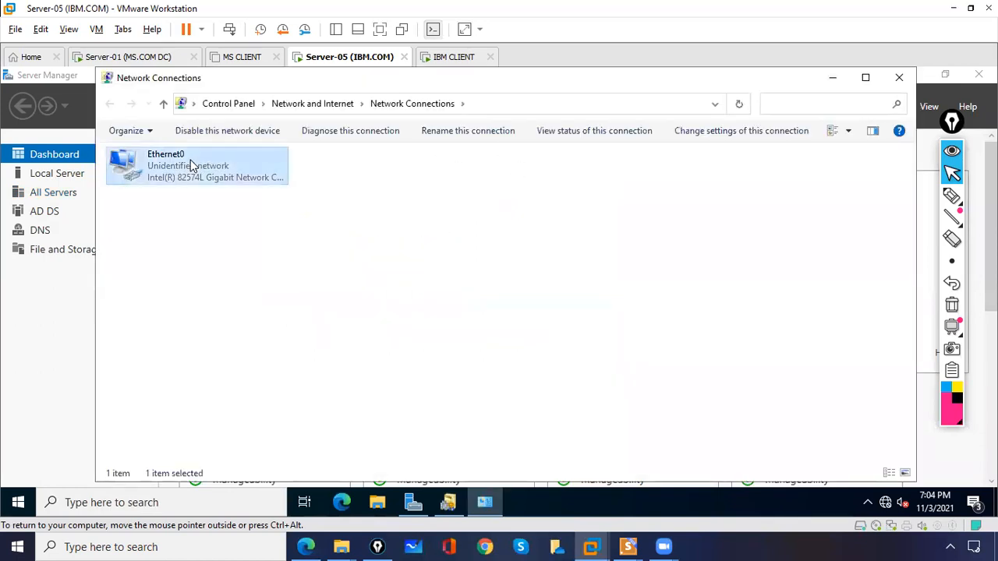
{"action": "left_click", "coordinate": [411, 404]}
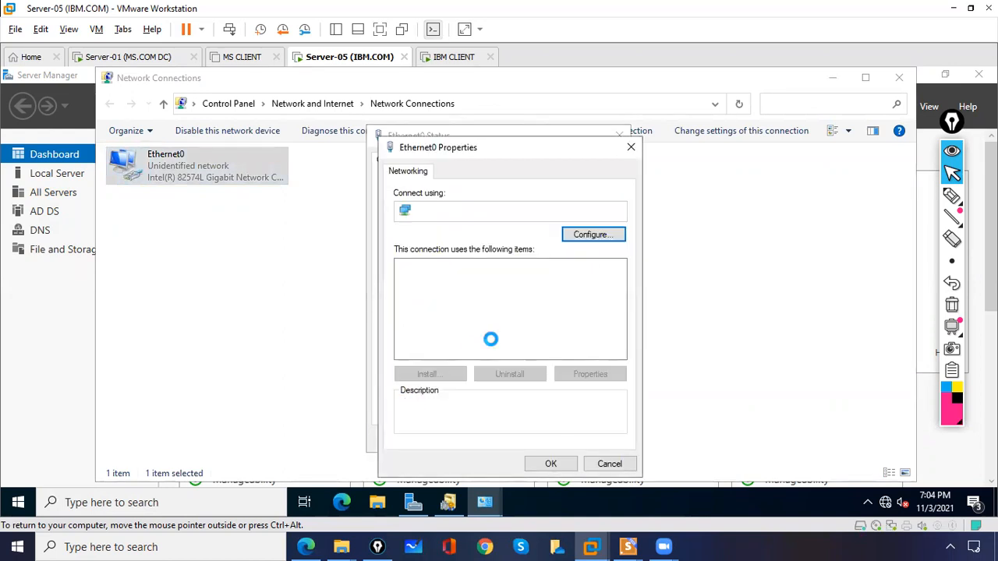
{"action": "double_click", "coordinate": [499, 304]}
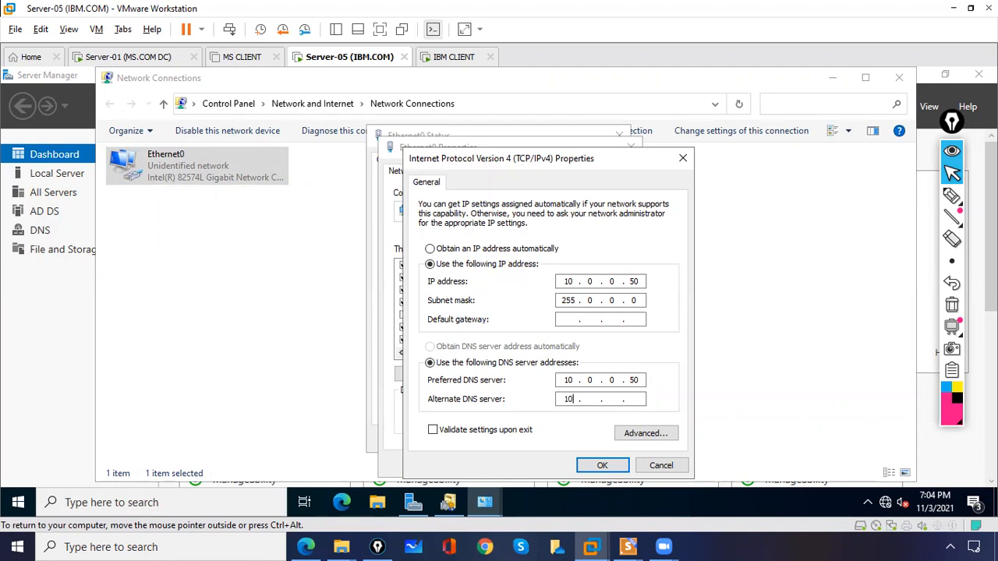
{"action": "type", "text": "0"}
{"action": "left_click", "coordinate": [602, 466]}
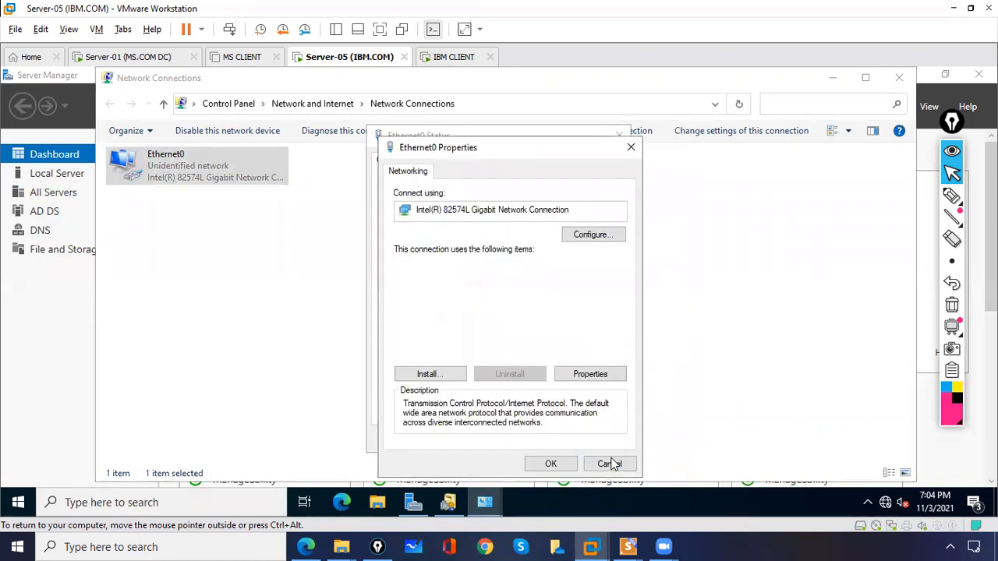
{"action": "left_click", "coordinate": [551, 464]}
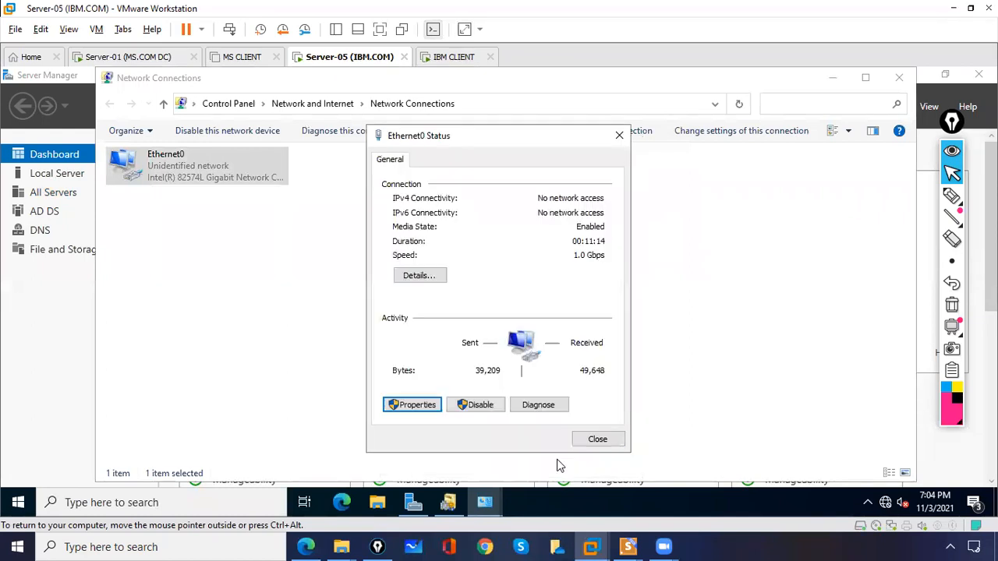
{"action": "left_click", "coordinate": [597, 439]}
{"action": "left_click", "coordinate": [900, 77]}
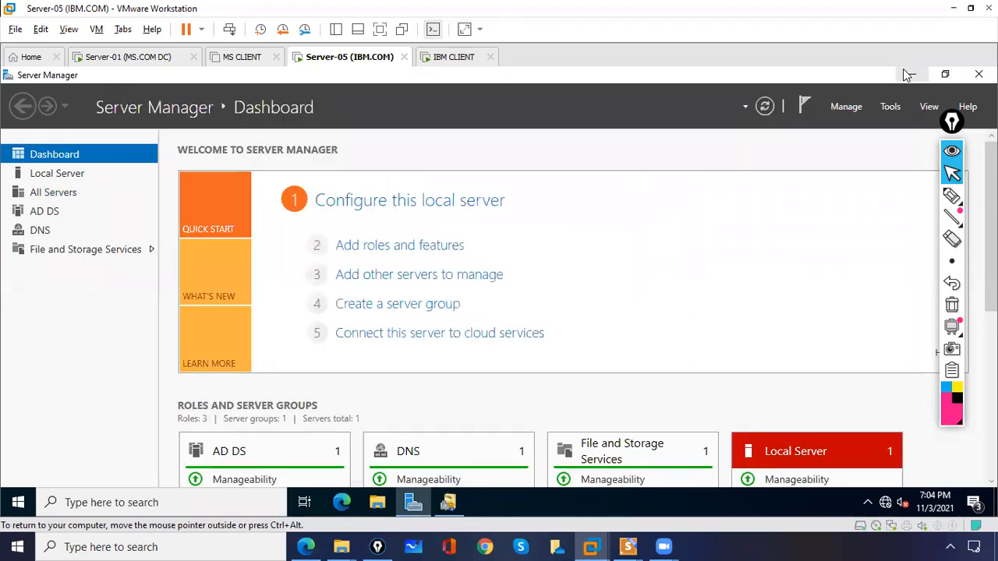
On Server-01, cancel the New Trust Wizard and close ms.com Properties and Domains and Trusts
{"action": "left_click", "coordinate": [156, 59]}
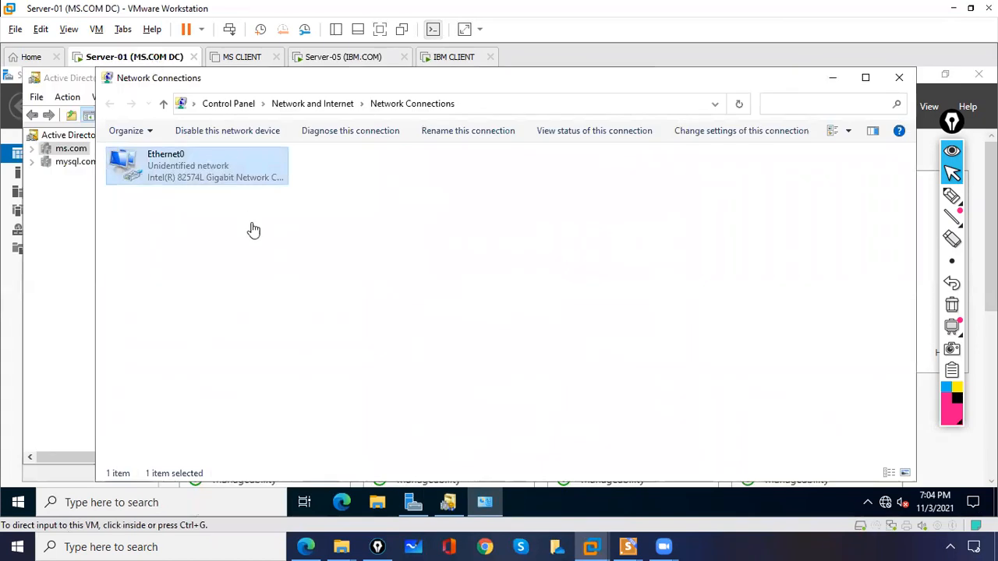
{"action": "left_click", "coordinate": [900, 78]}
{"action": "left_click", "coordinate": [900, 83]}
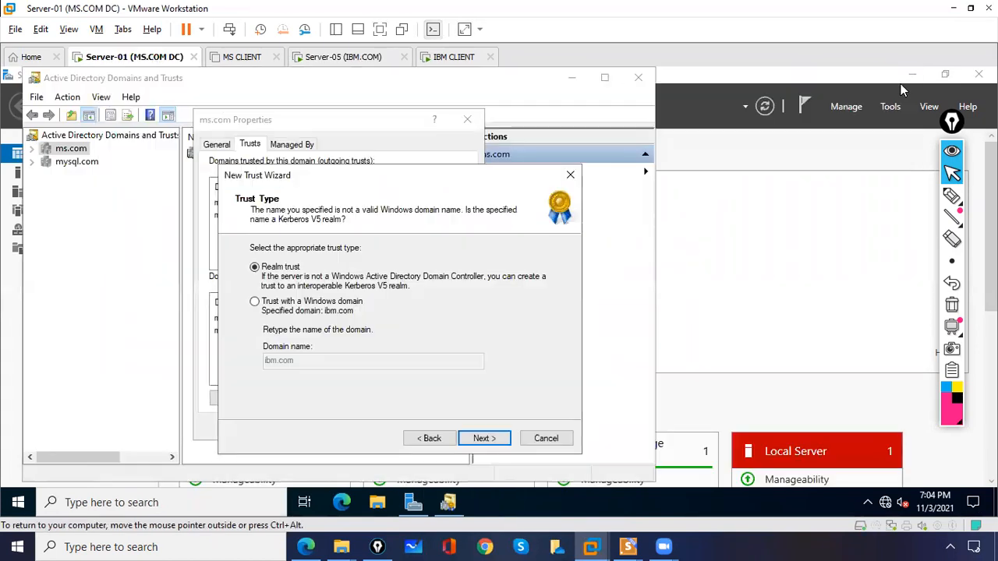
{"action": "left_click", "coordinate": [436, 438]}
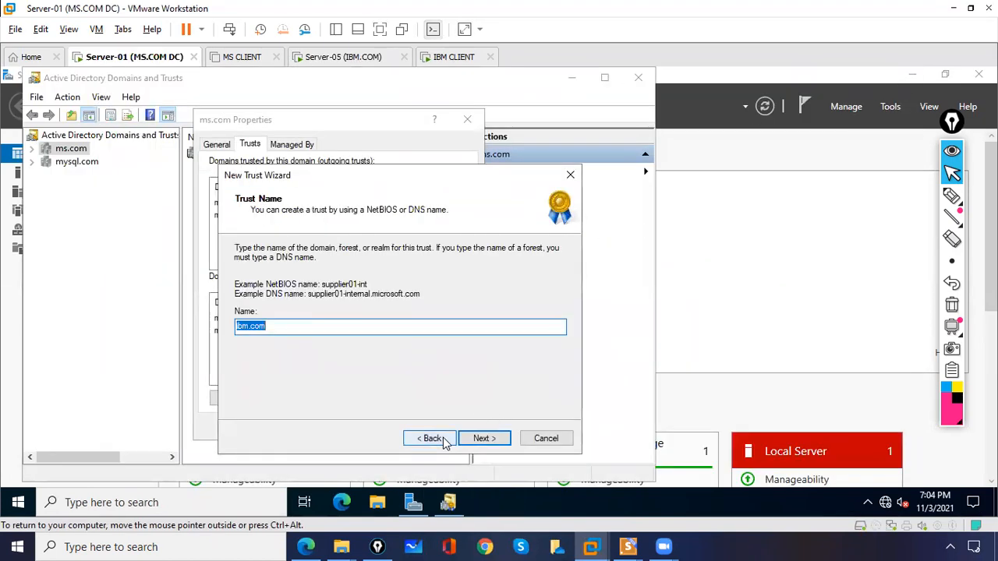
{"action": "left_click", "coordinate": [443, 437]}
{"action": "left_click", "coordinate": [544, 439]}
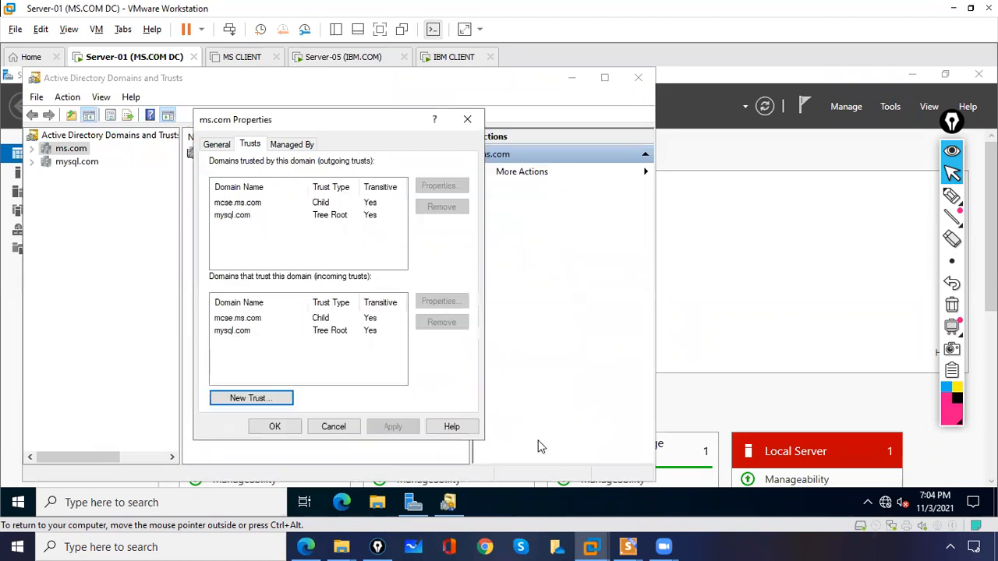
{"action": "left_click", "coordinate": [466, 120]}
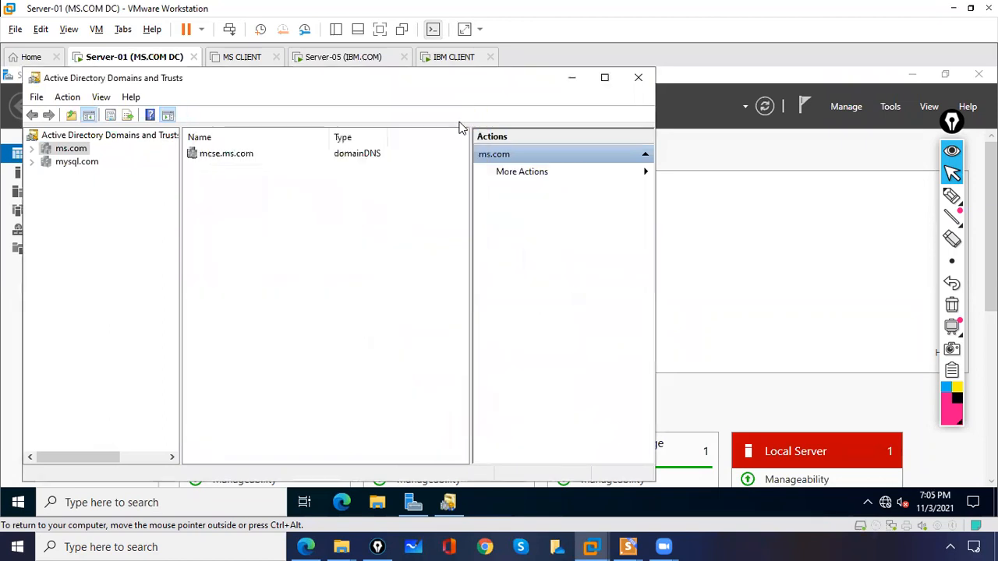
{"action": "left_click", "coordinate": [639, 78]}
Restart Server Manager and launch Active Directory Domains and Trusts from Tools
{"action": "left_click", "coordinate": [887, 107]}
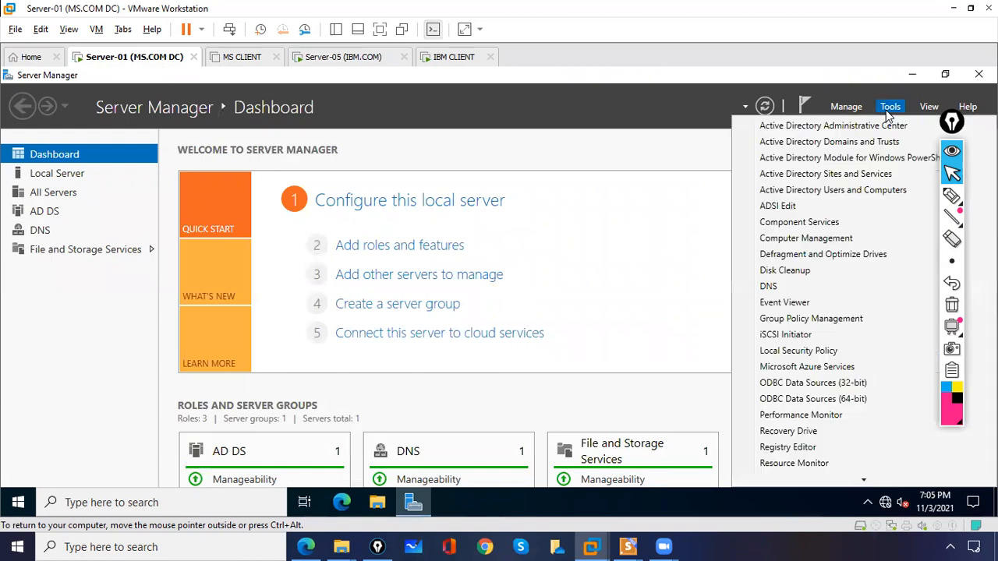
{"action": "left_click", "coordinate": [979, 74]}
{"action": "left_click", "coordinate": [978, 74]}
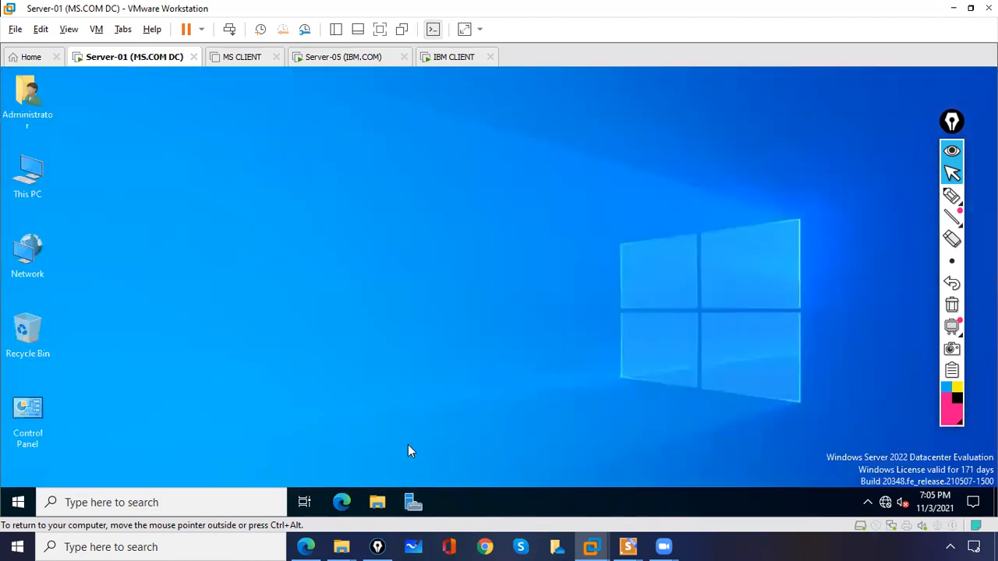
{"action": "left_click", "coordinate": [413, 502]}
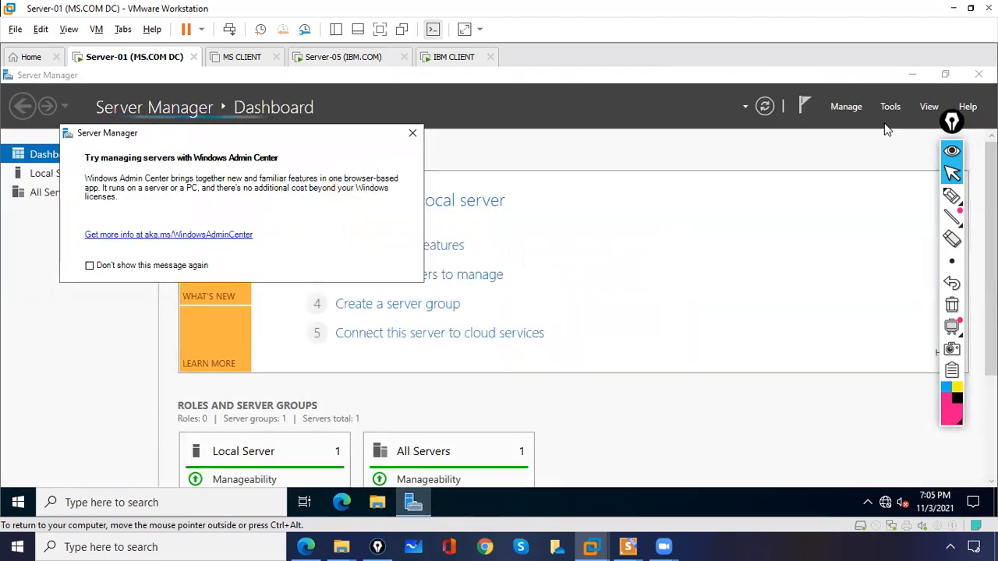
{"action": "left_click", "coordinate": [888, 107]}
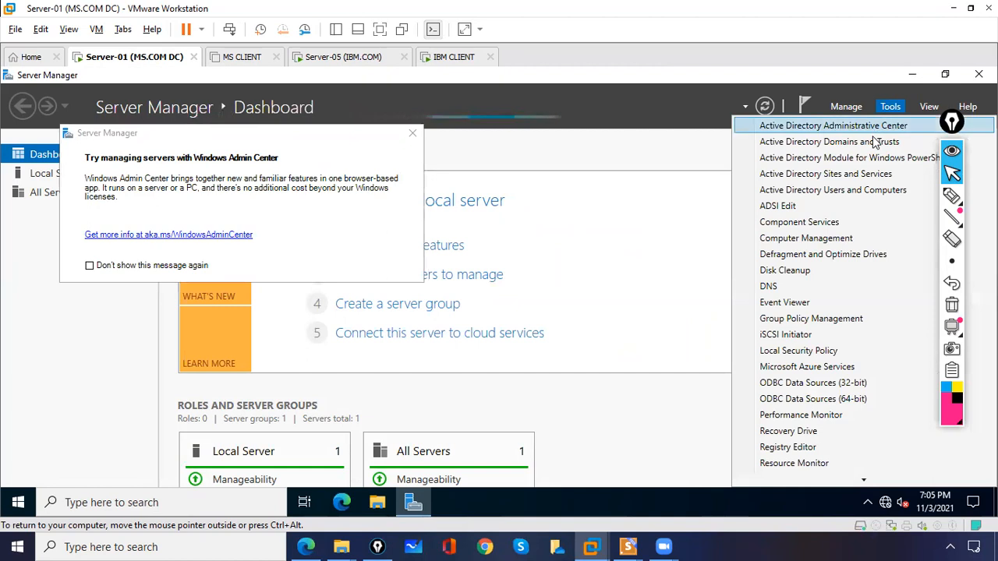
{"action": "left_click", "coordinate": [873, 143]}
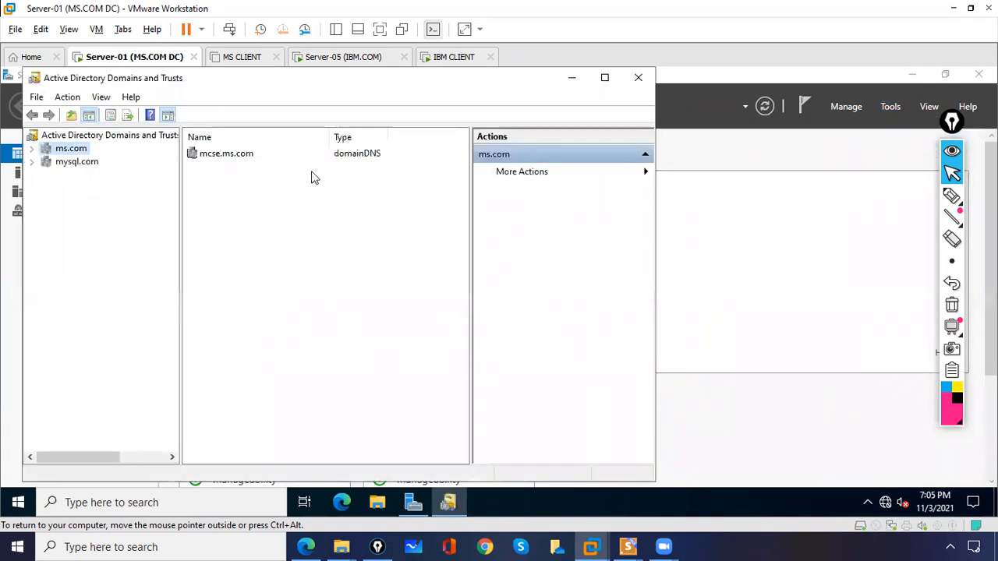
Start the New Trust Wizard from ms.com's Properties Trusts tab
{"action": "right_click", "coordinate": [85, 152]}
{"action": "left_click", "coordinate": [121, 240]}
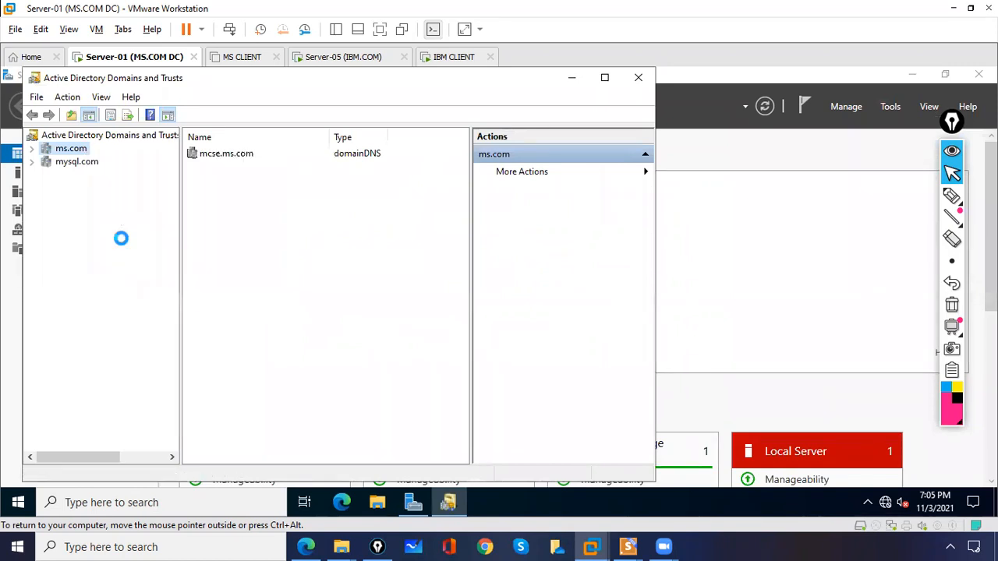
{"action": "left_click", "coordinate": [251, 146]}
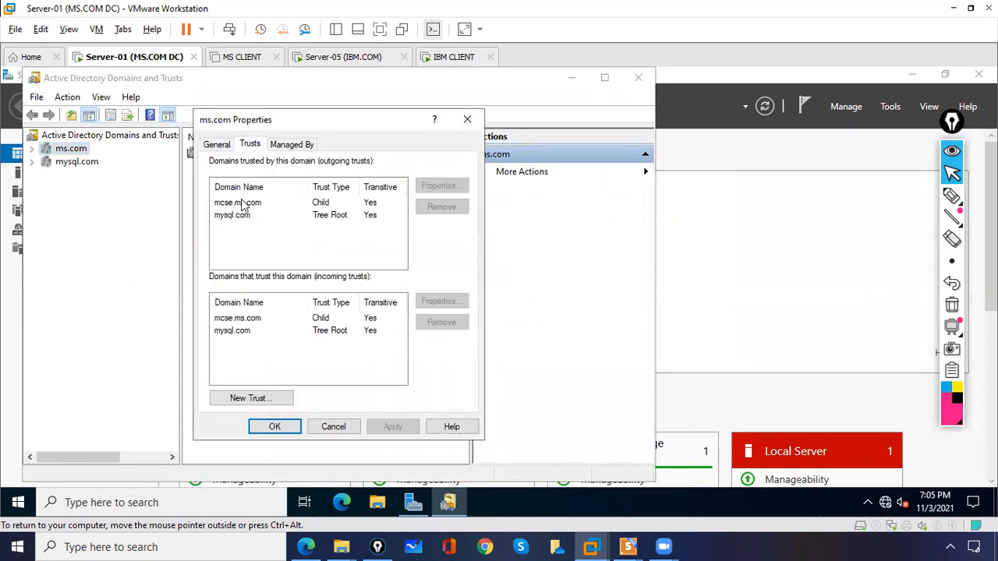
{"action": "left_click", "coordinate": [248, 398]}
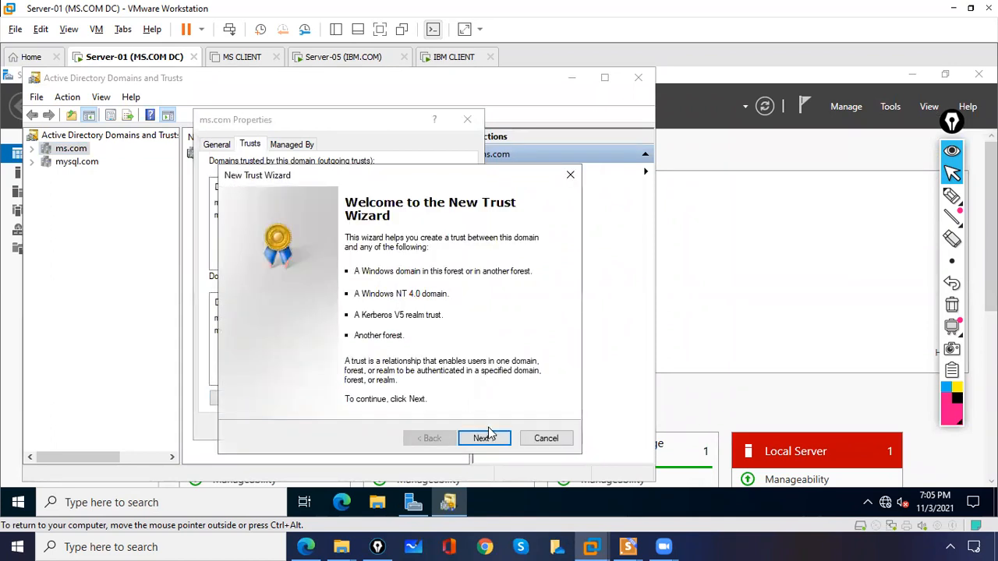
{"action": "left_click", "coordinate": [484, 439]}
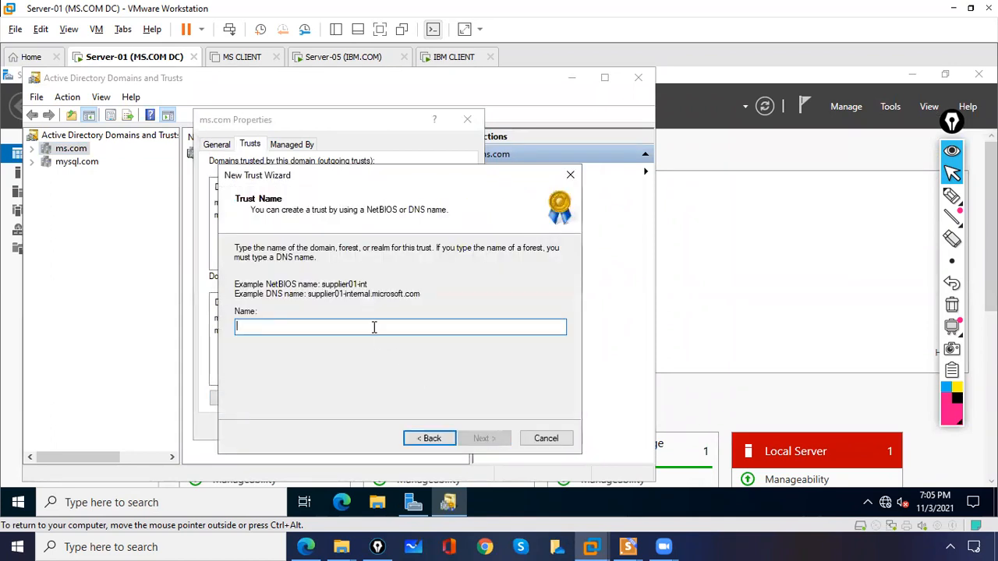
Name ibm.com as the trust partner and choose Forest trust as the type
{"action": "type", "text": "ibm.com"}
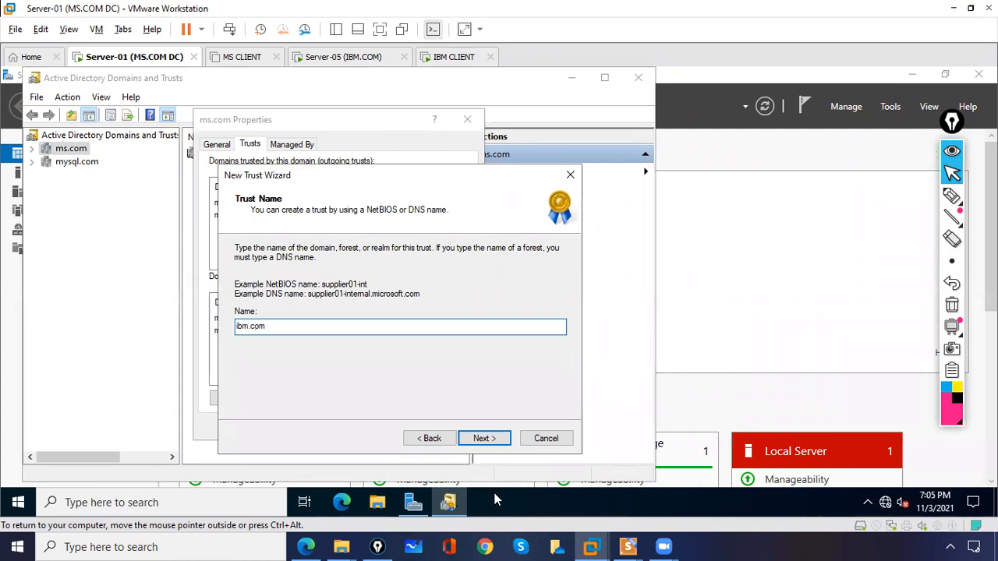
{"action": "left_click", "coordinate": [493, 439]}
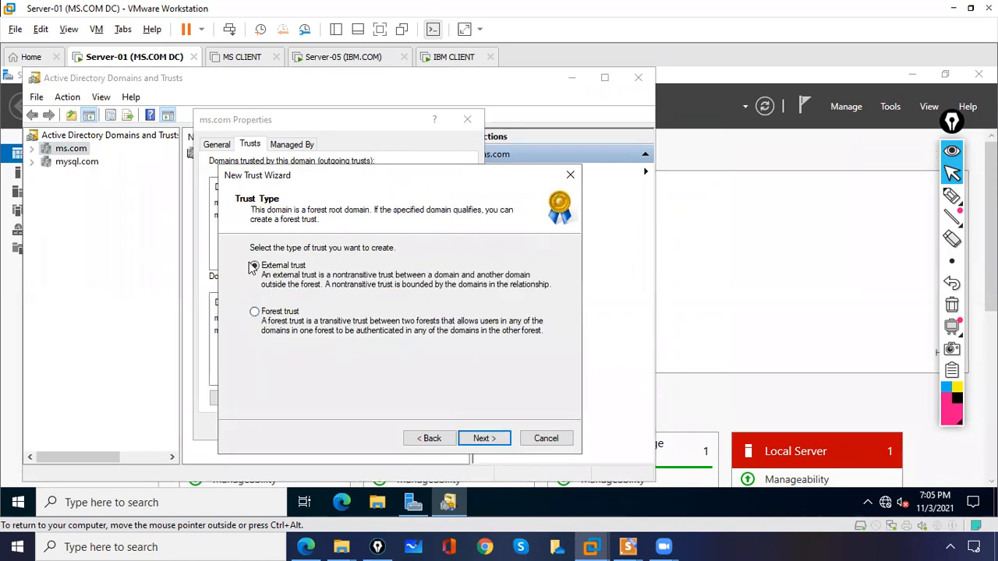
{"action": "left_click", "coordinate": [257, 313]}
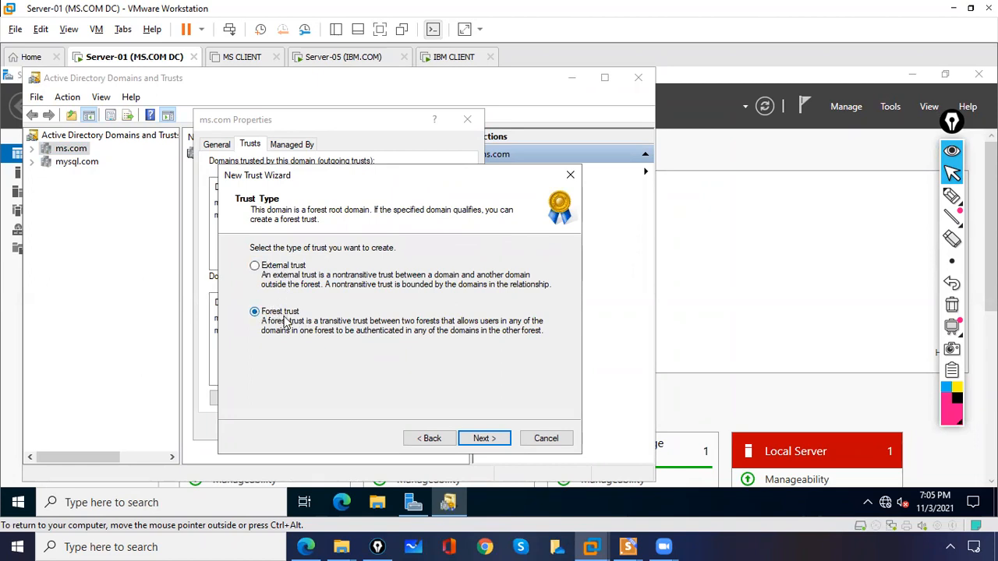
{"action": "left_click", "coordinate": [483, 439]}
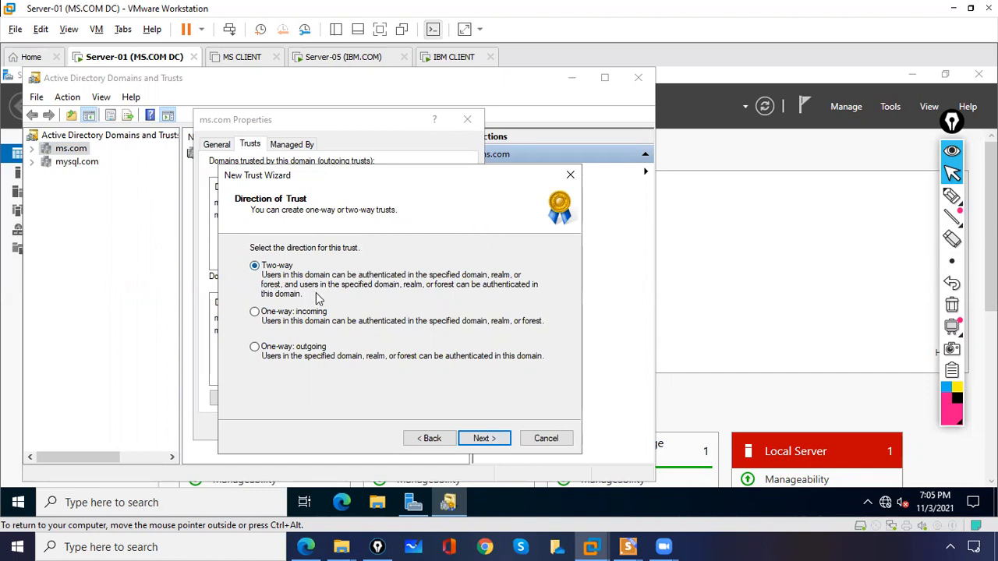
Set the trust direction to Two-way after trying One-way incoming, and continue
{"action": "left_click", "coordinate": [254, 312]}
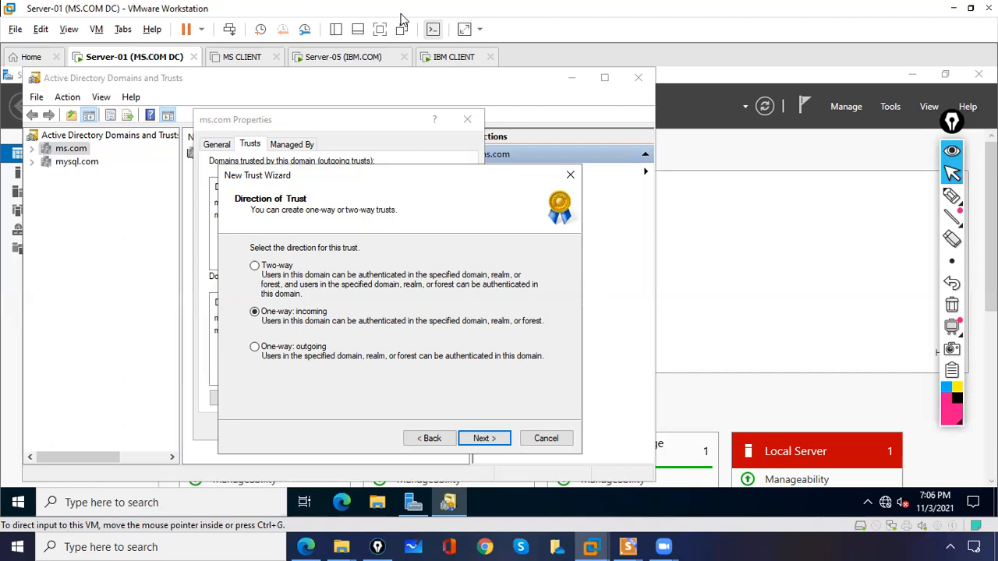
{"action": "left_click", "coordinate": [255, 347]}
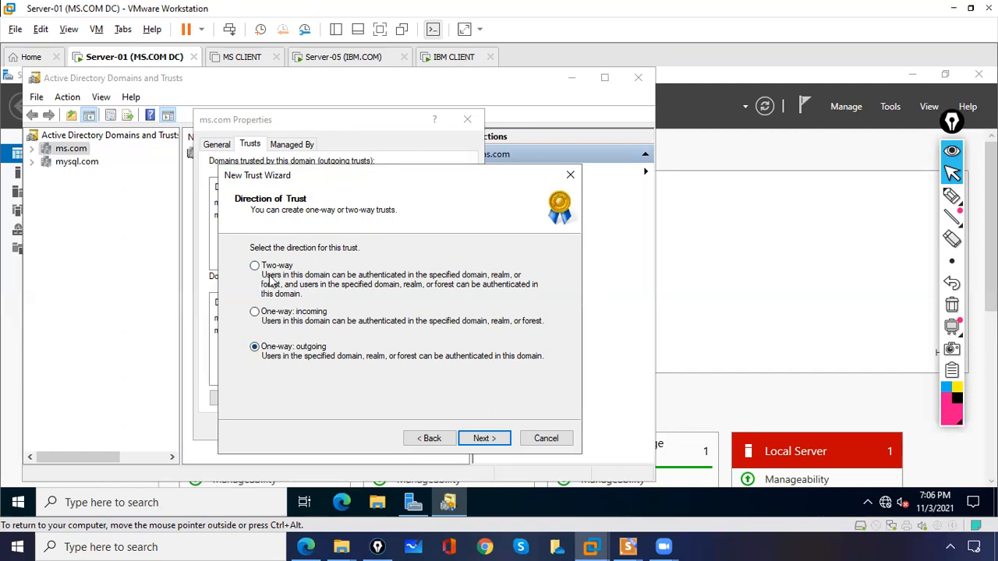
{"action": "left_click", "coordinate": [482, 439]}
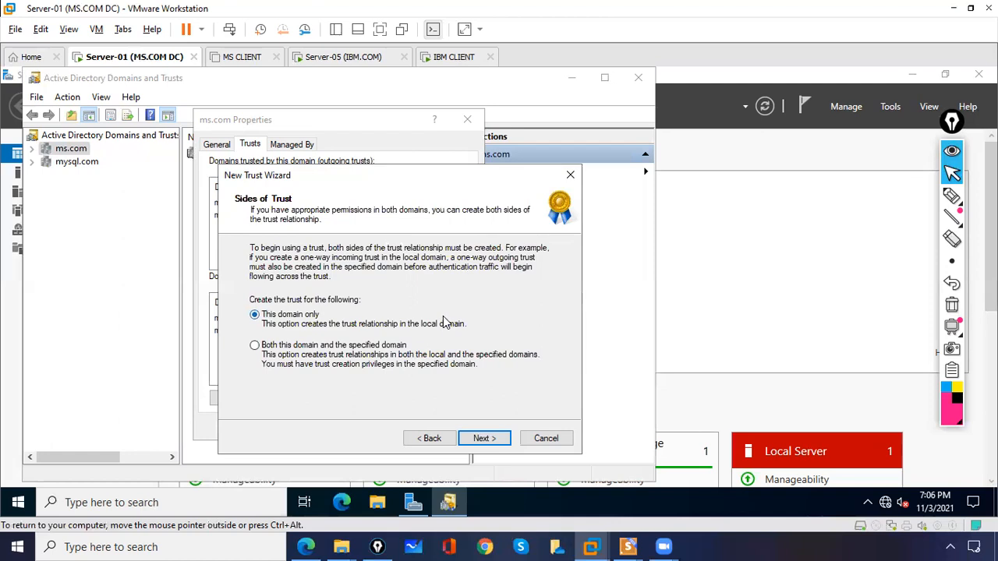
{"action": "left_click", "coordinate": [952, 195]}
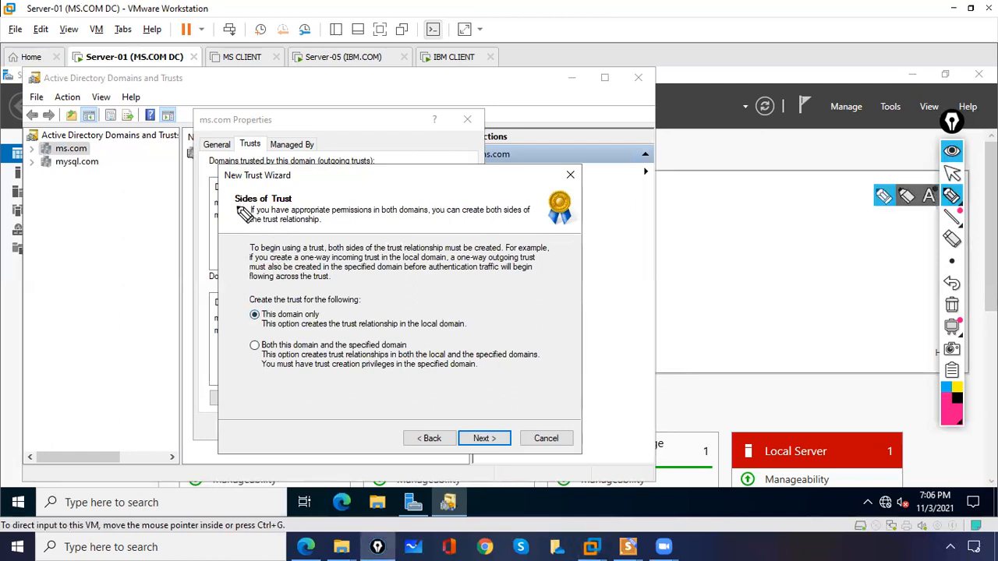
{"action": "left_click_drag", "start_coordinate": [236, 204], "coordinate": [295, 206]}
{"action": "mouse_move", "coordinate": [262, 307]}
{"action": "left_mouse_down"}
{"action": "mouse_move", "coordinate": [248, 326]}
{"action": "mouse_move", "coordinate": [250, 309]}
{"action": "left_mouse_up"}
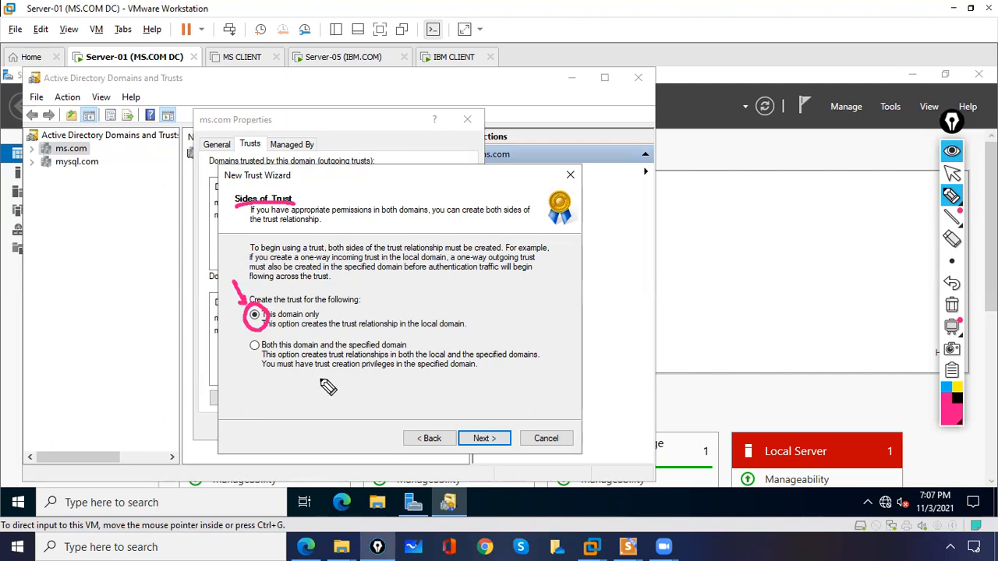
{"action": "mouse_move", "coordinate": [618, 234]}
{"action": "left_mouse_down"}
{"action": "mouse_move", "coordinate": [619, 263]}
{"action": "mouse_move", "coordinate": [619, 223]}
{"action": "mouse_move", "coordinate": [695, 241]}
{"action": "mouse_move", "coordinate": [627, 255]}
{"action": "left_mouse_up"}
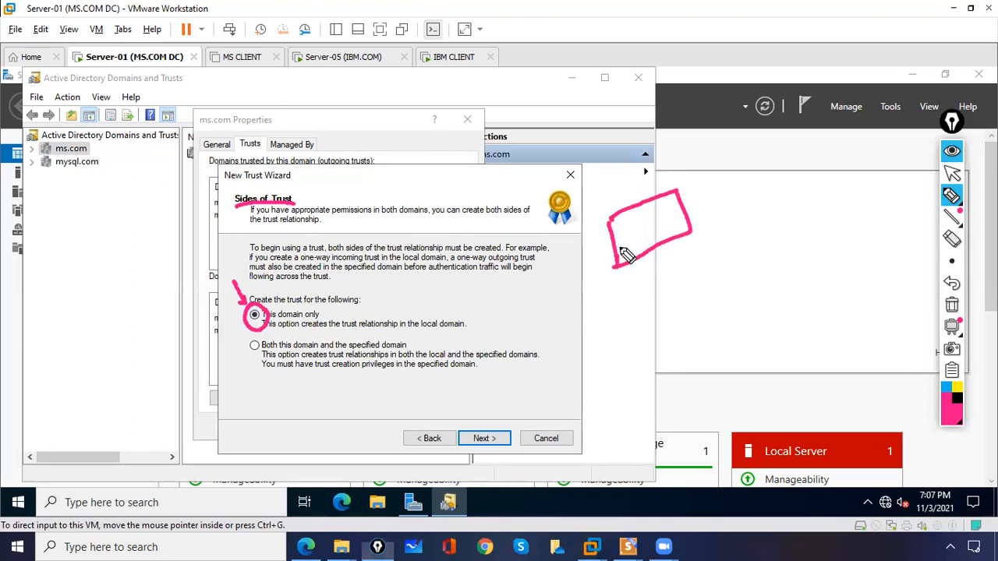
{"action": "mouse_move", "coordinate": [616, 171]}
{"action": "left_mouse_down"}
{"action": "mouse_move", "coordinate": [605, 167]}
{"action": "mouse_move", "coordinate": [638, 170]}
{"action": "mouse_move", "coordinate": [675, 145]}
{"action": "left_mouse_up"}
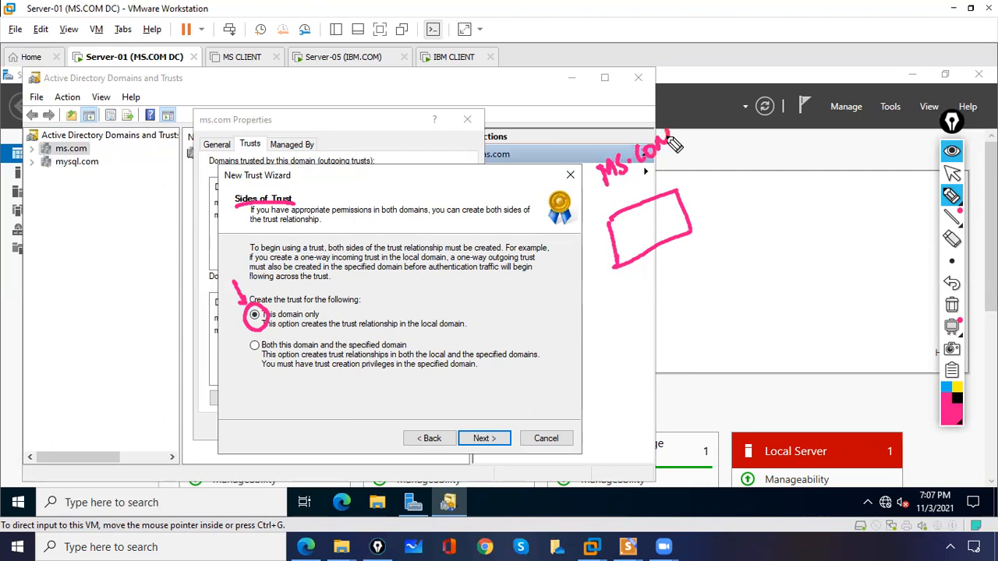
{"action": "mouse_move", "coordinate": [789, 157]}
{"action": "left_mouse_down"}
{"action": "mouse_move", "coordinate": [792, 194]}
{"action": "mouse_move", "coordinate": [848, 129]}
{"action": "mouse_move", "coordinate": [791, 193]}
{"action": "left_mouse_up"}
{"action": "mouse_move", "coordinate": [779, 131]}
{"action": "left_mouse_down"}
{"action": "mouse_move", "coordinate": [771, 108]}
{"action": "mouse_move", "coordinate": [770, 124]}
{"action": "mouse_move", "coordinate": [795, 105]}
{"action": "mouse_move", "coordinate": [811, 115]}
{"action": "mouse_move", "coordinate": [815, 90]}
{"action": "mouse_move", "coordinate": [885, 78]}
{"action": "left_mouse_up"}
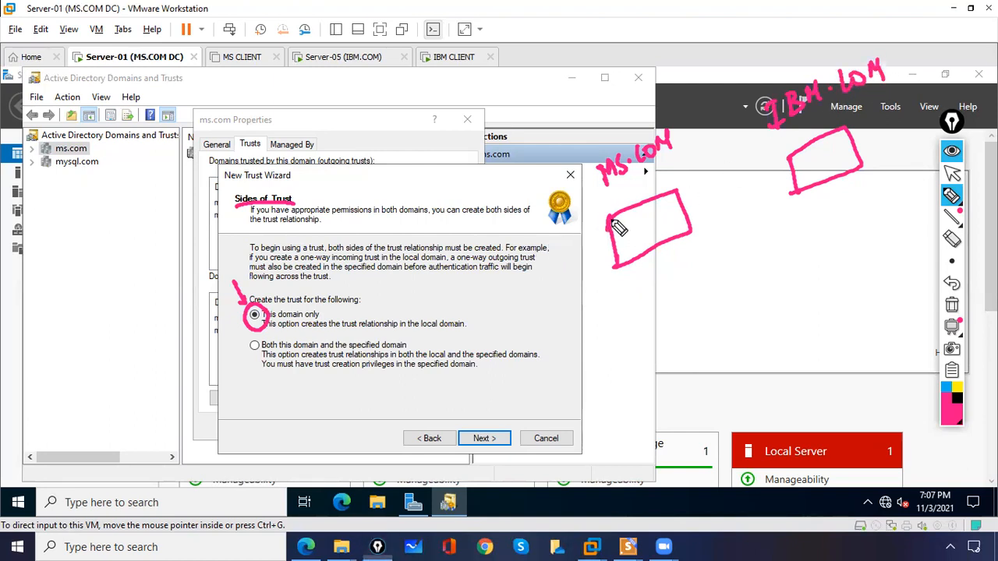
{"action": "left_click_drag", "start_coordinate": [610, 188], "coordinate": [672, 157]}
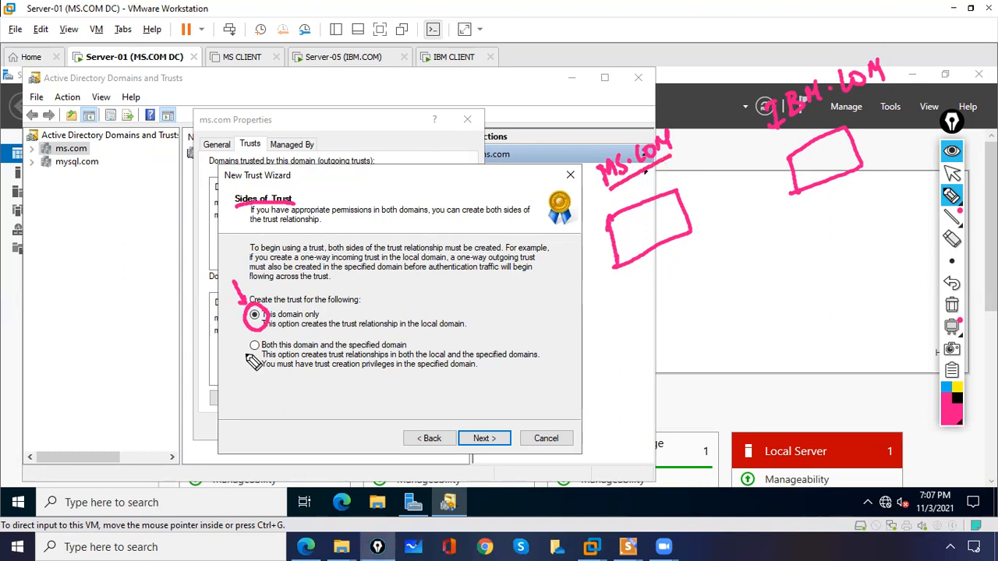
{"action": "left_click", "coordinate": [254, 314]}
{"action": "left_click_drag", "start_coordinate": [683, 204], "coordinate": [792, 158]}
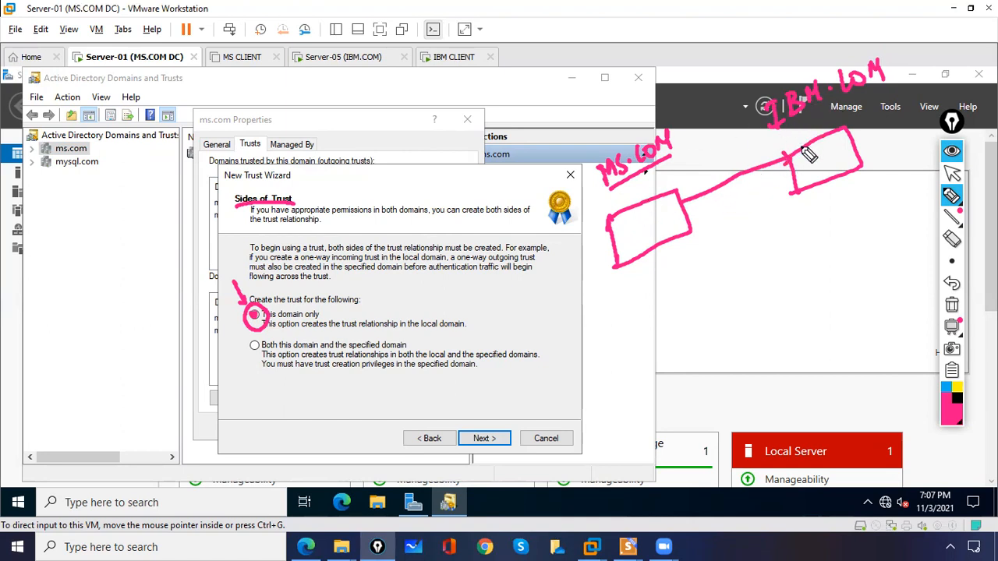
{"action": "left_click_drag", "start_coordinate": [793, 190], "coordinate": [689, 227]}
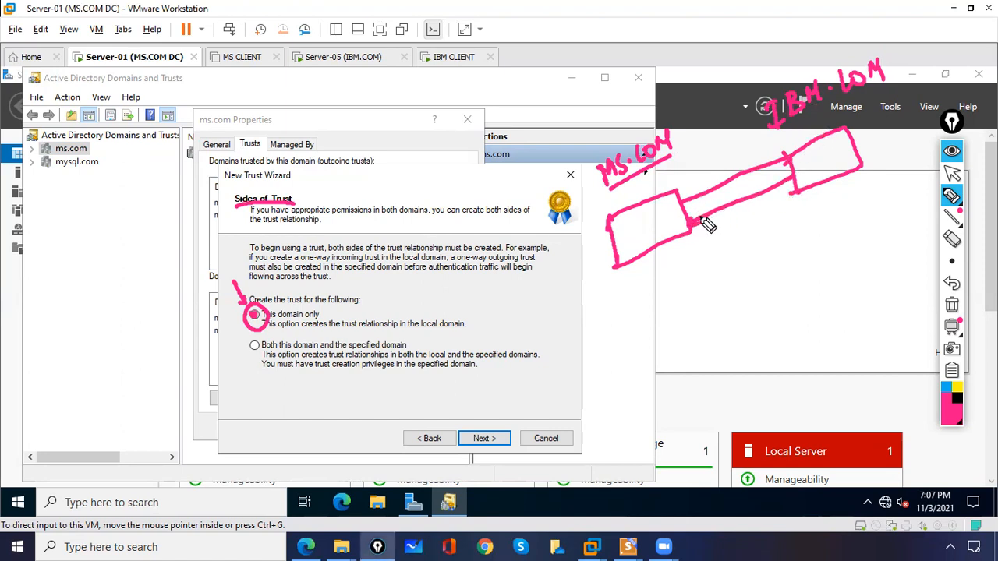
{"action": "mouse_move", "coordinate": [800, 73]}
{"action": "left_mouse_down"}
{"action": "mouse_move", "coordinate": [767, 128]}
{"action": "mouse_move", "coordinate": [888, 84]}
{"action": "mouse_move", "coordinate": [791, 66]}
{"action": "left_mouse_up"}
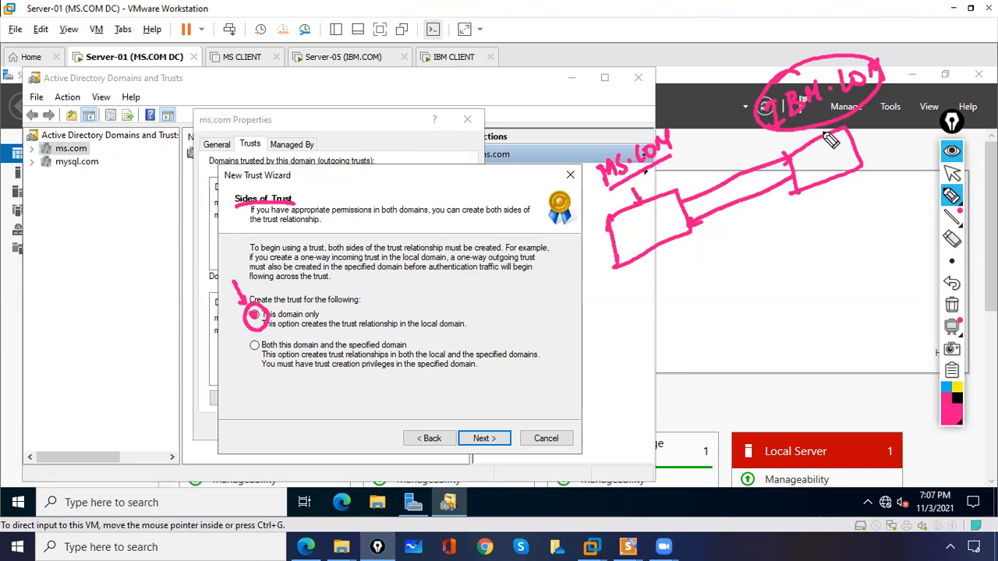
{"action": "left_click", "coordinate": [950, 305]}
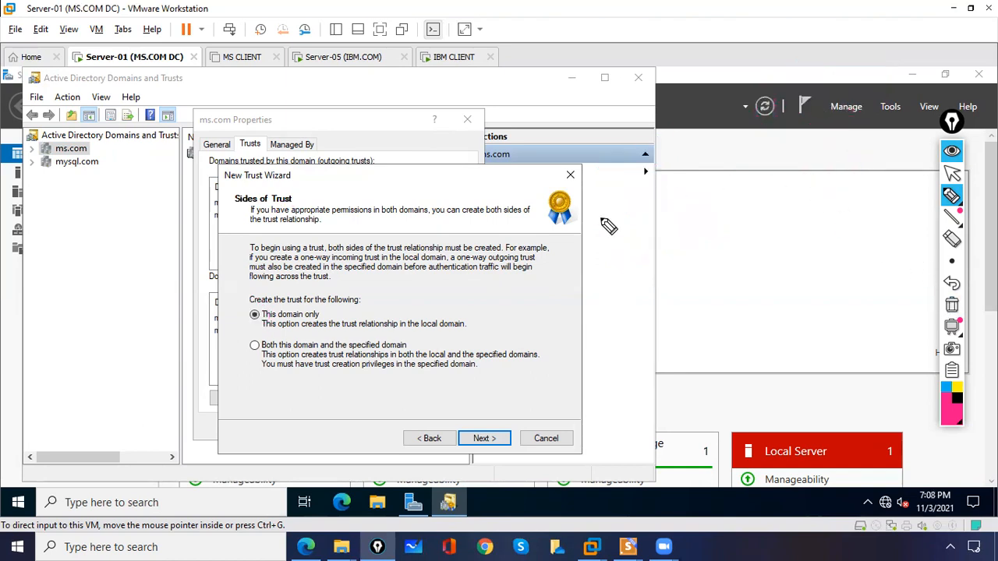
Choose 'Both this domain and the specified domain' and sketch an MS.COM box in ink
{"action": "left_click", "coordinate": [952, 173]}
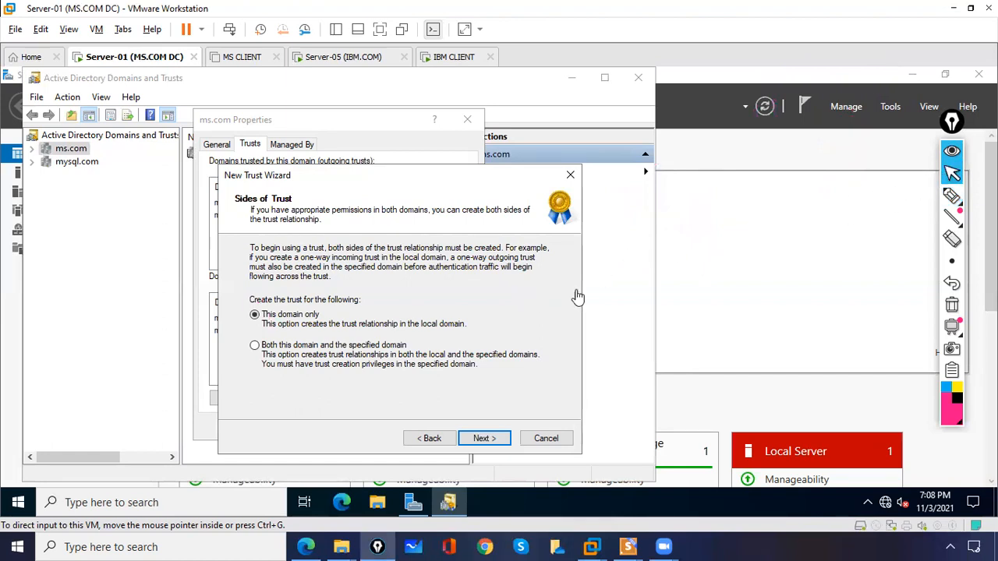
{"action": "left_click", "coordinate": [255, 346]}
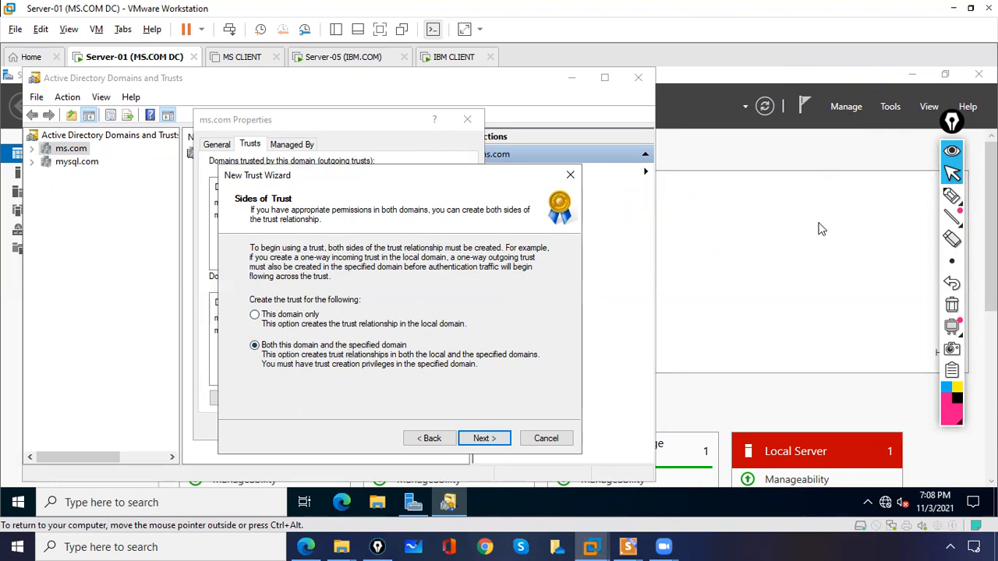
{"action": "left_click", "coordinate": [953, 197]}
{"action": "mouse_move", "coordinate": [684, 256]}
{"action": "left_mouse_down"}
{"action": "mouse_move", "coordinate": [676, 221]}
{"action": "mouse_move", "coordinate": [683, 258]}
{"action": "left_mouse_up"}
{"action": "mouse_move", "coordinate": [657, 187]}
{"action": "left_mouse_down"}
{"action": "mouse_move", "coordinate": [675, 197]}
{"action": "mouse_move", "coordinate": [712, 169]}
{"action": "left_mouse_up"}
{"action": "left_click", "coordinate": [689, 180]}
{"action": "mouse_move", "coordinate": [718, 177]}
{"action": "left_mouse_down"}
{"action": "mouse_move", "coordinate": [729, 161]}
{"action": "mouse_move", "coordinate": [731, 169]}
{"action": "left_mouse_up"}
Sketch the IBM box with two-way links, clear the ink, and advance the wizard
{"action": "left_click_drag", "start_coordinate": [837, 146], "coordinate": [849, 183]}
{"action": "mouse_move", "coordinate": [848, 125]}
{"action": "left_mouse_down"}
{"action": "mouse_move", "coordinate": [829, 177]}
{"action": "mouse_move", "coordinate": [850, 109]}
{"action": "mouse_move", "coordinate": [858, 141]}
{"action": "mouse_move", "coordinate": [867, 96]}
{"action": "mouse_move", "coordinate": [874, 118]}
{"action": "mouse_move", "coordinate": [881, 92]}
{"action": "mouse_move", "coordinate": [916, 78]}
{"action": "left_mouse_up"}
{"action": "left_click", "coordinate": [885, 84]}
{"action": "left_click_drag", "start_coordinate": [732, 206], "coordinate": [838, 161]}
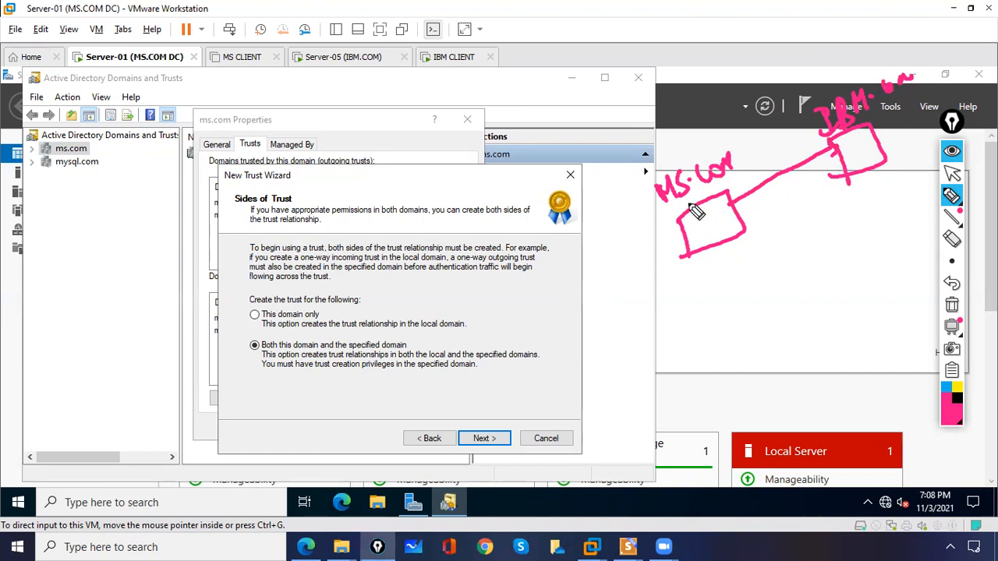
{"action": "left_click_drag", "start_coordinate": [848, 176], "coordinate": [734, 226]}
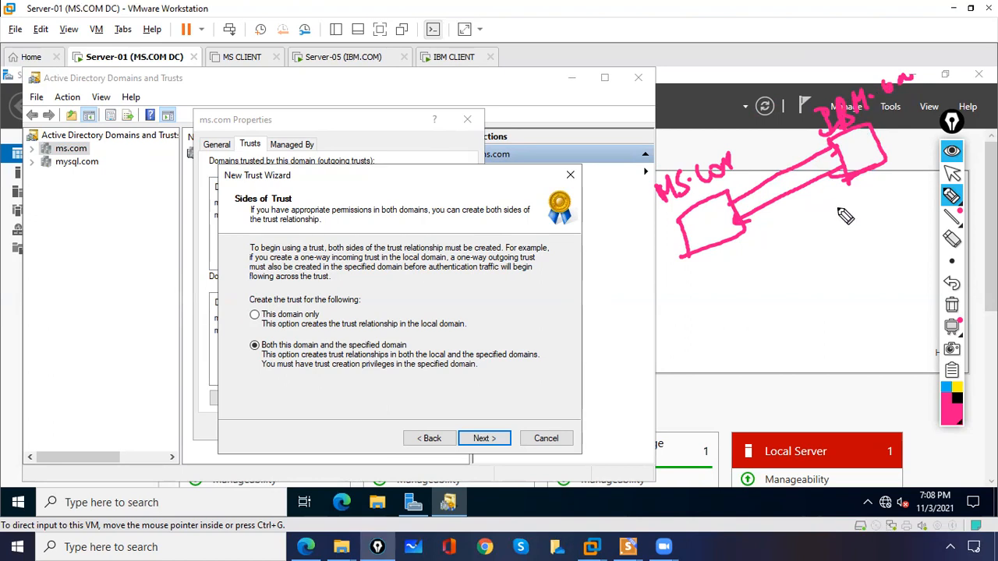
{"action": "left_click", "coordinate": [952, 304]}
{"action": "left_click", "coordinate": [951, 172]}
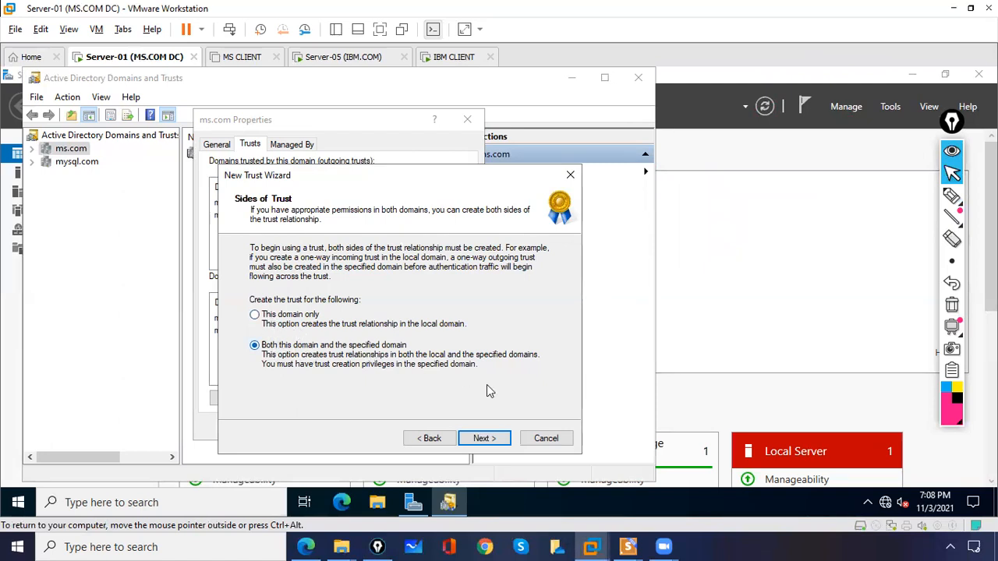
{"action": "left_click", "coordinate": [483, 438]}
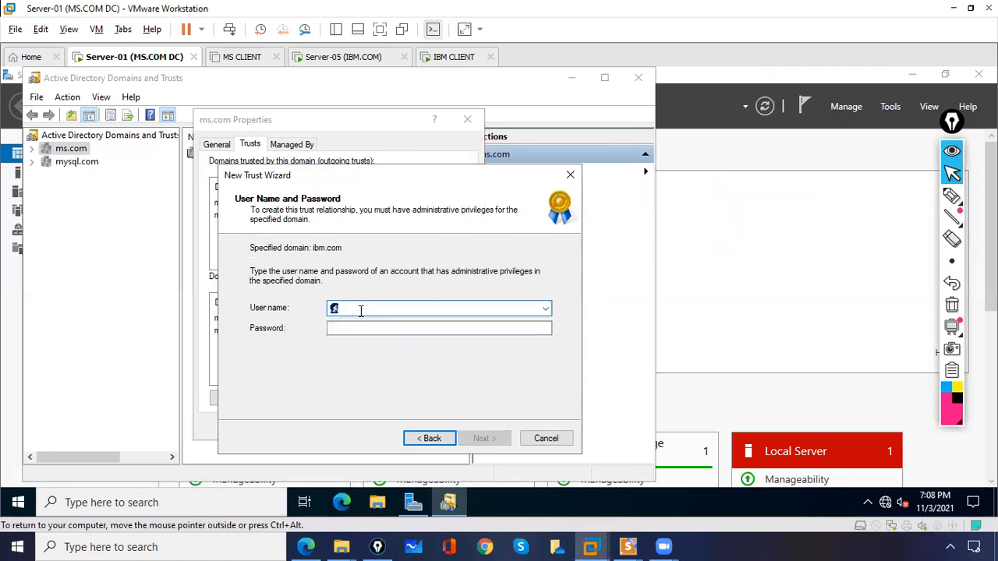
Enter the ibm.com administrator user name and password and submit them
{"action": "type", "text": "administrator@ibm.com"}
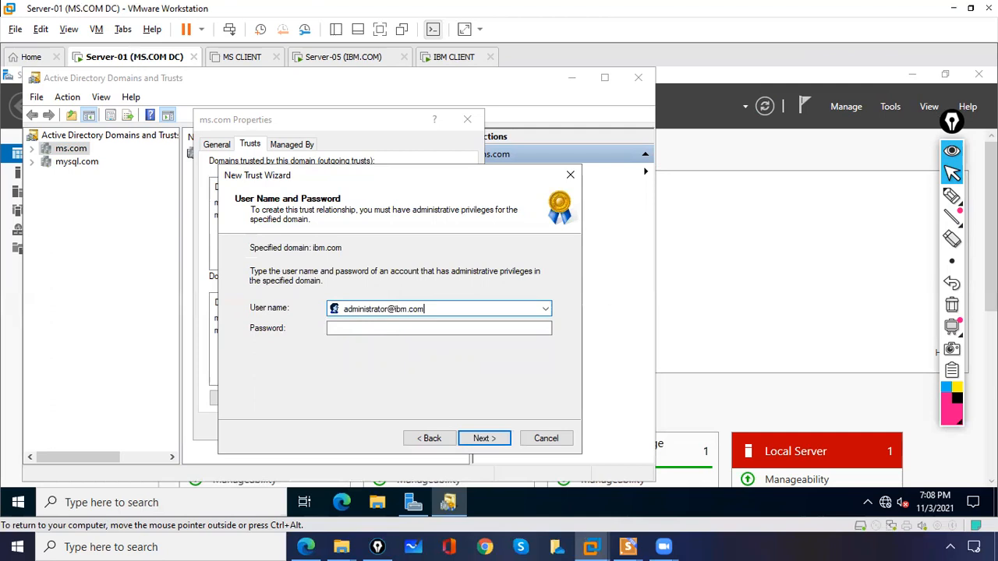
{"action": "left_click", "coordinate": [330, 328]}
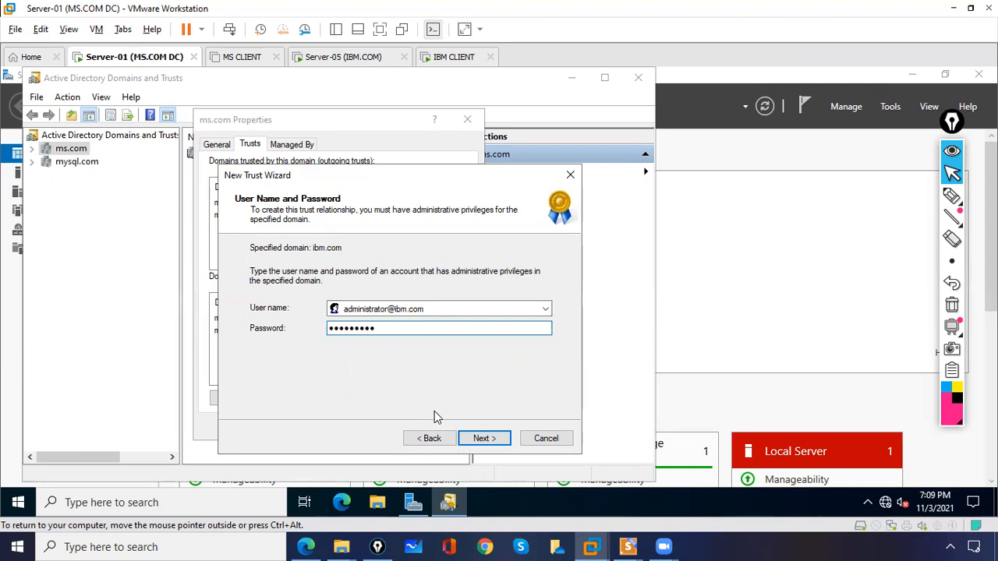
{"action": "left_click", "coordinate": [483, 438]}
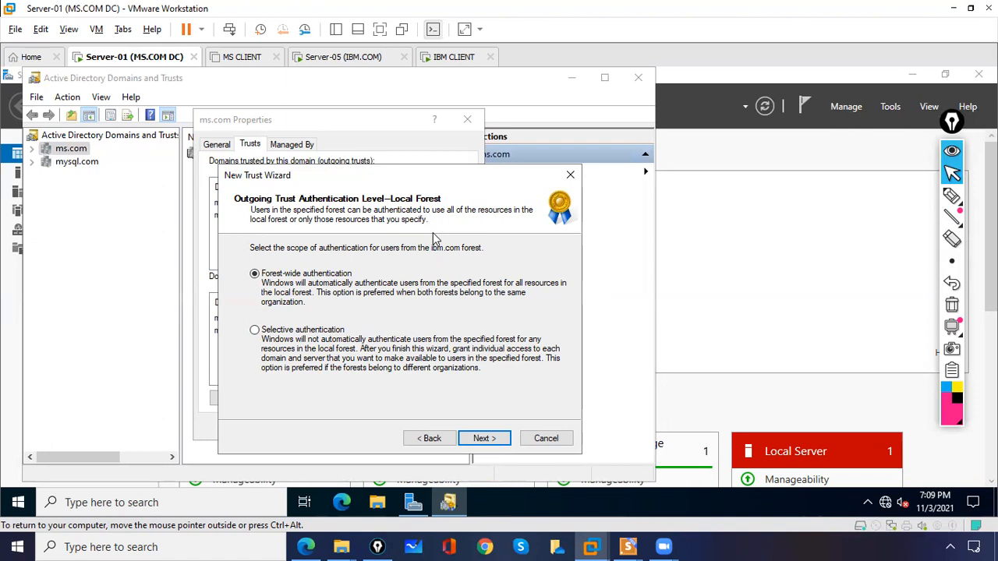
{"action": "left_click", "coordinate": [951, 195]}
{"action": "mouse_move", "coordinate": [254, 268]}
{"action": "left_mouse_down"}
{"action": "mouse_move", "coordinate": [246, 282]}
{"action": "mouse_move", "coordinate": [259, 268]}
{"action": "left_mouse_up"}
{"action": "left_click_drag", "start_coordinate": [428, 254], "coordinate": [459, 253]}
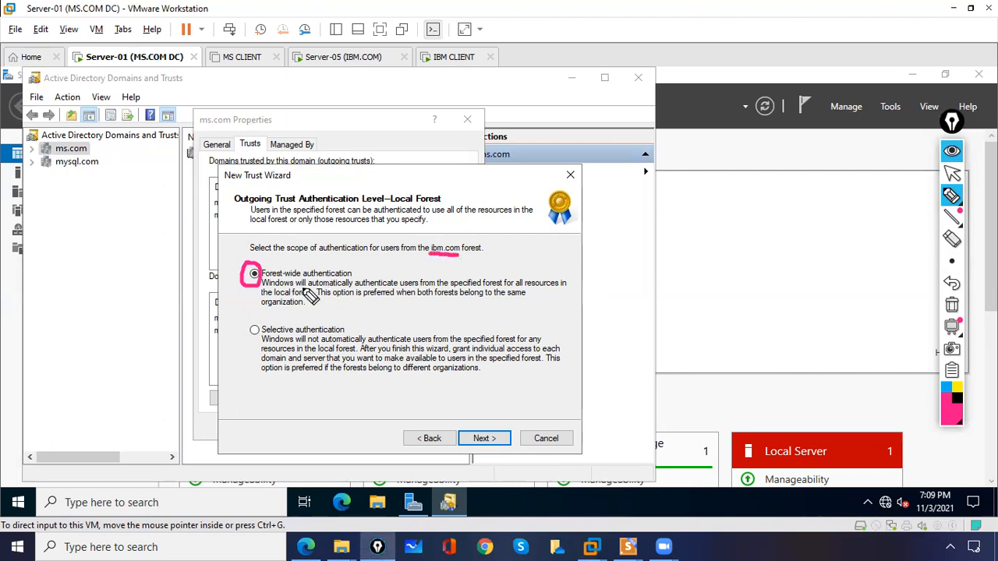
{"action": "left_click_drag", "start_coordinate": [549, 254], "coordinate": [707, 305]}
{"action": "left_click_drag", "start_coordinate": [548, 254], "coordinate": [465, 282]}
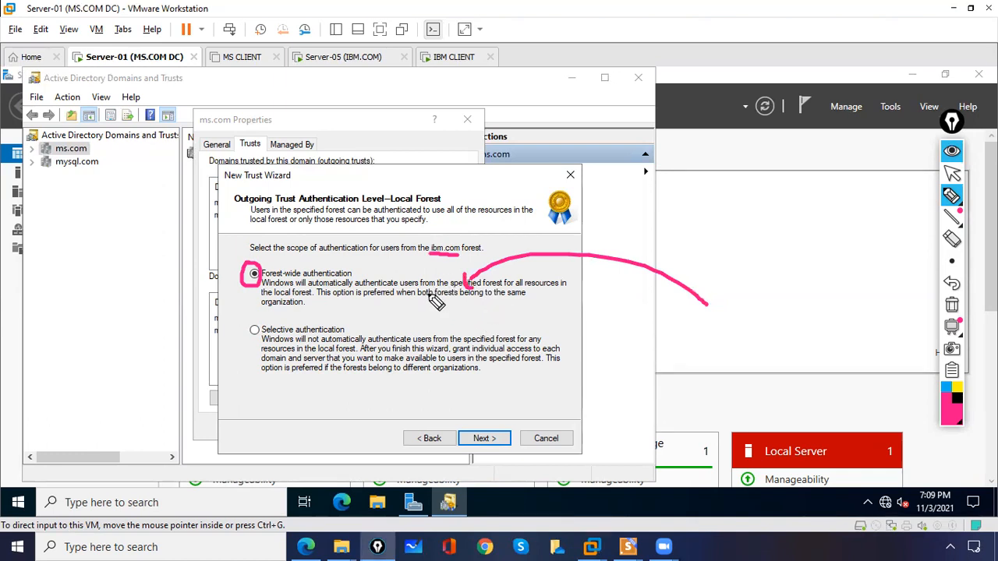
{"action": "mouse_move", "coordinate": [261, 323]}
{"action": "left_mouse_down"}
{"action": "mouse_move", "coordinate": [251, 343]}
{"action": "mouse_move", "coordinate": [269, 327]}
{"action": "left_mouse_up"}
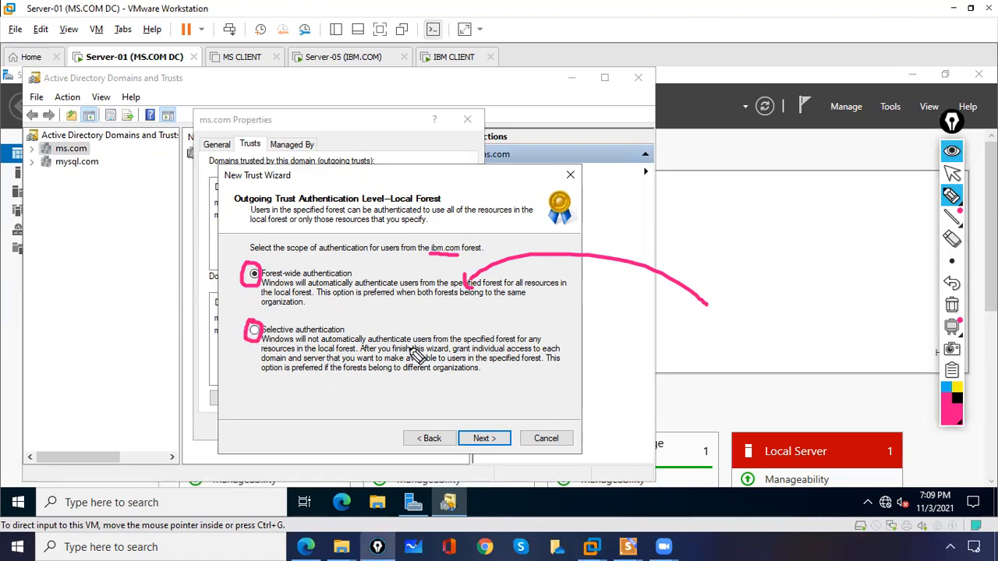
{"action": "left_click", "coordinate": [952, 305]}
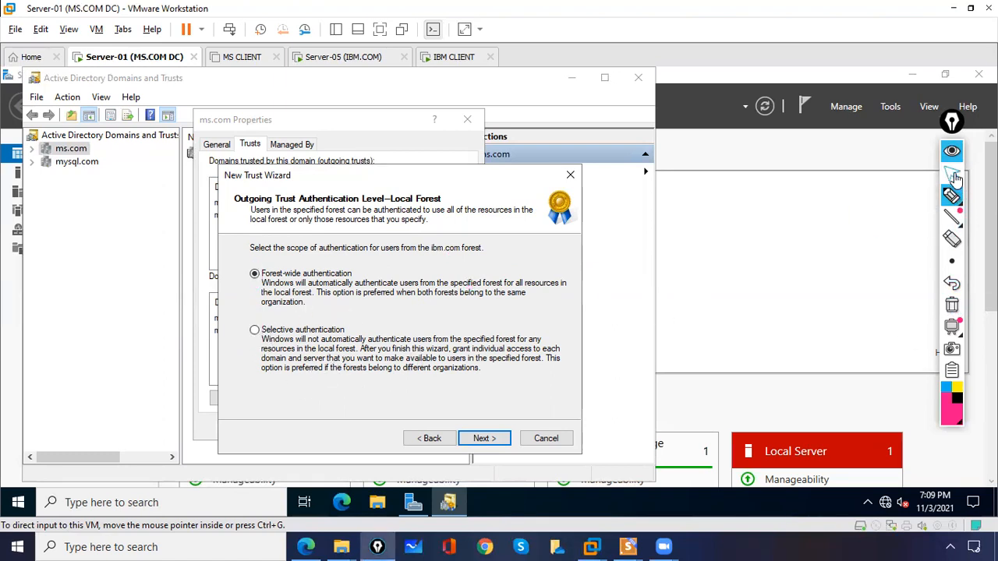
{"action": "left_click", "coordinate": [952, 173]}
{"action": "left_click", "coordinate": [483, 438]}
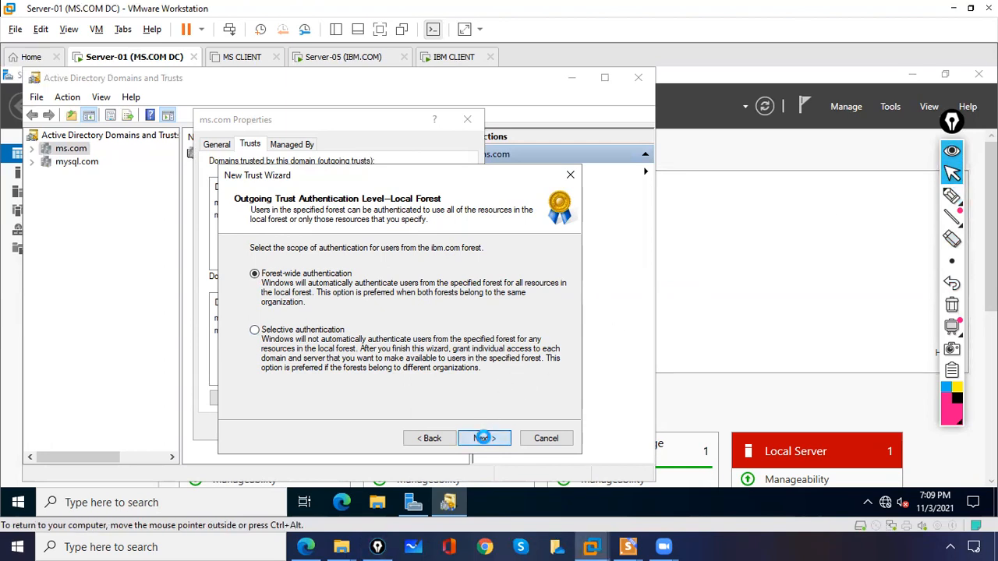
Choose Forest-wide authentication, review the summary, and create the trust accepting routed suffixes
{"action": "left_click", "coordinate": [483, 438]}
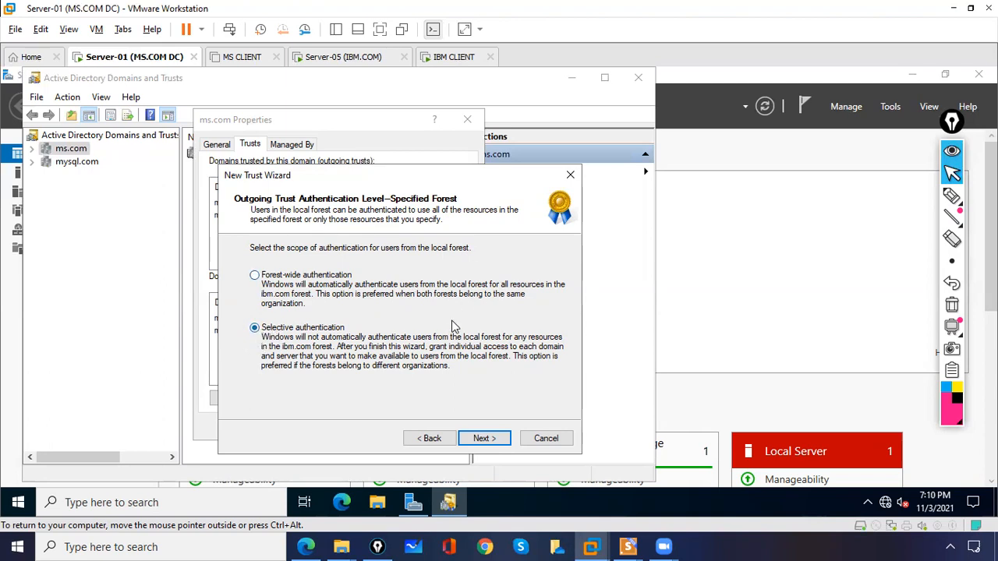
{"action": "left_click", "coordinate": [254, 276]}
{"action": "left_click", "coordinate": [487, 439]}
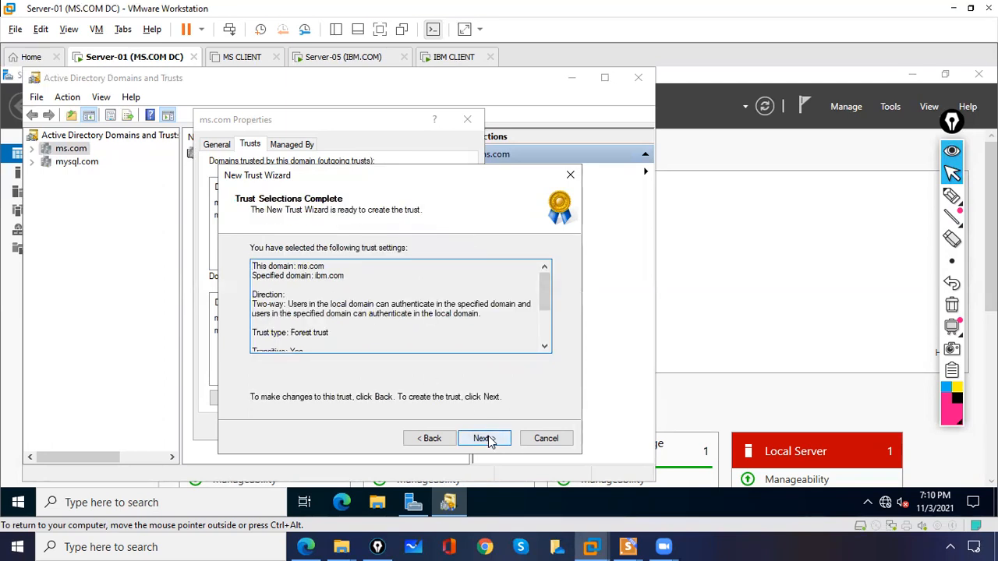
{"action": "left_click", "coordinate": [485, 439]}
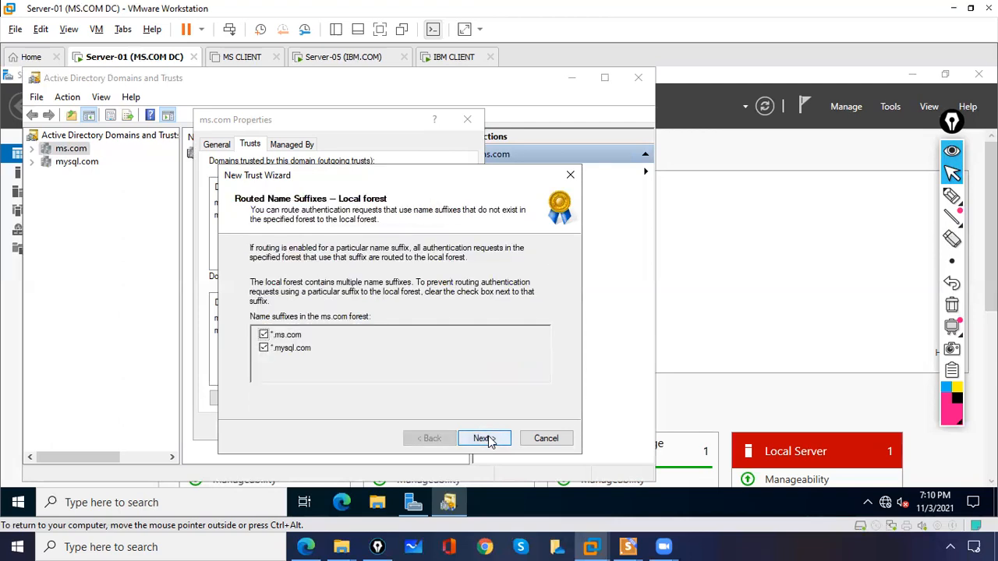
{"action": "left_click", "coordinate": [484, 439]}
{"action": "left_click", "coordinate": [484, 439]}
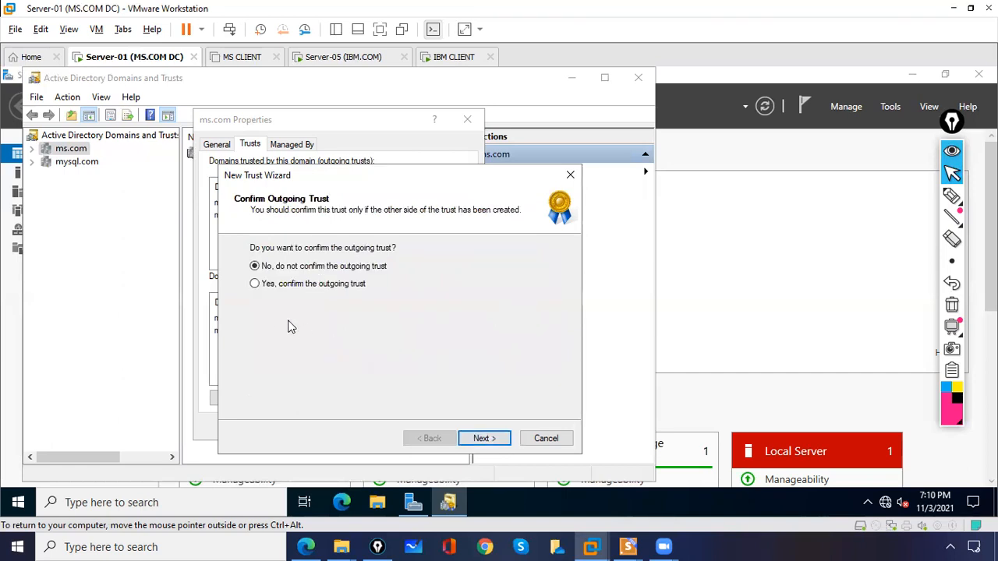
Confirm both the outgoing and incoming trusts with Yes and finish the wizard
{"action": "left_click", "coordinate": [257, 286]}
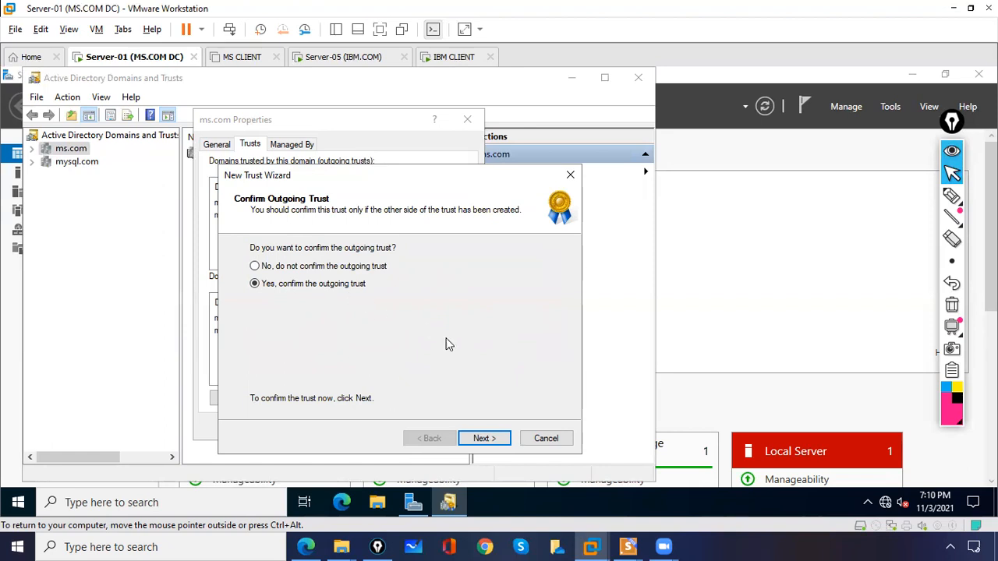
{"action": "left_click", "coordinate": [482, 438]}
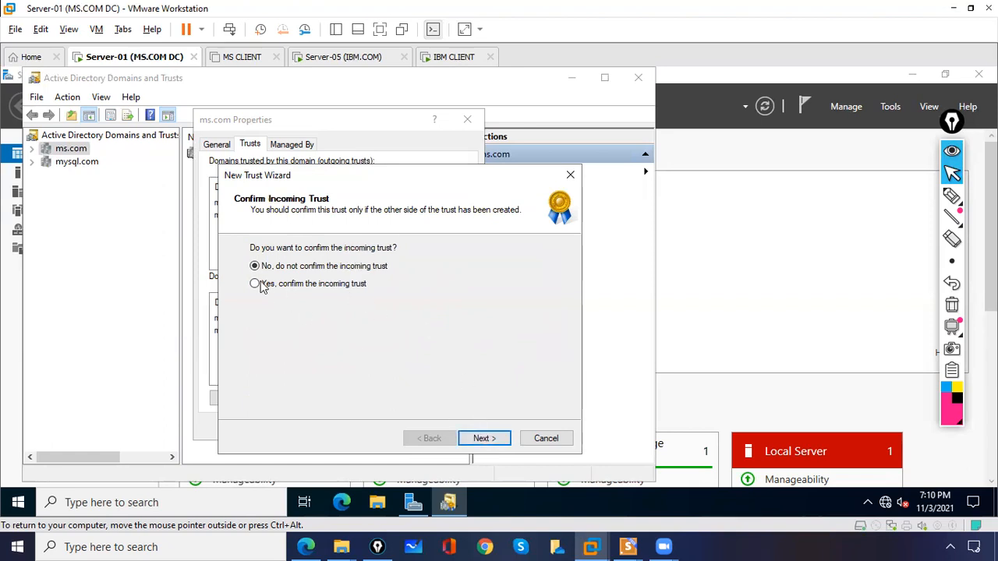
{"action": "left_click", "coordinate": [255, 285]}
{"action": "left_click", "coordinate": [498, 440]}
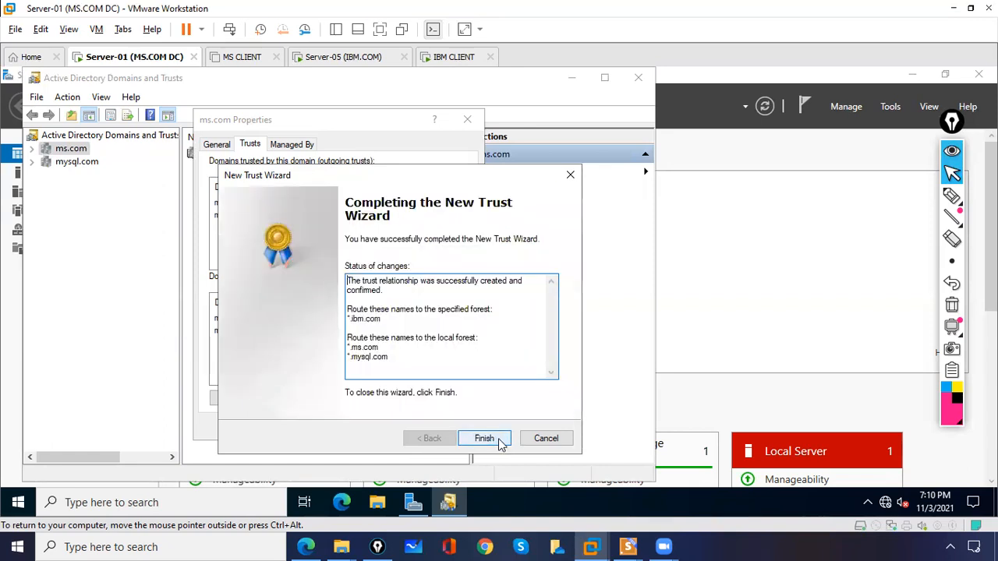
{"action": "left_click", "coordinate": [484, 439]}
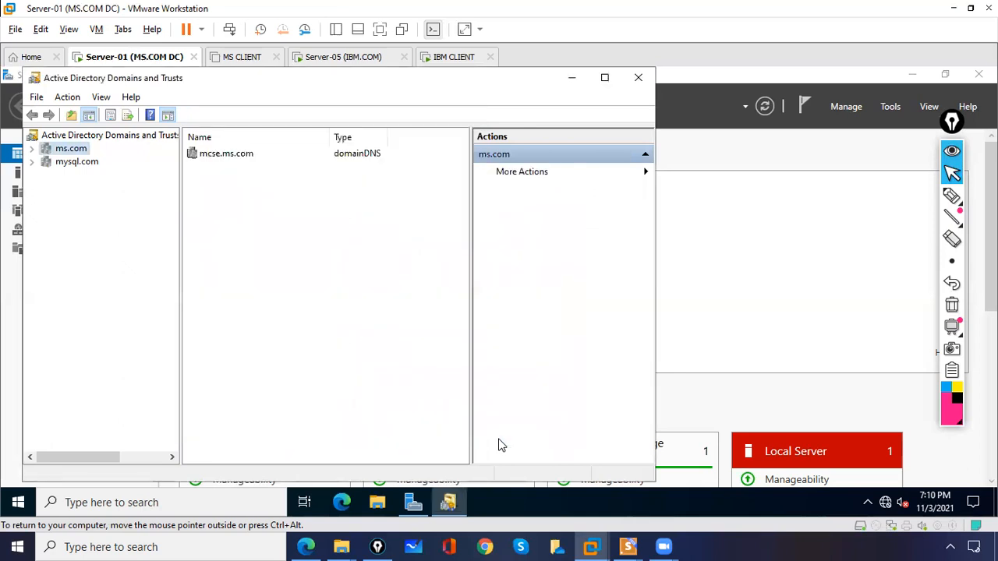
Check ms.com's Trusts tab lists ibm.com as outgoing and incoming forest trusts, then close it
{"action": "left_click", "coordinate": [32, 150]}
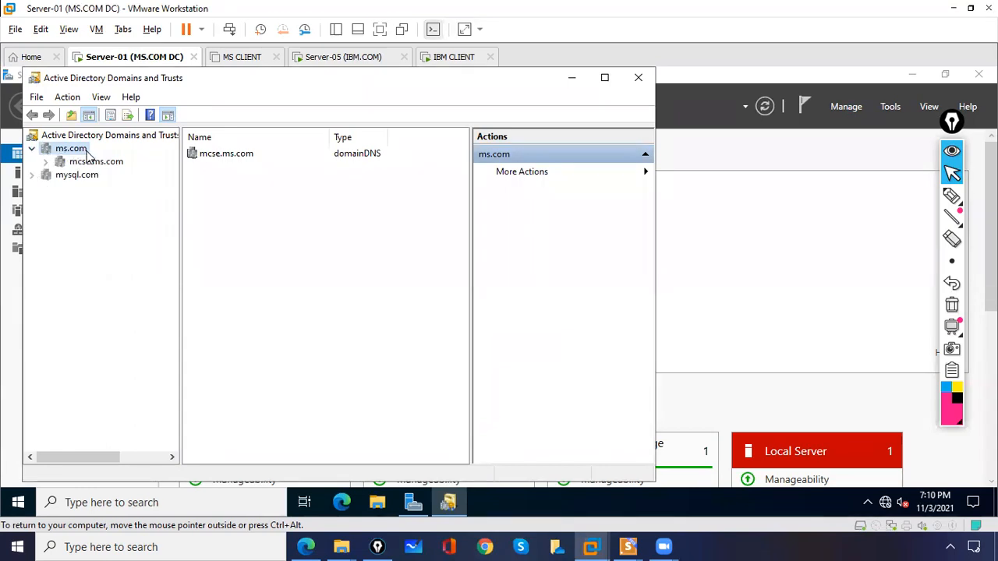
{"action": "right_click", "coordinate": [88, 156]}
{"action": "left_click", "coordinate": [125, 242]}
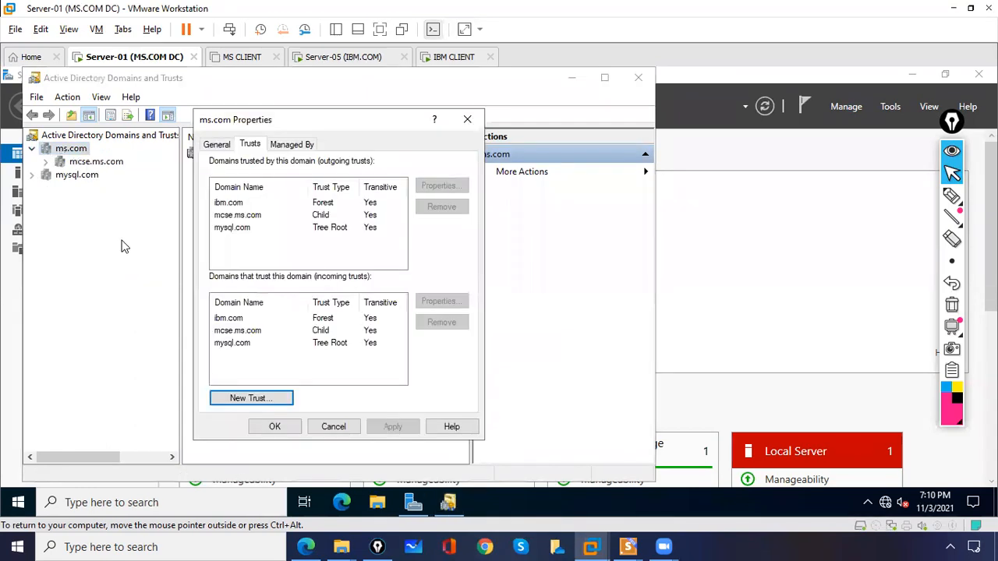
{"action": "left_click", "coordinate": [242, 320]}
{"action": "left_click", "coordinate": [240, 205]}
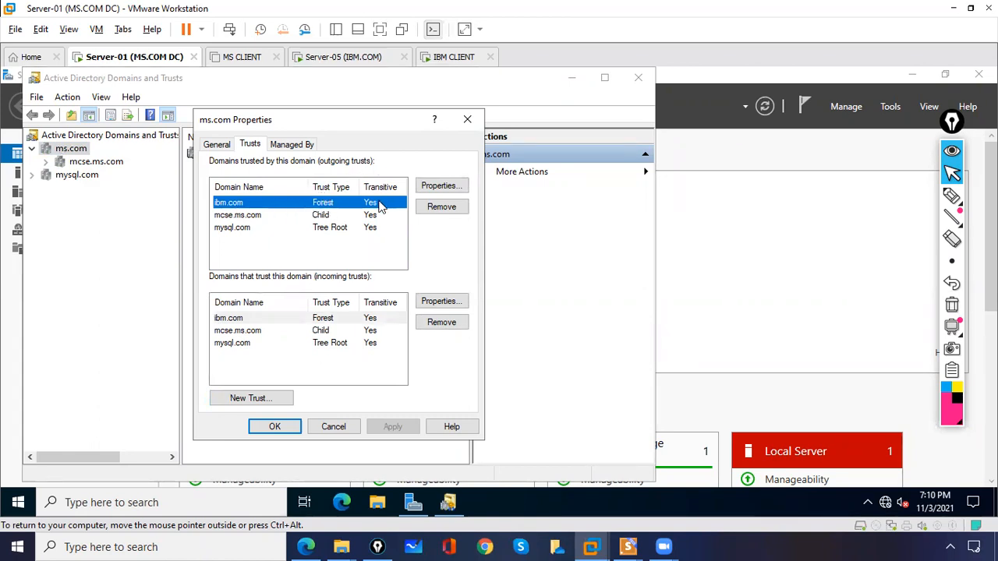
{"action": "left_click", "coordinate": [234, 318]}
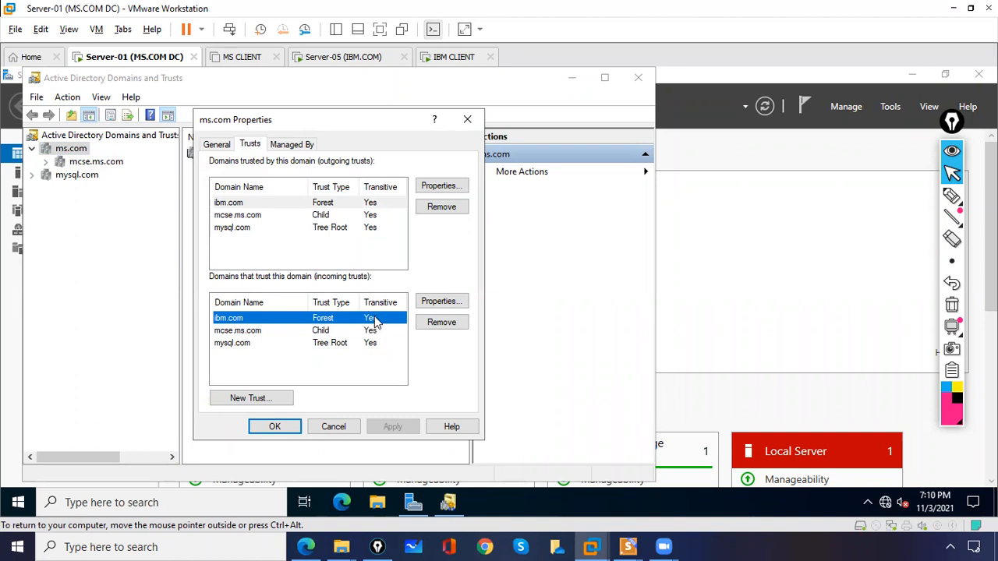
{"action": "left_click", "coordinate": [275, 427]}
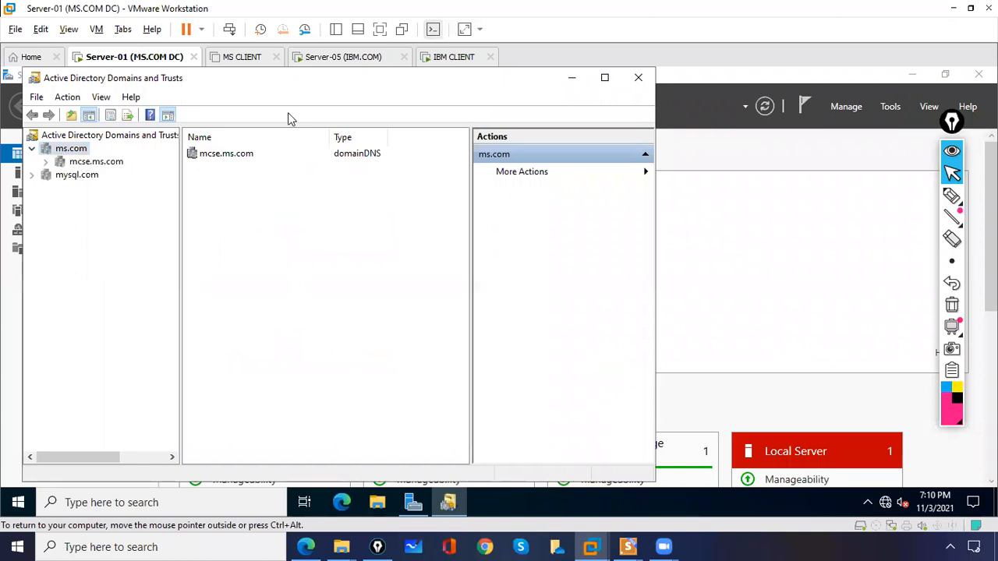
{"action": "left_click", "coordinate": [331, 59]}
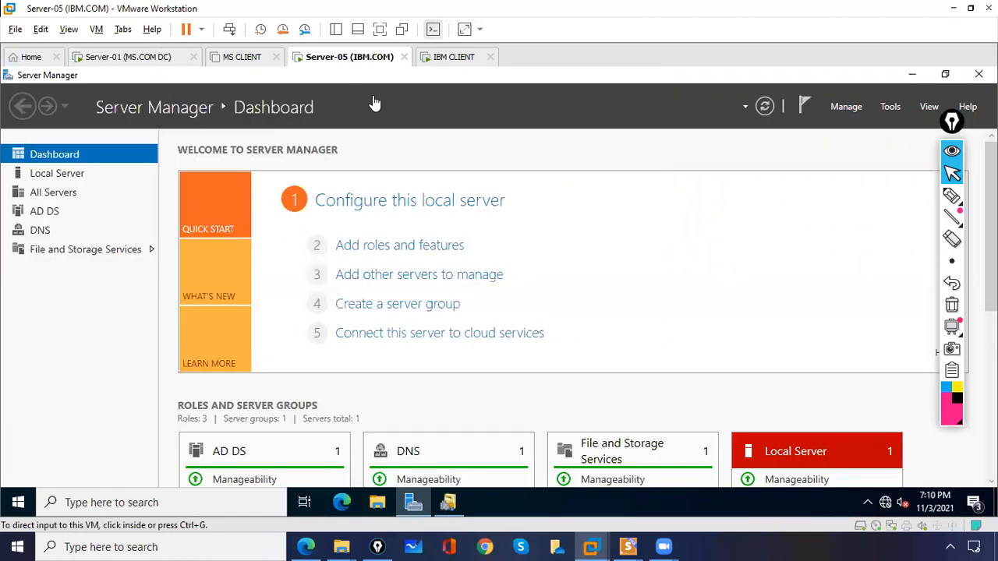
On Server-05, restart Server Manager and open Active Directory Domains and Trusts
{"action": "left_click", "coordinate": [978, 74]}
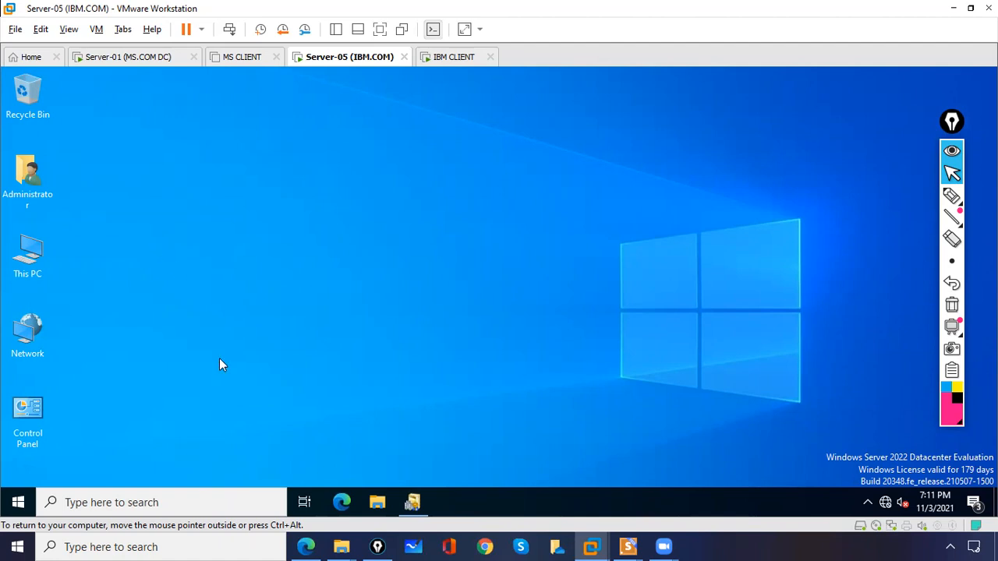
{"action": "left_click", "coordinate": [174, 505]}
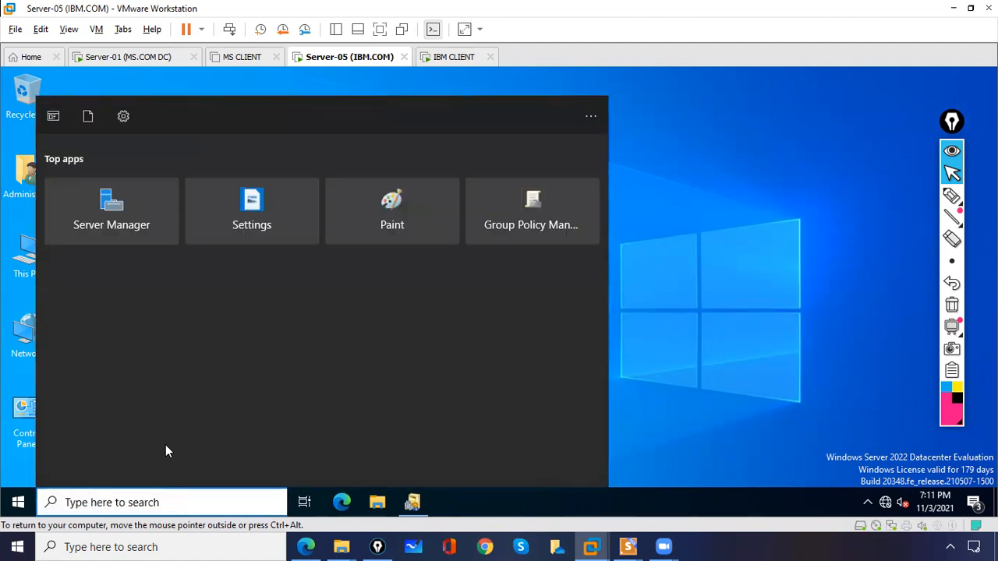
{"action": "left_click", "coordinate": [100, 219]}
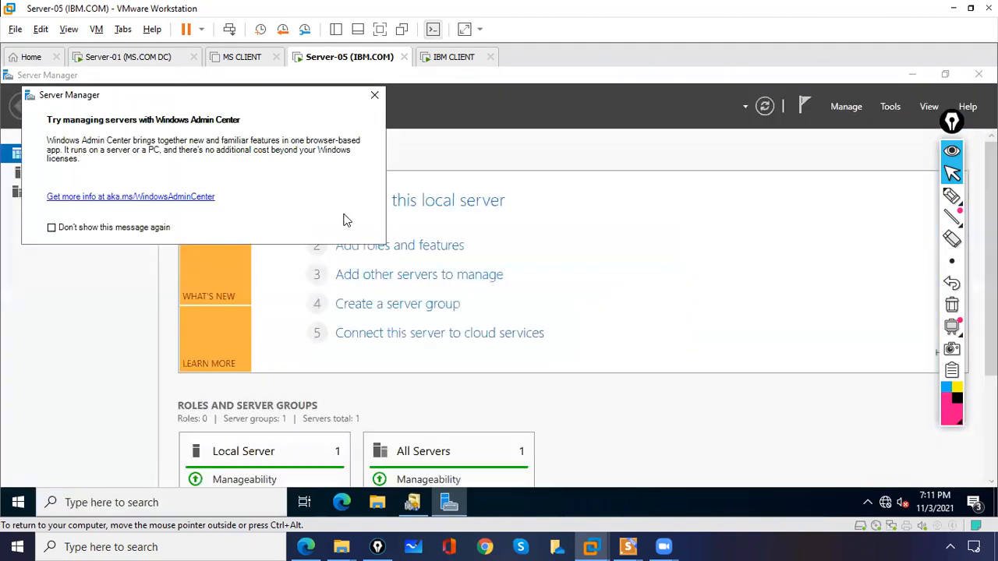
{"action": "left_click", "coordinate": [375, 95]}
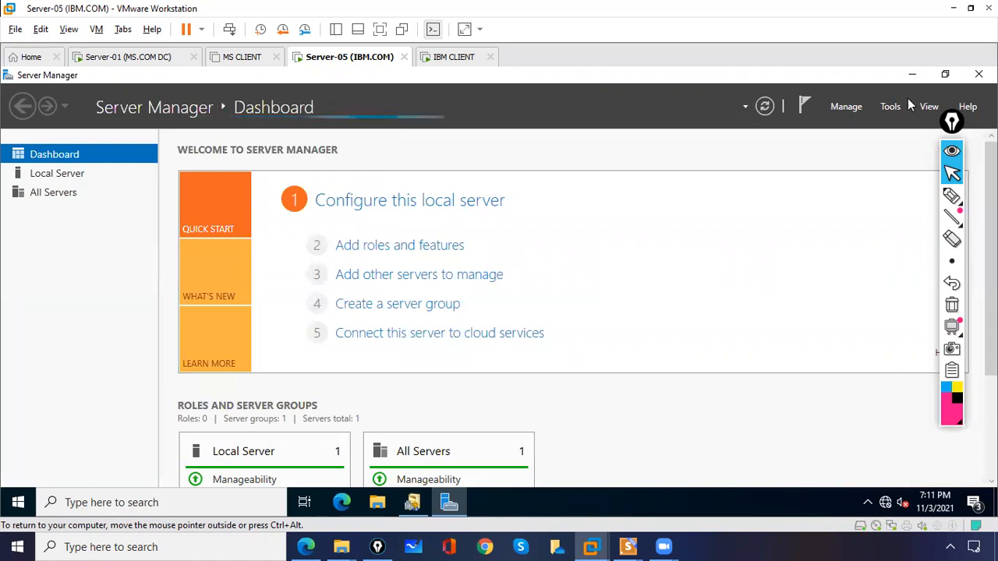
{"action": "left_click", "coordinate": [890, 107]}
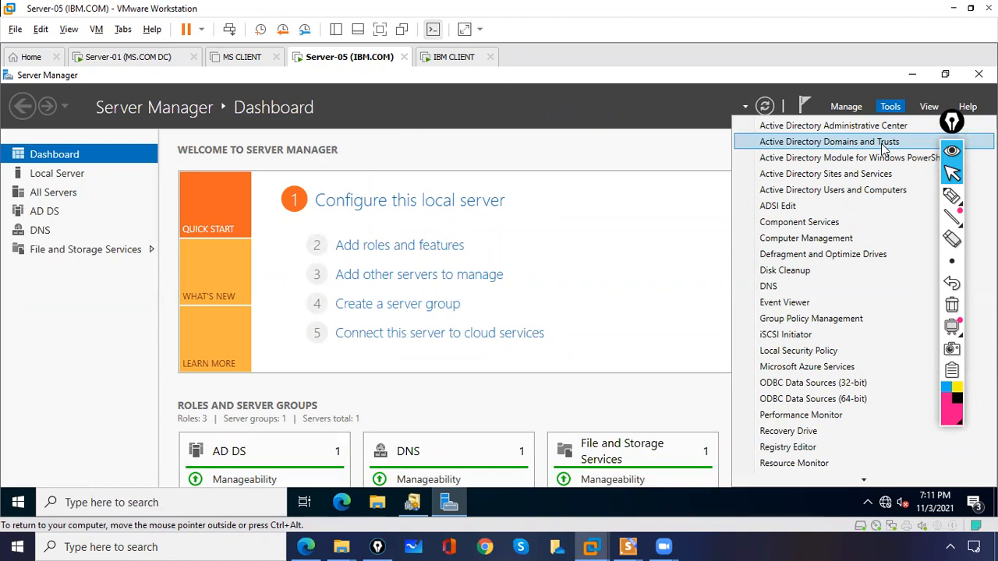
{"action": "left_click", "coordinate": [884, 144]}
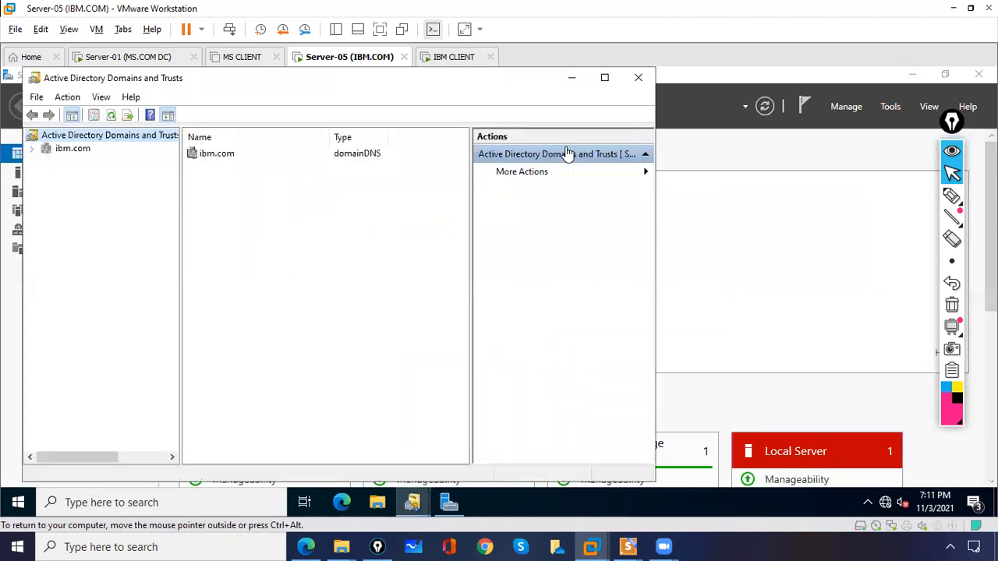
View ibm.com's Trusts tab, selecting the outgoing and incoming ms.com forest trusts
{"action": "left_click", "coordinate": [78, 149]}
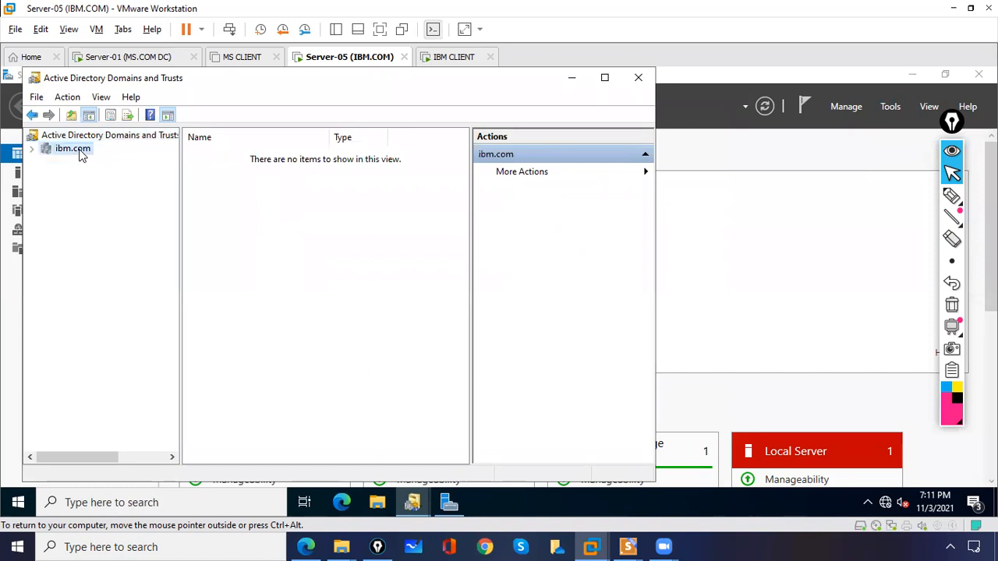
{"action": "right_click", "coordinate": [80, 150]}
{"action": "left_click", "coordinate": [125, 245]}
{"action": "left_click", "coordinate": [249, 145]}
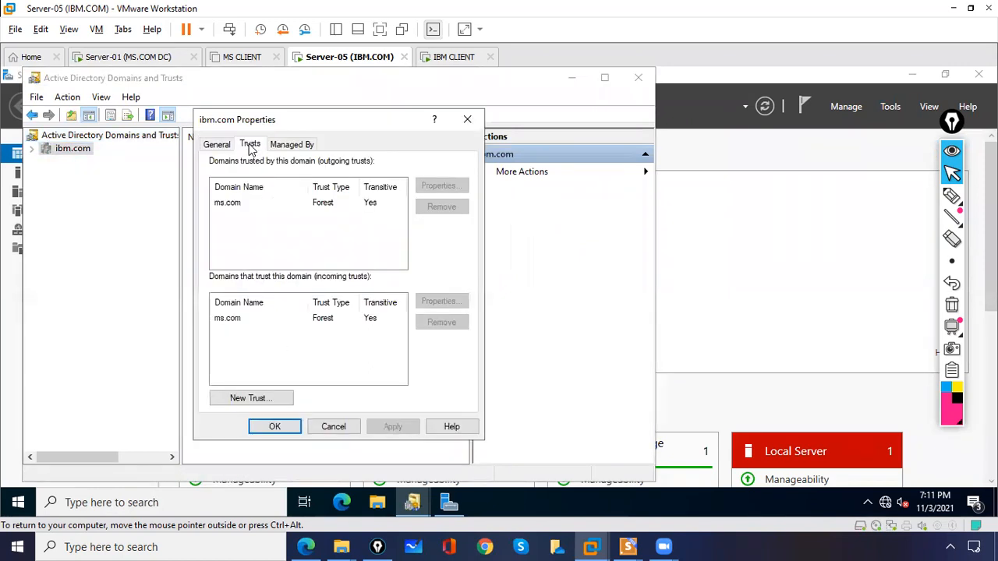
{"action": "left_click", "coordinate": [238, 208]}
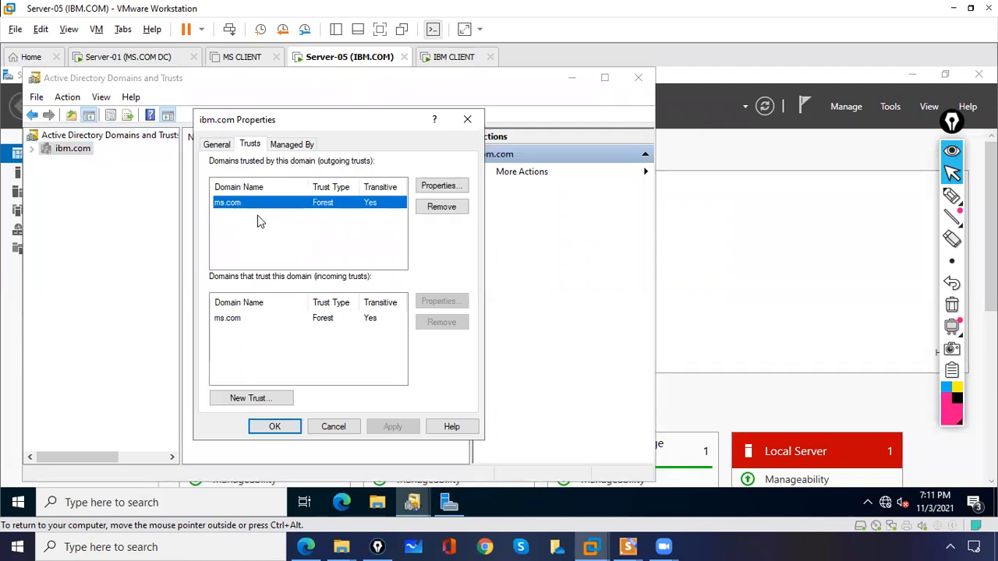
{"action": "left_click", "coordinate": [336, 319]}
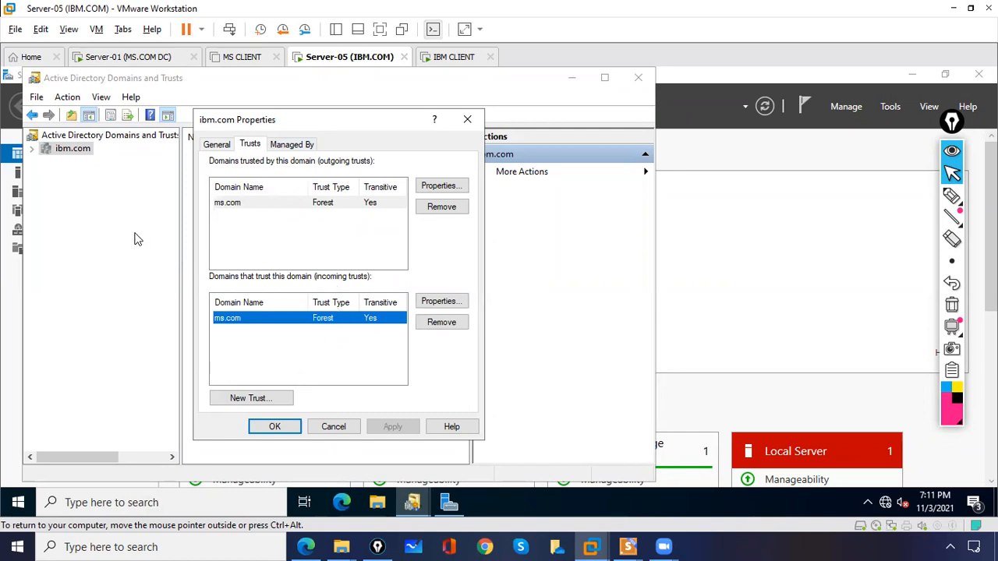
Close Domains and Trusts on Server-01 and dismiss the Windows Admin Center prompt
{"action": "left_click", "coordinate": [237, 63]}
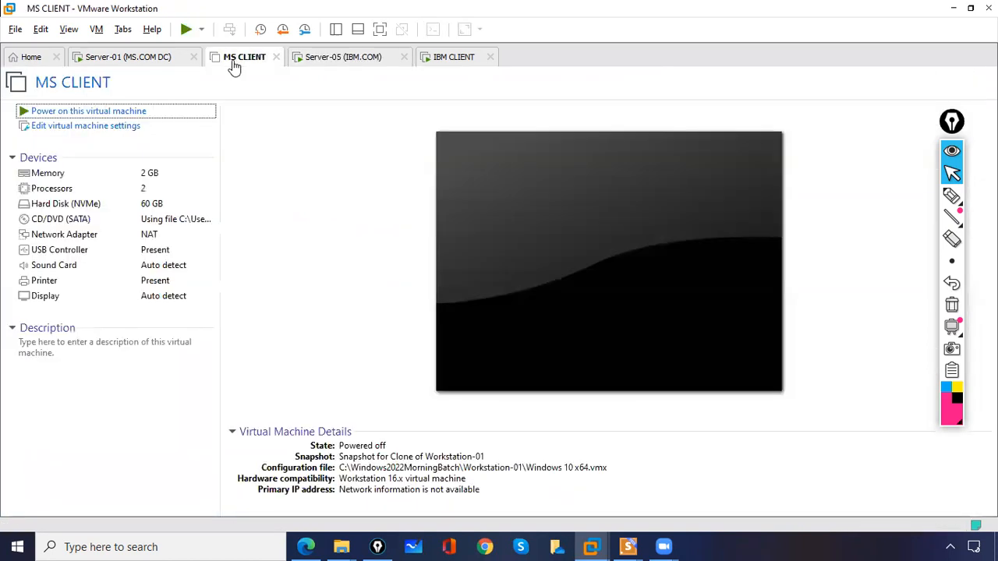
{"action": "left_click", "coordinate": [111, 63]}
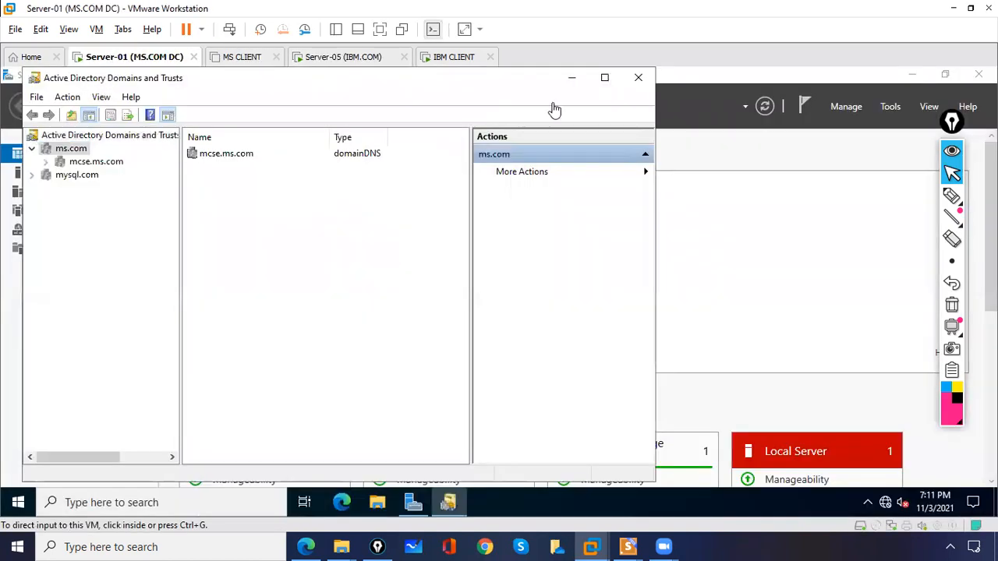
{"action": "left_click", "coordinate": [638, 77]}
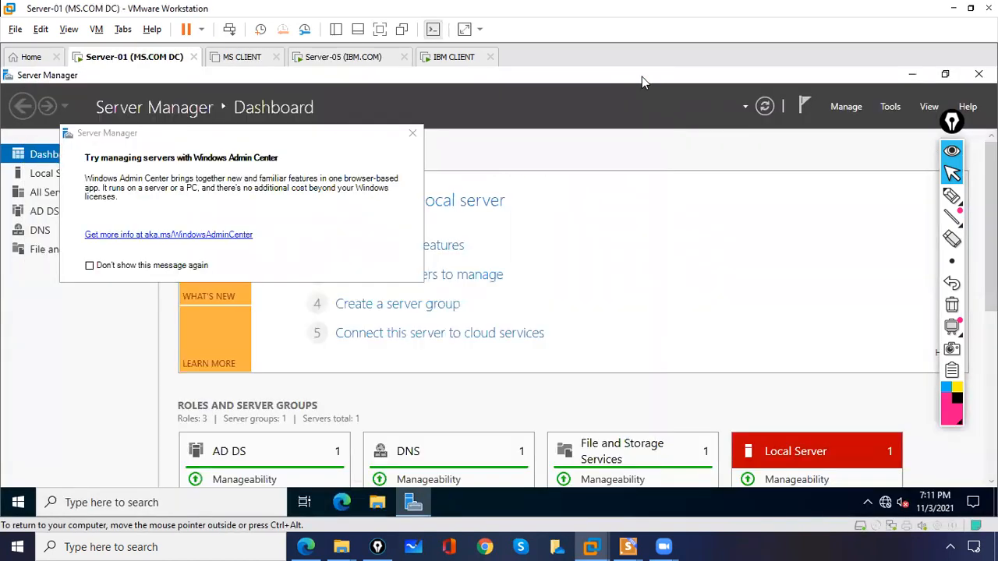
{"action": "left_click", "coordinate": [412, 134]}
{"action": "left_click", "coordinate": [455, 59]}
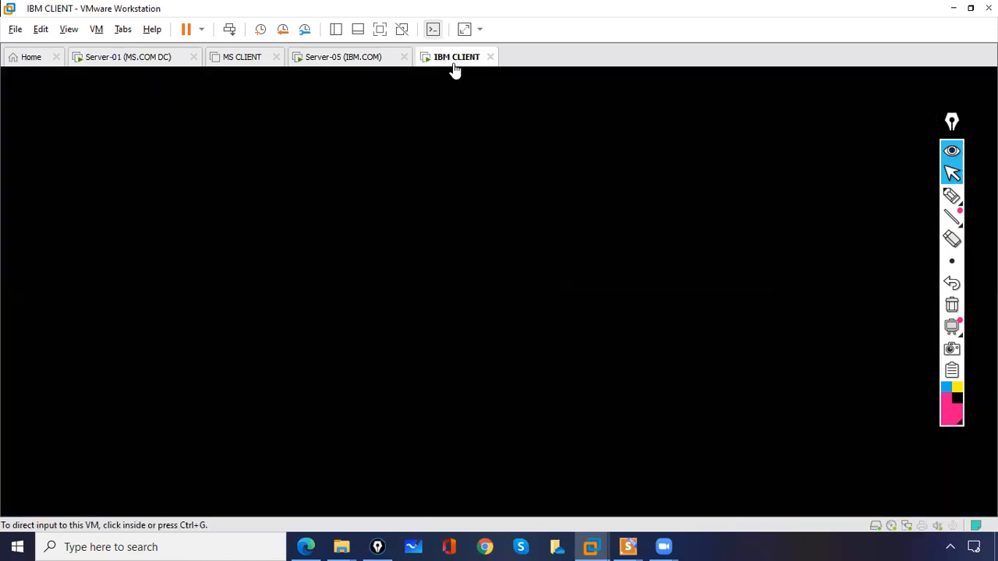
{"action": "left_click", "coordinate": [445, 131]}
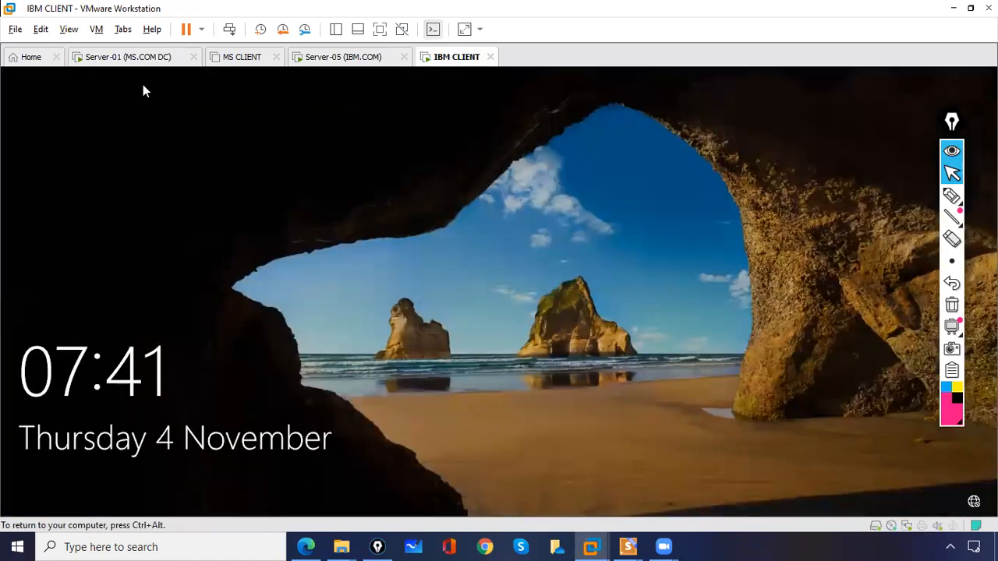
{"action": "key", "text": "ctrl+alt"}
{"action": "left_click", "coordinate": [128, 58]}
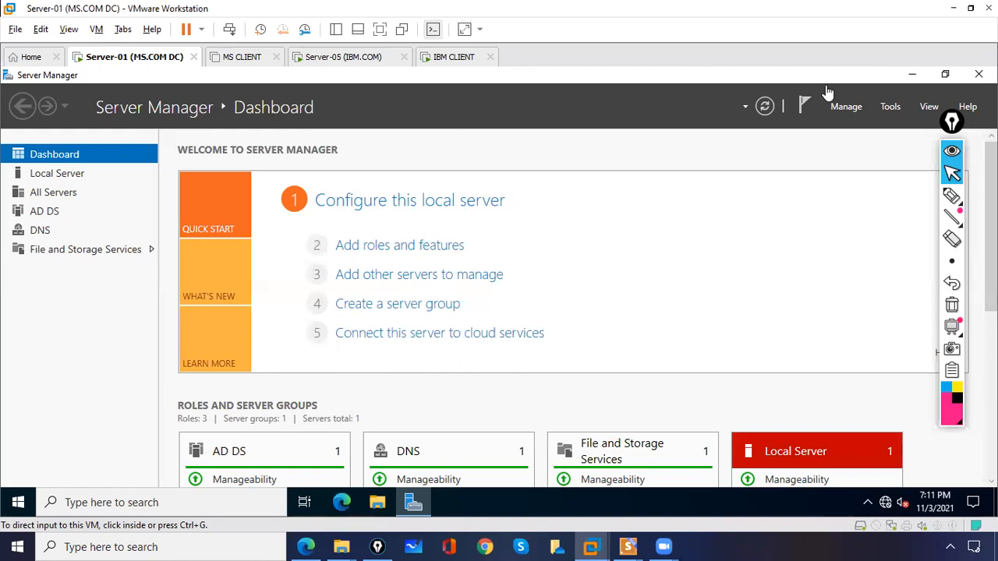
Open Active Directory Users and Computers, confirm user S1 in the Sales OU, then go to IBM CLIENT
{"action": "left_click", "coordinate": [890, 106]}
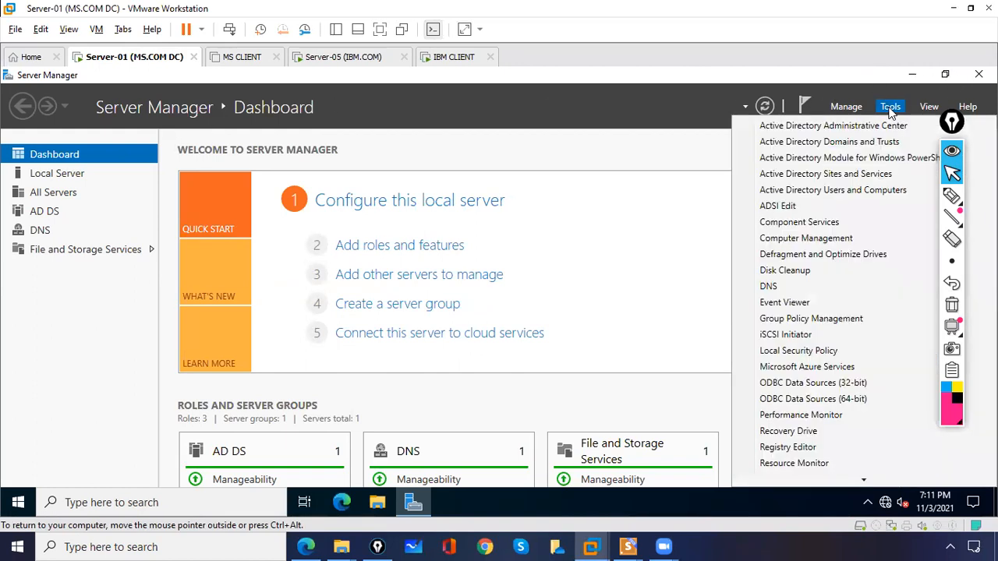
{"action": "left_click", "coordinate": [834, 178]}
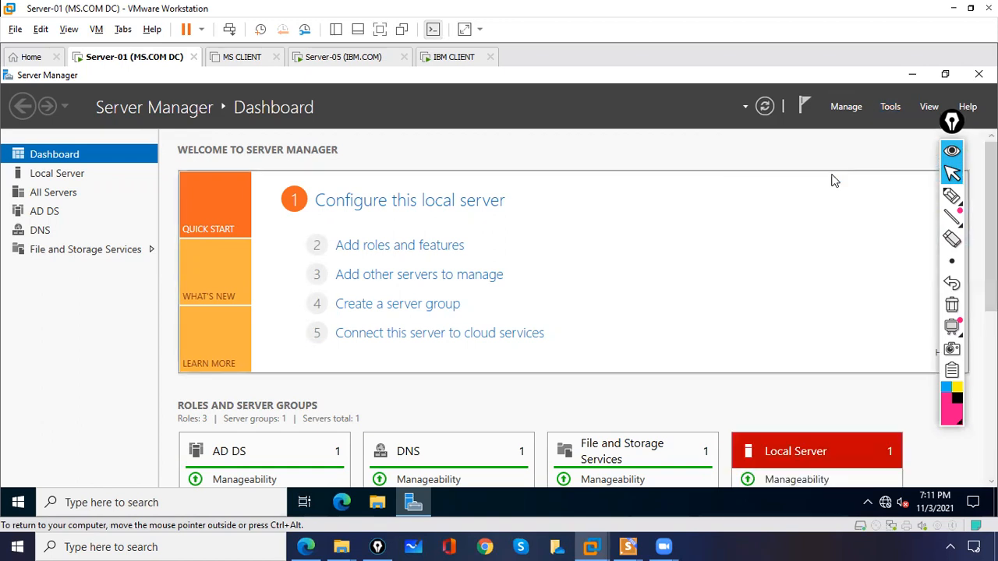
{"action": "left_click", "coordinate": [892, 108]}
{"action": "left_click", "coordinate": [884, 190]}
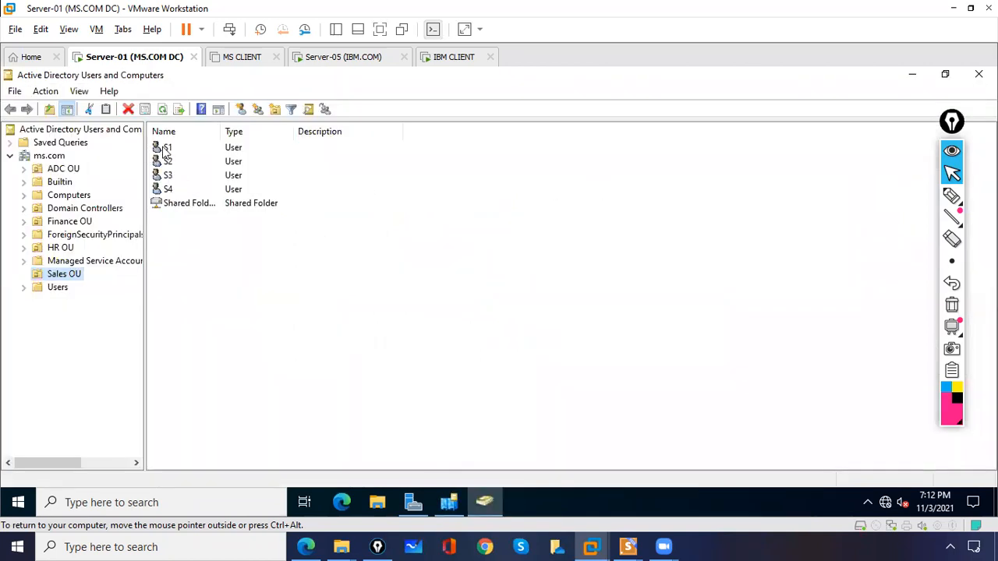
{"action": "left_click", "coordinate": [165, 150]}
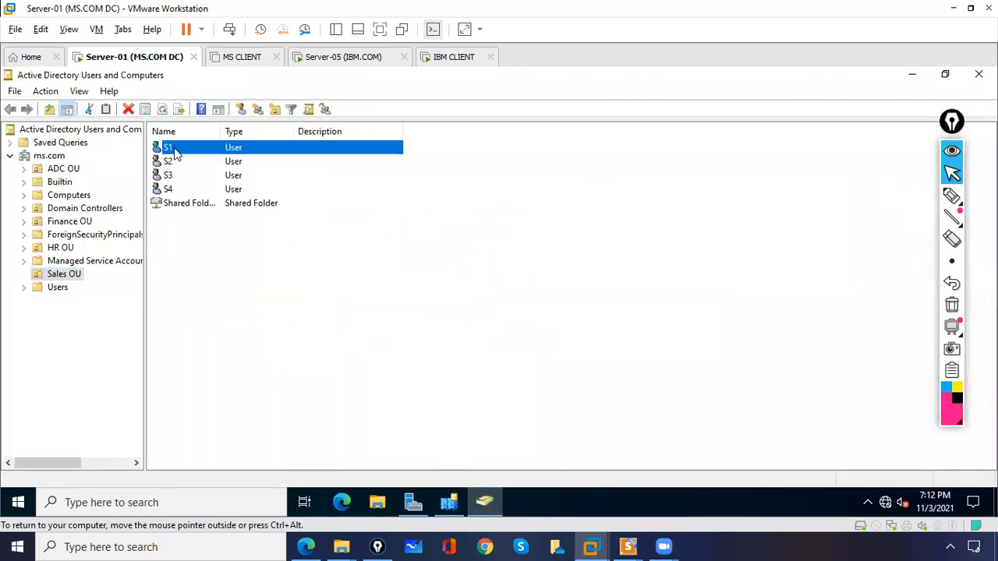
{"action": "left_click", "coordinate": [441, 60]}
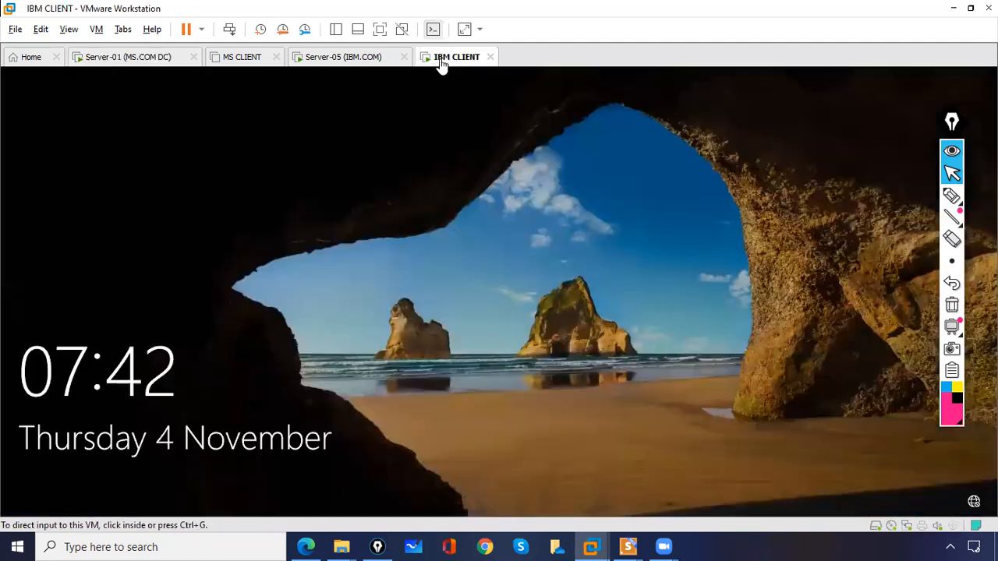
Open the IBM CLIENT Other user sign-in and begin typing the ms.com username
{"action": "left_click", "coordinate": [230, 31]}
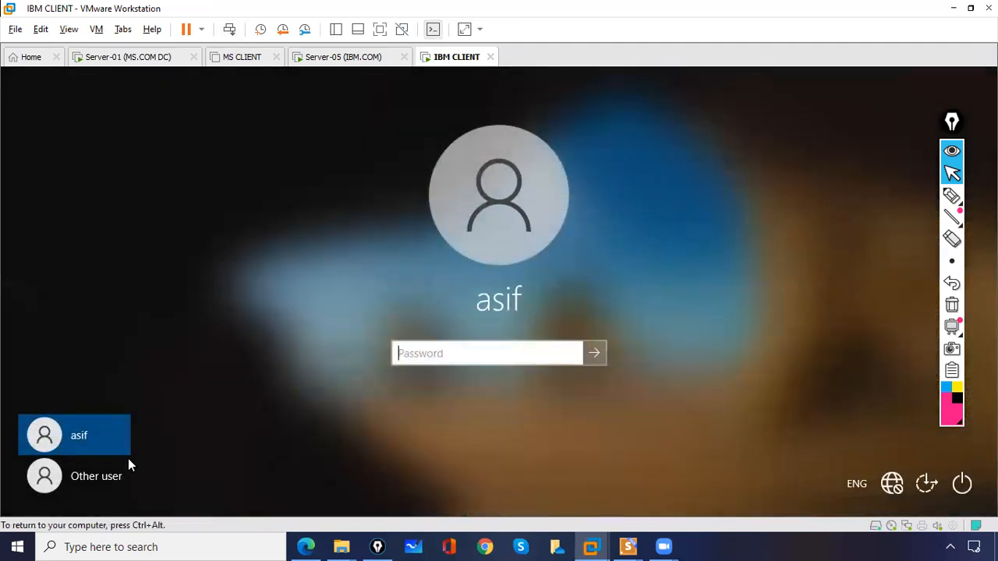
{"action": "left_click", "coordinate": [117, 476]}
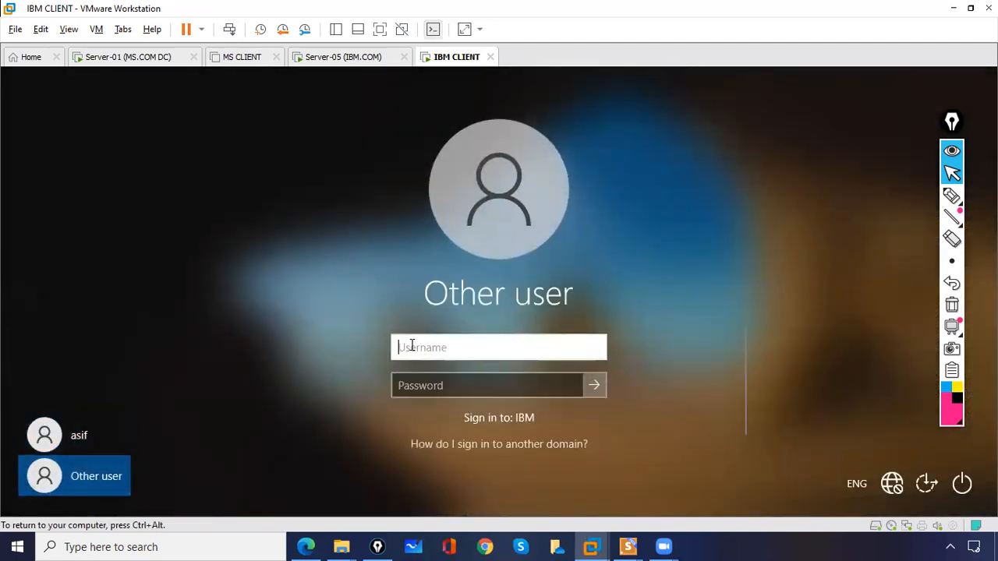
{"action": "type", "text": "s1"}
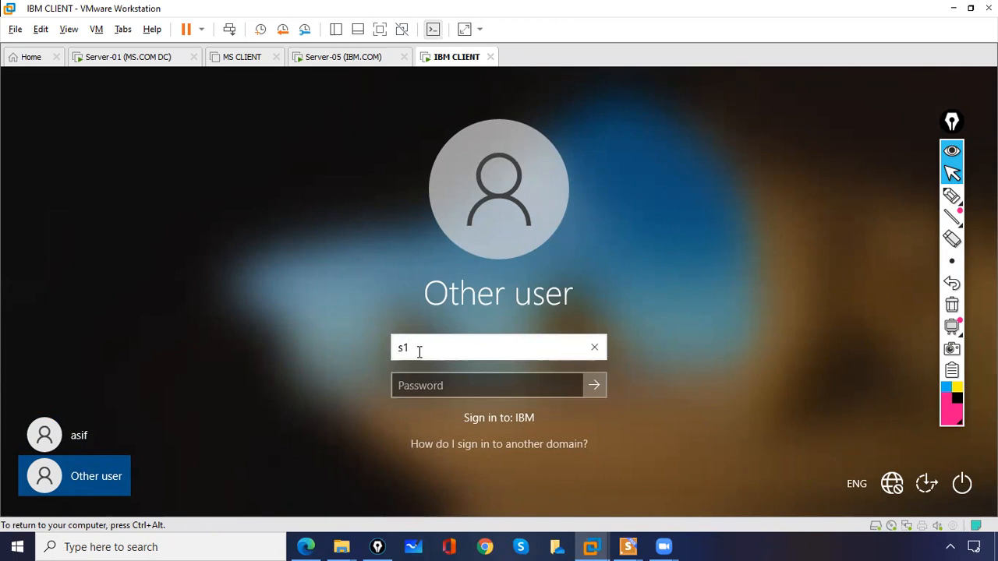
{"action": "left_click", "coordinate": [864, 489]}
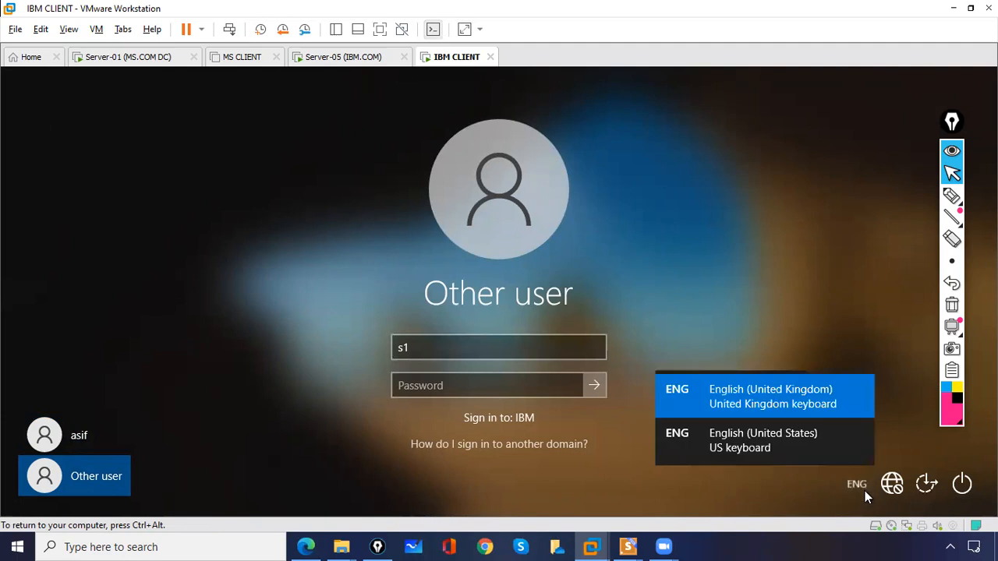
{"action": "left_click", "coordinate": [796, 447]}
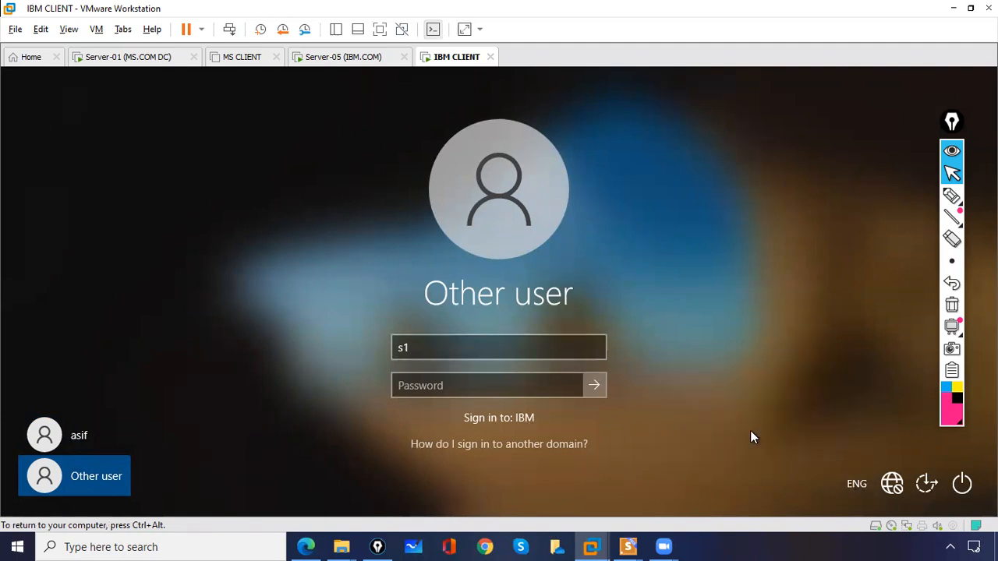
{"action": "left_click", "coordinate": [519, 349]}
{"action": "type", "text": "@"}
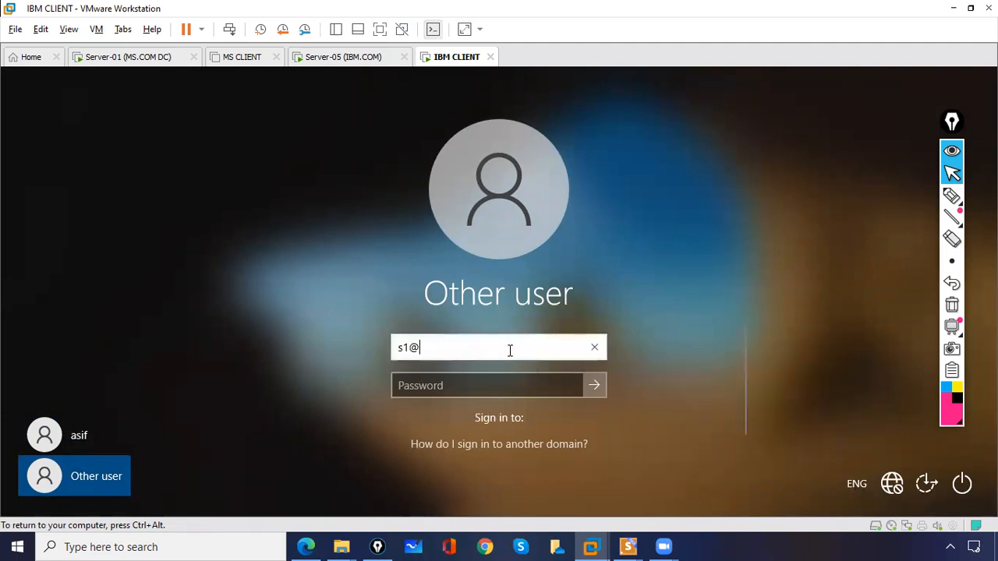
{"action": "type", "text": "ms.com"}
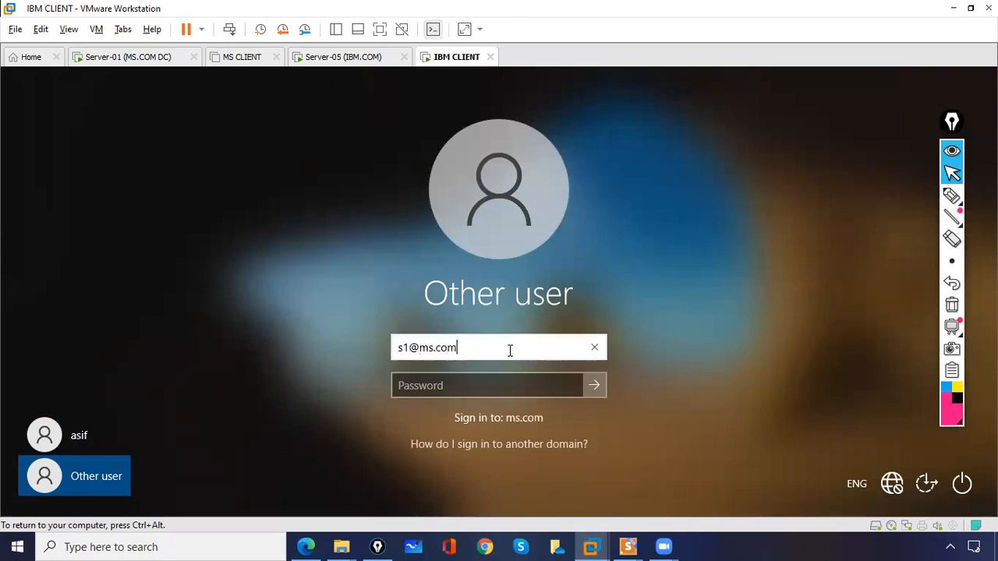
{"action": "left_click", "coordinate": [494, 382]}
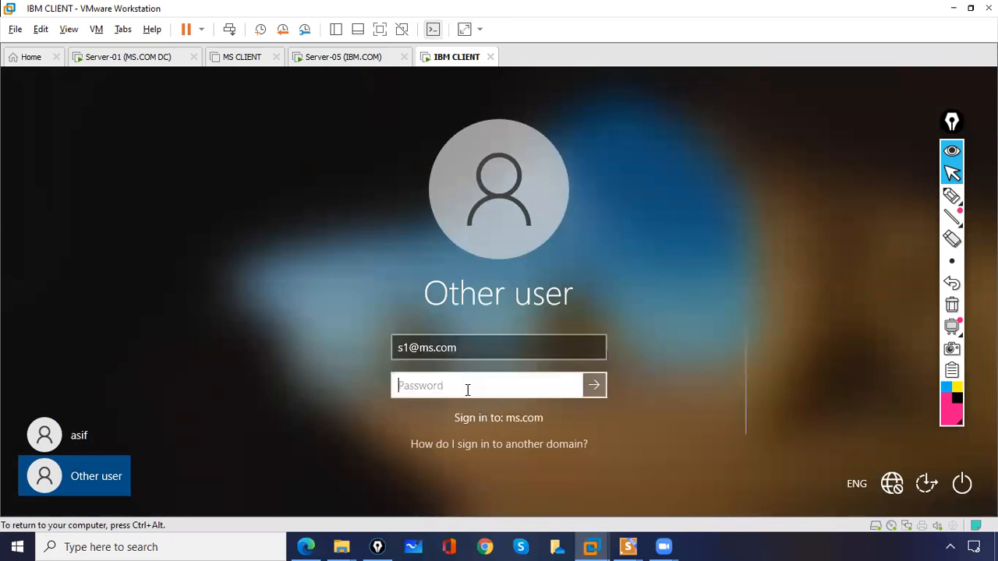
{"action": "type", "text": "P"}
{"action": "key", "text": "Return"}
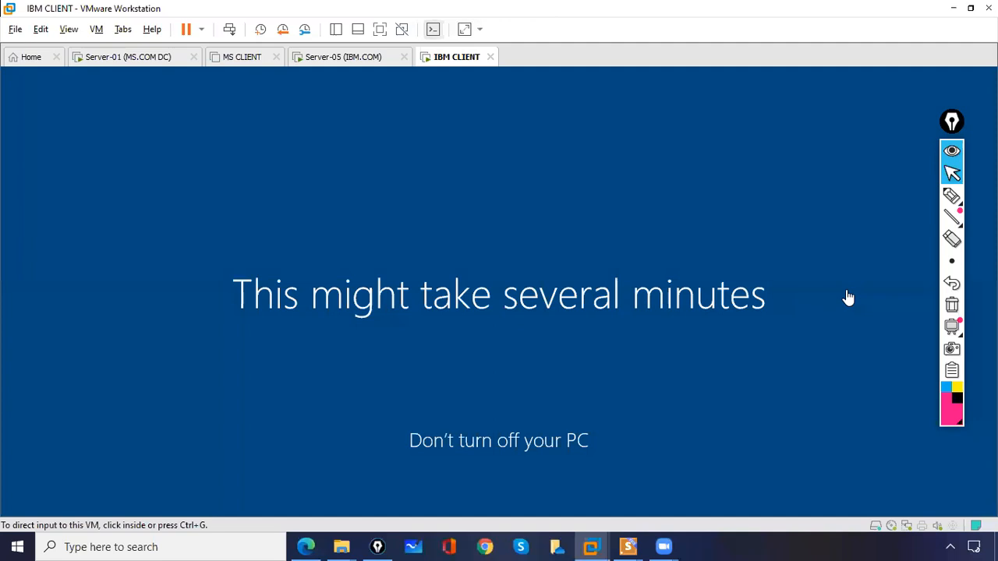
{"action": "left_click", "coordinate": [951, 197]}
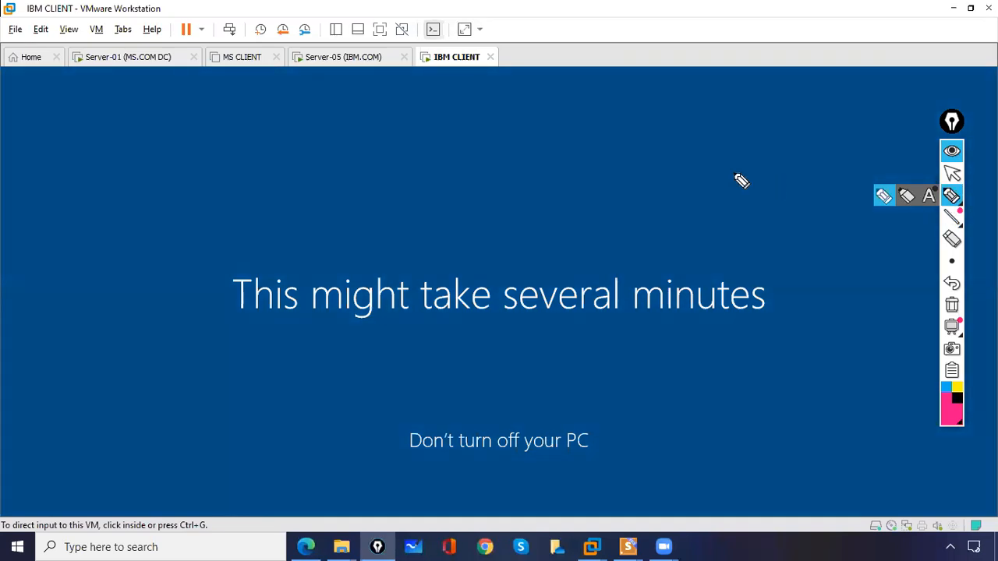
{"action": "mouse_move", "coordinate": [475, 53]}
{"action": "left_mouse_down"}
{"action": "mouse_move", "coordinate": [425, 63]}
{"action": "mouse_move", "coordinate": [483, 61]}
{"action": "mouse_move", "coordinate": [482, 78]}
{"action": "mouse_move", "coordinate": [499, 96]}
{"action": "mouse_move", "coordinate": [568, 62]}
{"action": "mouse_move", "coordinate": [572, 43]}
{"action": "left_mouse_up"}
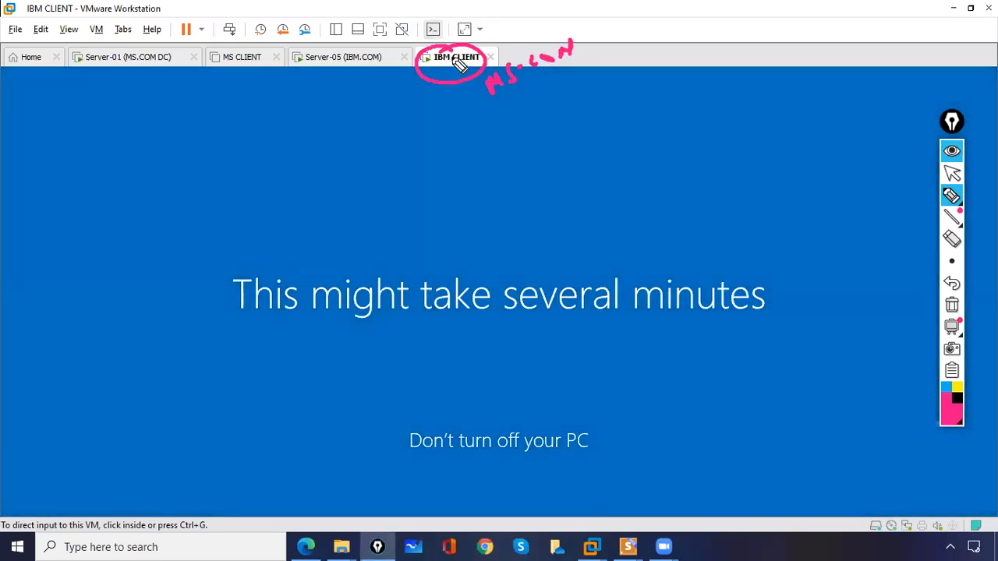
{"action": "mouse_move", "coordinate": [448, 48]}
{"action": "left_mouse_down"}
{"action": "mouse_move", "coordinate": [361, 52]}
{"action": "mouse_move", "coordinate": [348, 67]}
{"action": "mouse_move", "coordinate": [362, 60]}
{"action": "mouse_move", "coordinate": [355, 41]}
{"action": "mouse_move", "coordinate": [257, 15]}
{"action": "mouse_move", "coordinate": [164, 41]}
{"action": "mouse_move", "coordinate": [127, 69]}
{"action": "left_mouse_up"}
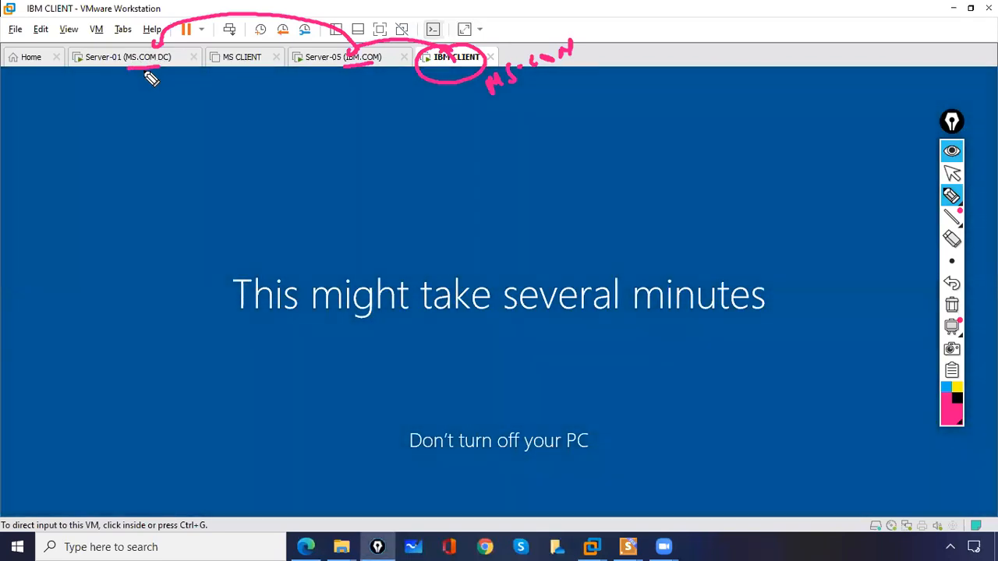
{"action": "mouse_move", "coordinate": [156, 67]}
{"action": "left_mouse_down"}
{"action": "mouse_move", "coordinate": [333, 117]}
{"action": "mouse_move", "coordinate": [406, 68]}
{"action": "left_mouse_up"}
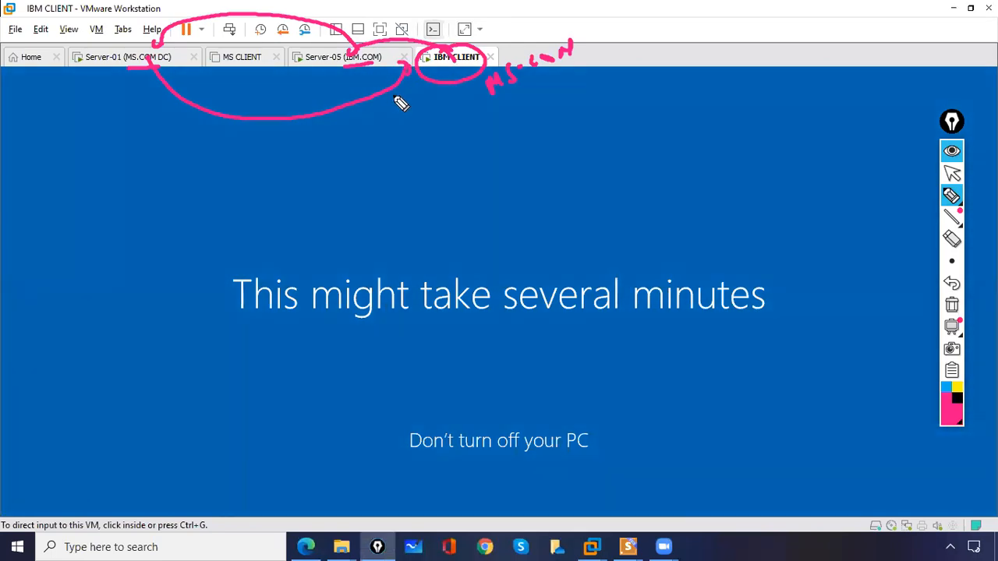
{"action": "left_click_drag", "start_coordinate": [407, 69], "coordinate": [451, 82]}
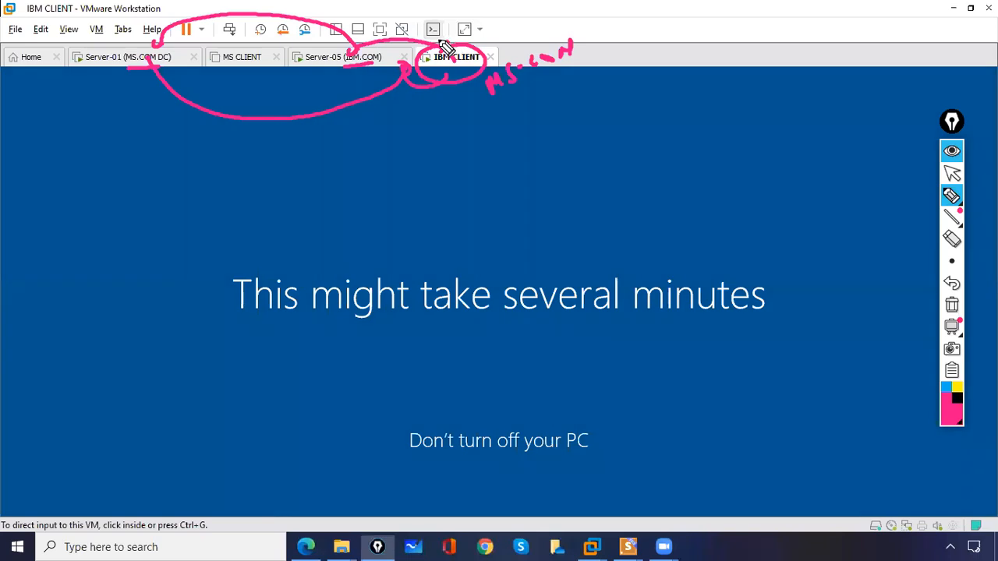
{"action": "left_click", "coordinate": [951, 305]}
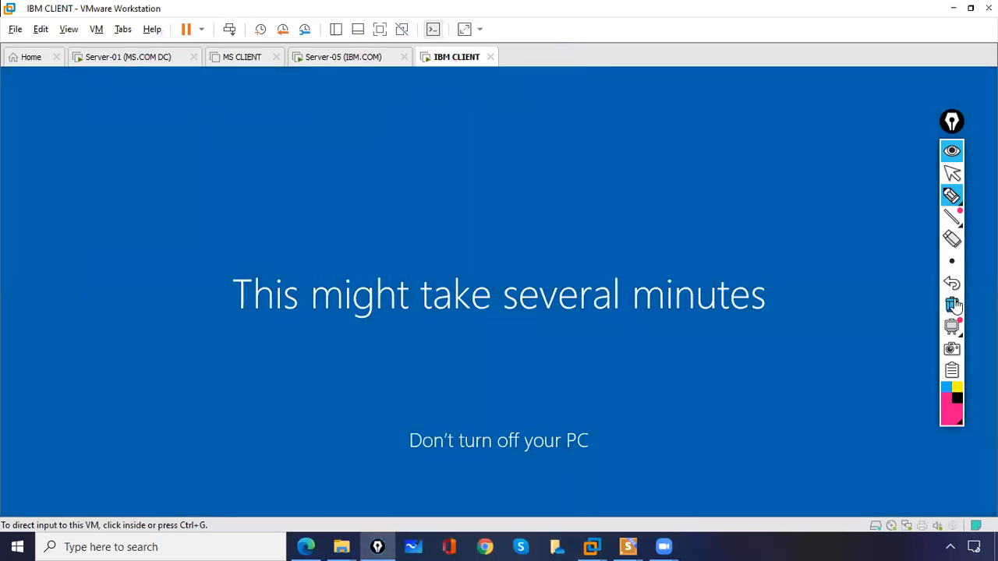
{"action": "left_click", "coordinate": [952, 173]}
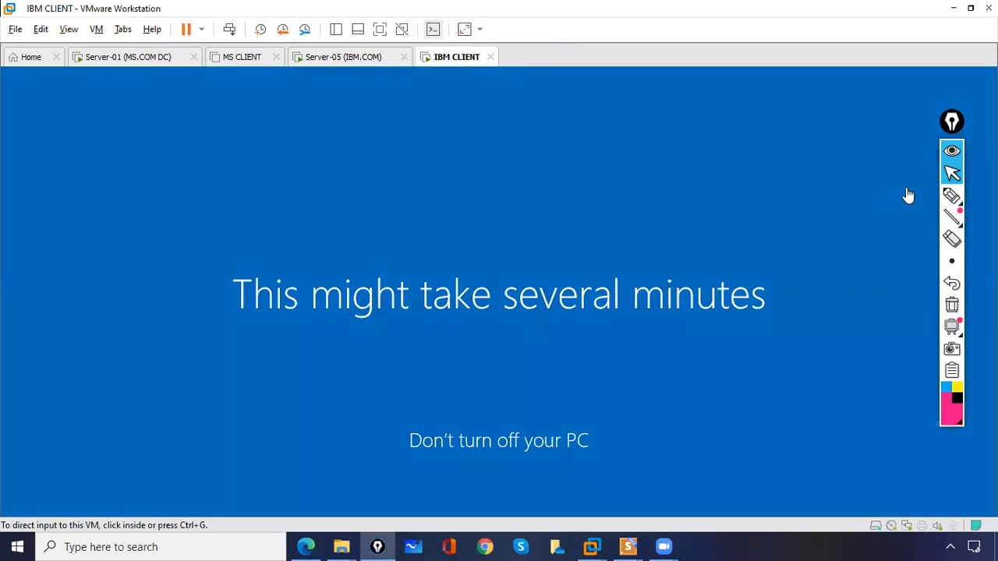
{"action": "left_click", "coordinate": [935, 176]}
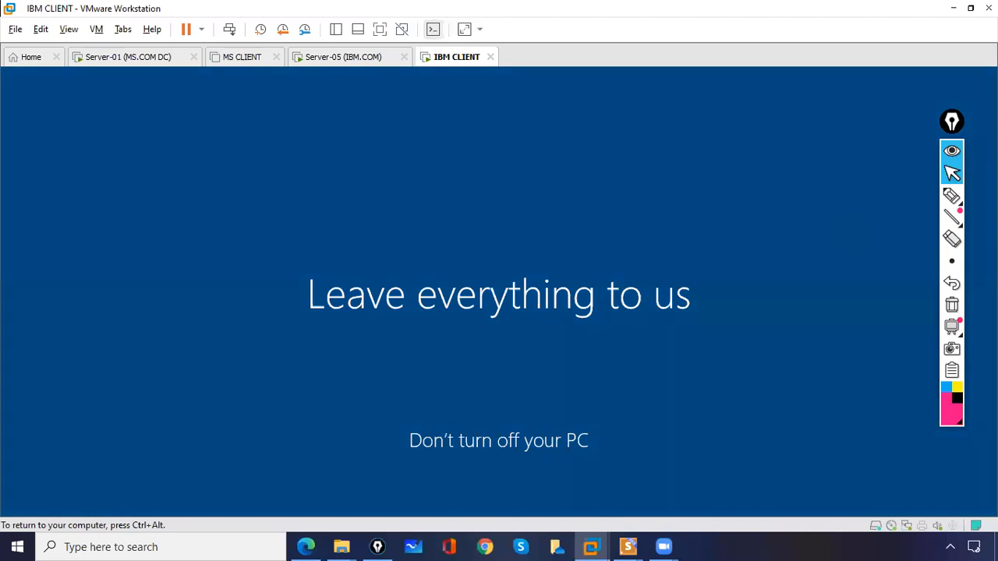
Release input from the IBM CLIENT VM with Ctrl+Alt while Windows finishes first sign-in setup
{"action": "key", "text": "ctrl+alt"}
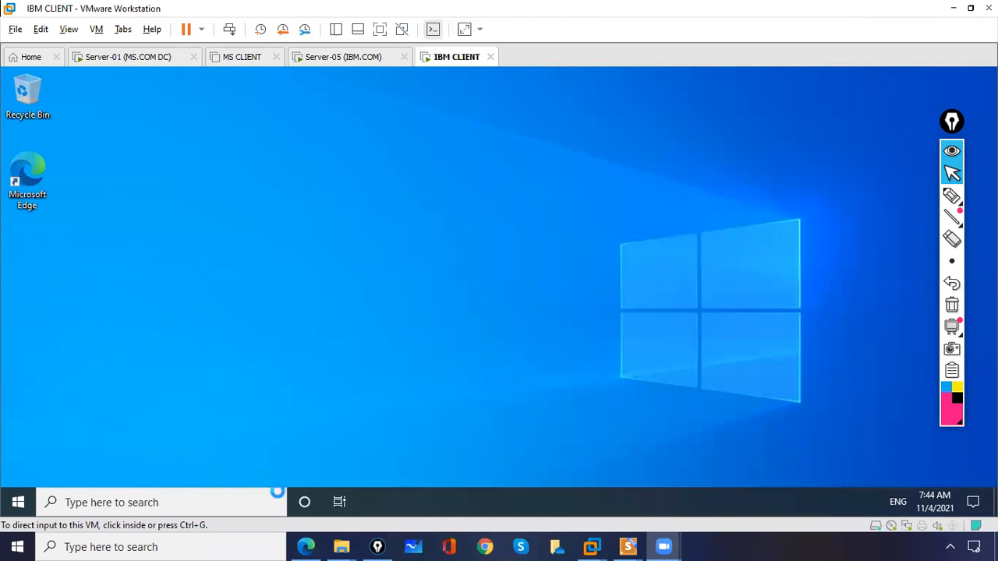
Open Windows Settings maximized on IBM CLIENT and go to the Personalisation Themes page
{"action": "left_click", "coordinate": [22, 502]}
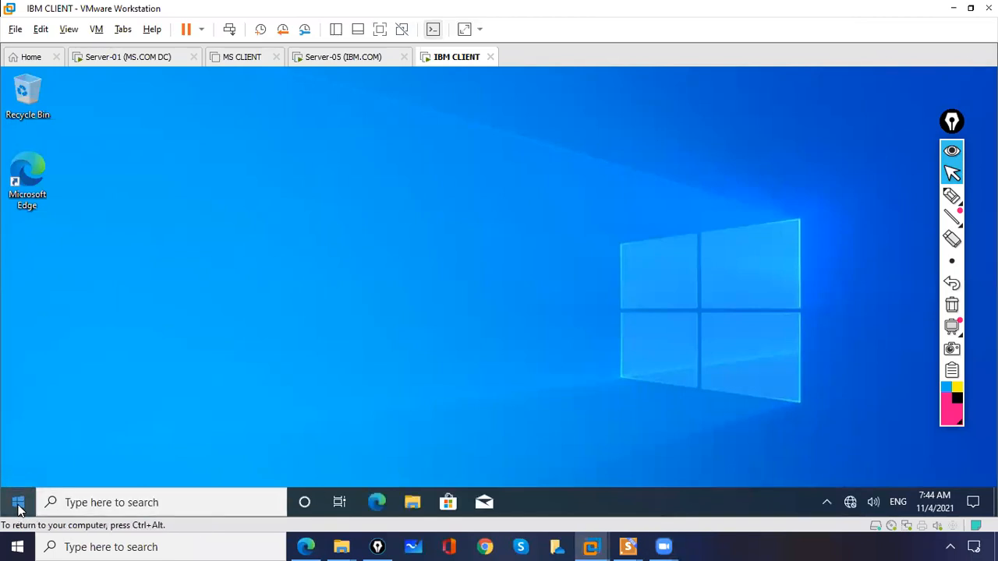
{"action": "right_click", "coordinate": [20, 506]}
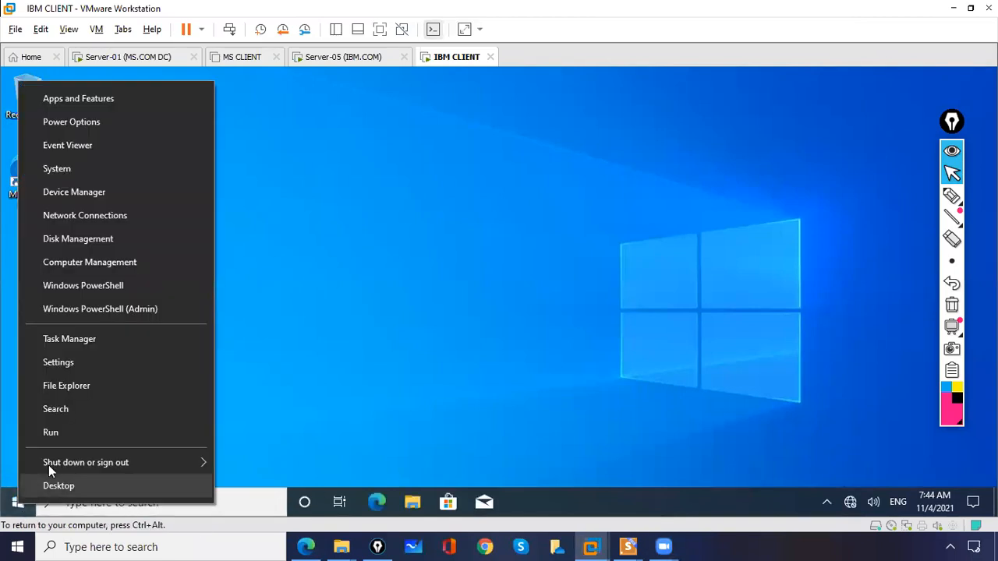
{"action": "left_click", "coordinate": [63, 366]}
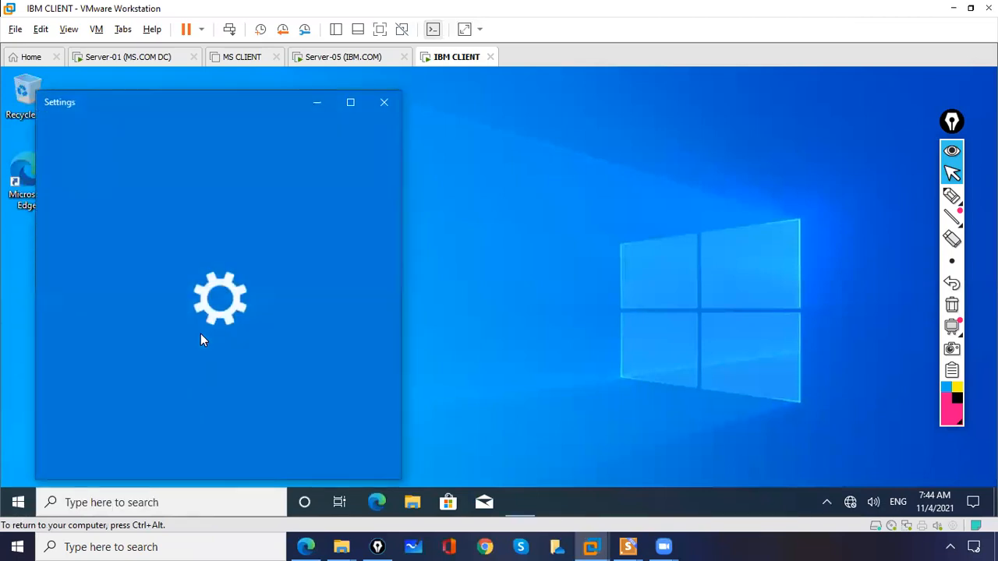
{"action": "left_click", "coordinate": [350, 102]}
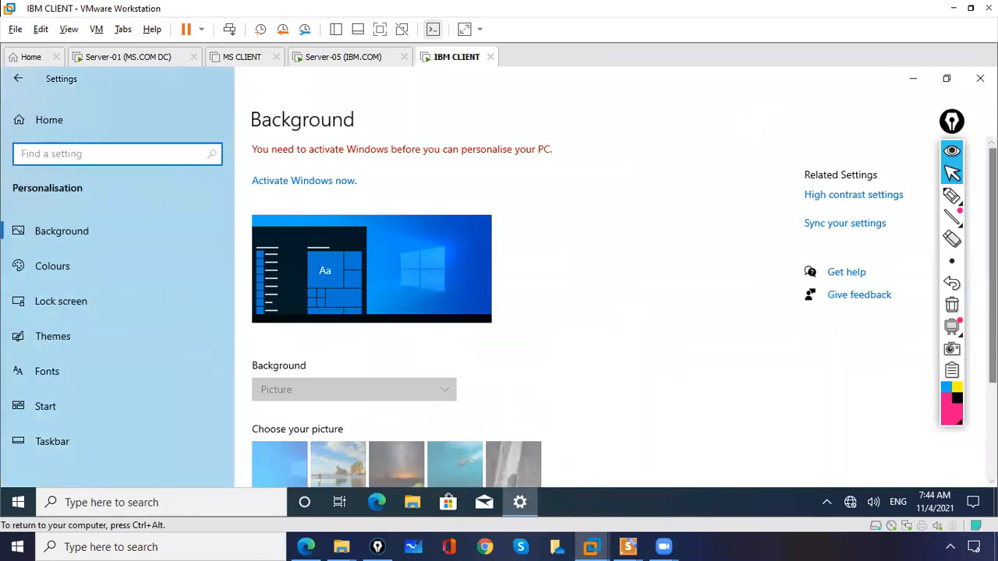
{"action": "scroll", "coordinate": [608, 296], "scroll_direction": "down", "scroll_amount": 2}
{"action": "scroll", "coordinate": [608, 312], "scroll_direction": "down", "scroll_amount": 1}
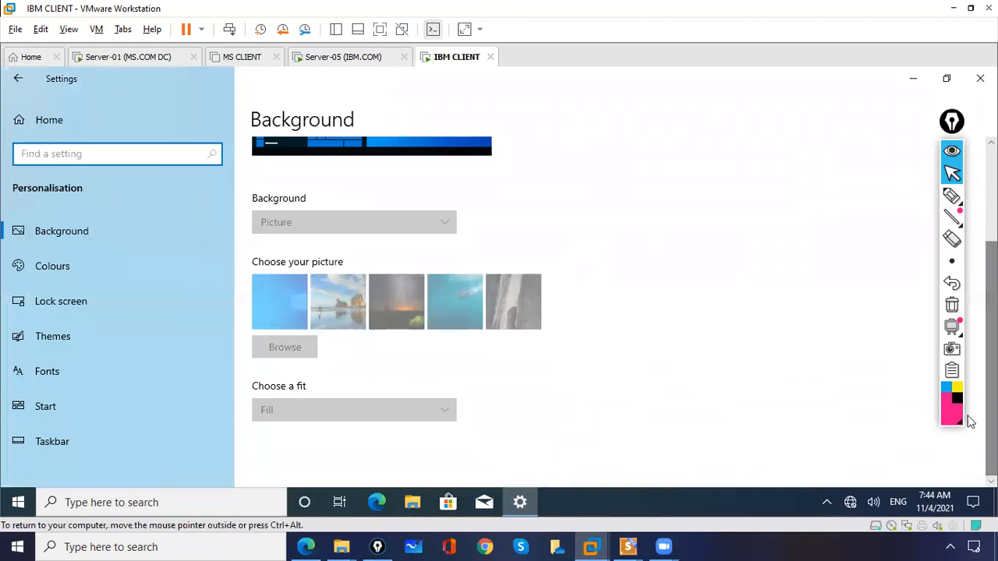
{"action": "left_click", "coordinate": [73, 336]}
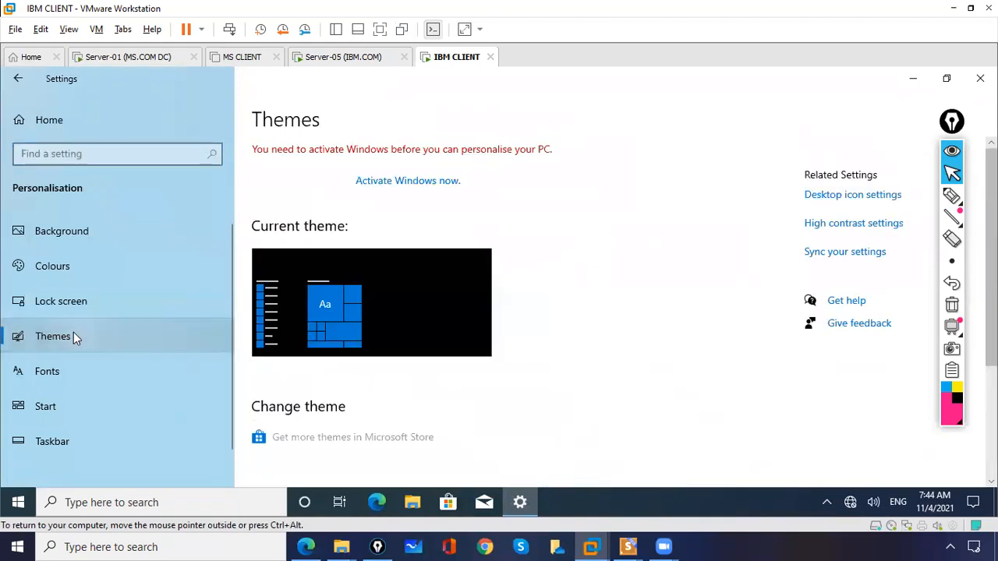
Enable the Computer, User's Files, Network and Control Panel desktop icons, then close Settings
{"action": "left_click", "coordinate": [850, 197]}
{"action": "left_click", "coordinate": [129, 217]}
{"action": "left_click", "coordinate": [129, 233]}
{"action": "left_click", "coordinate": [129, 249]}
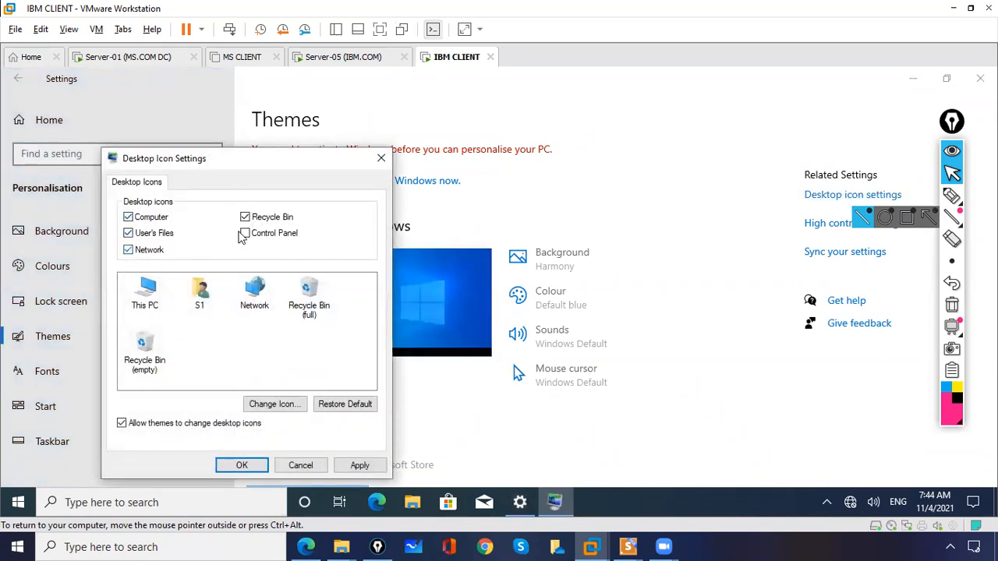
{"action": "left_click", "coordinate": [243, 233]}
{"action": "left_click", "coordinate": [253, 464]}
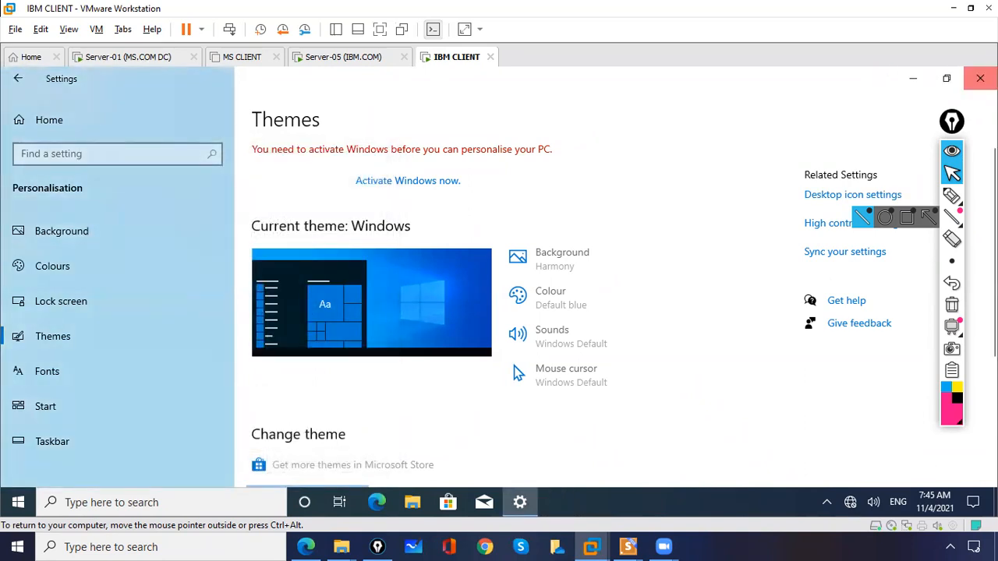
{"action": "left_click", "coordinate": [979, 78]}
{"action": "left_click", "coordinate": [25, 344]}
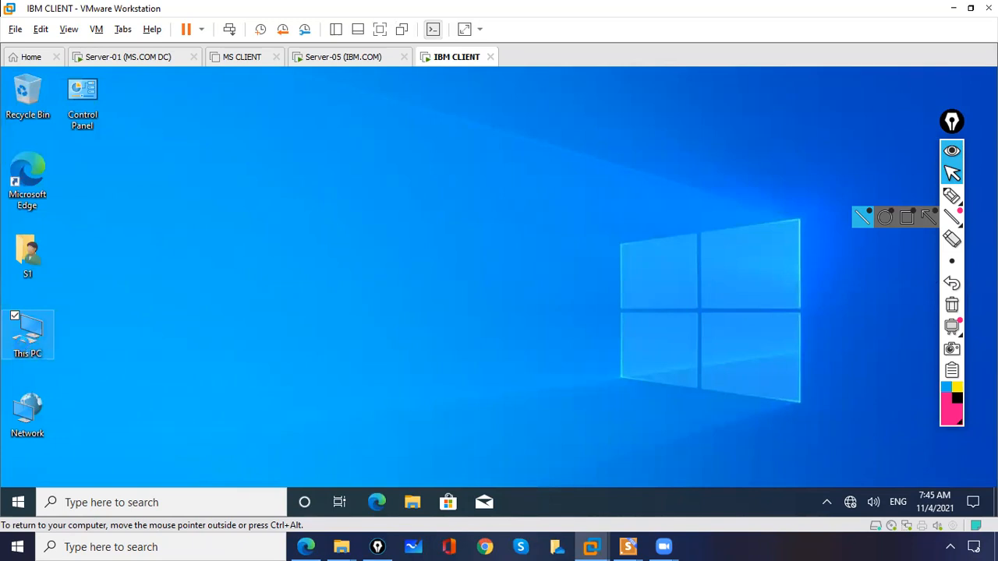
{"action": "right_click", "coordinate": [23, 350]}
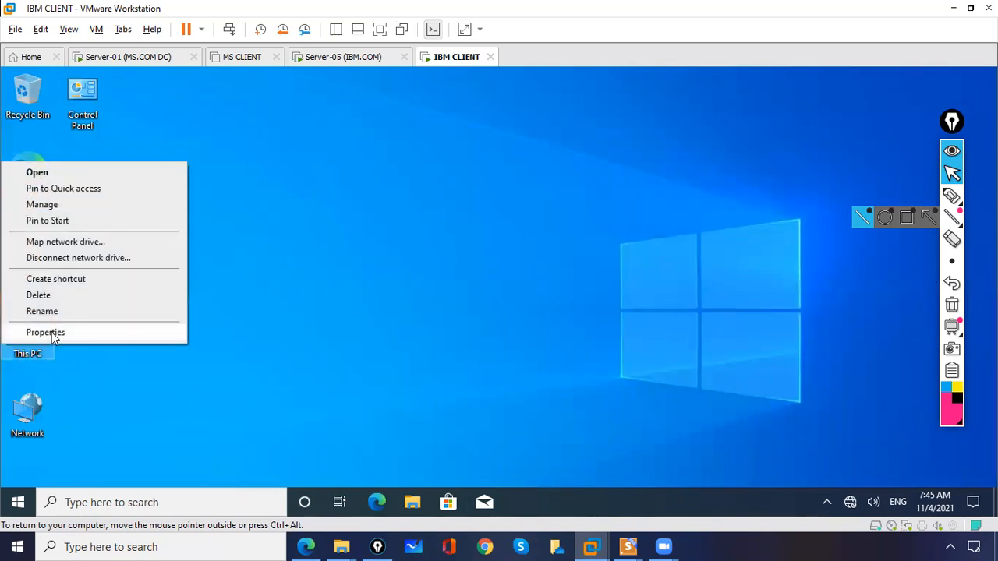
{"action": "left_click", "coordinate": [51, 334]}
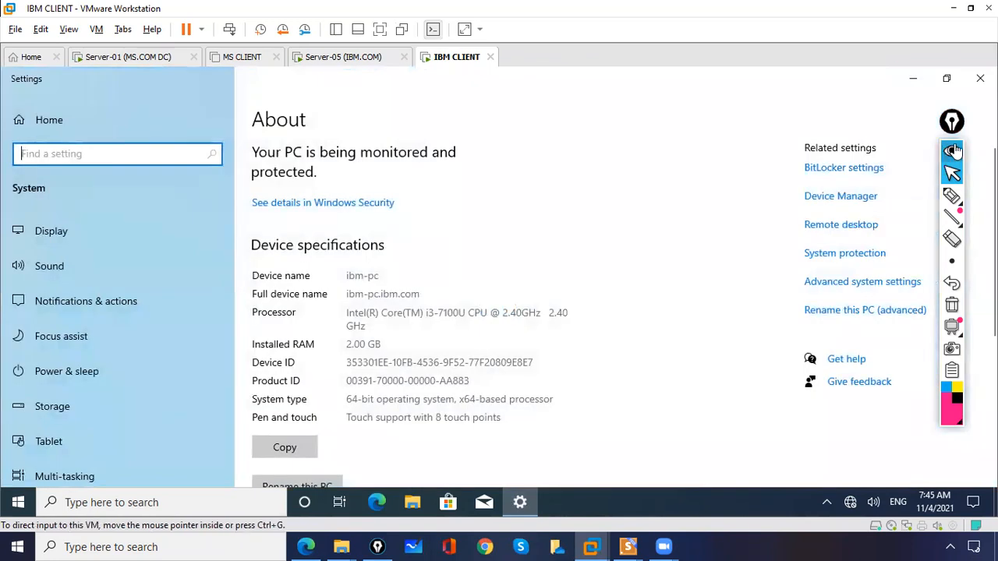
{"action": "scroll", "coordinate": [404, 192], "scroll_direction": "down", "scroll_amount": 1}
{"action": "scroll", "coordinate": [507, 312], "scroll_direction": "down", "scroll_amount": 4}
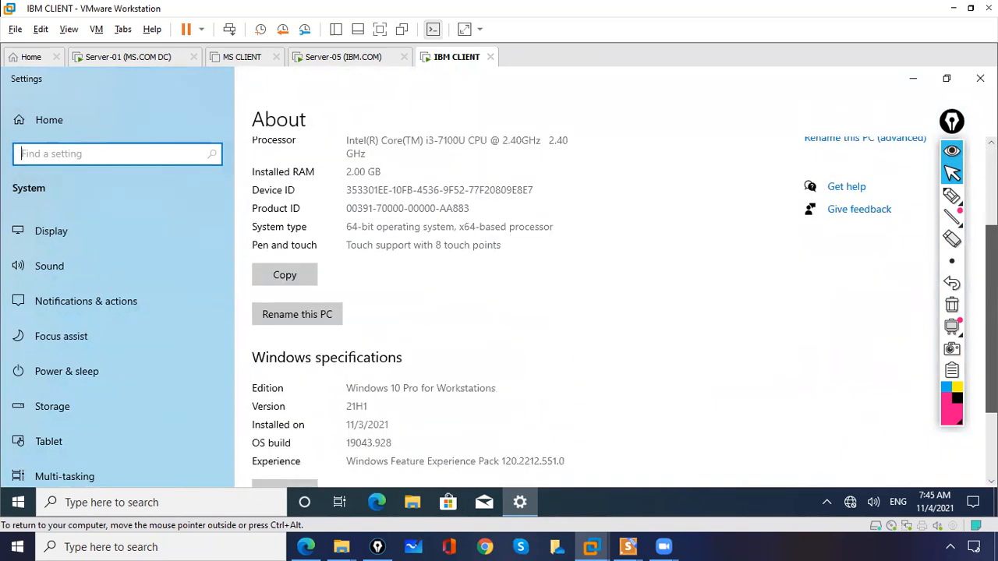
{"action": "scroll", "coordinate": [507, 311], "scroll_direction": "up", "scroll_amount": 3}
{"action": "scroll", "coordinate": [860, 253], "scroll_direction": "up", "scroll_amount": 2}
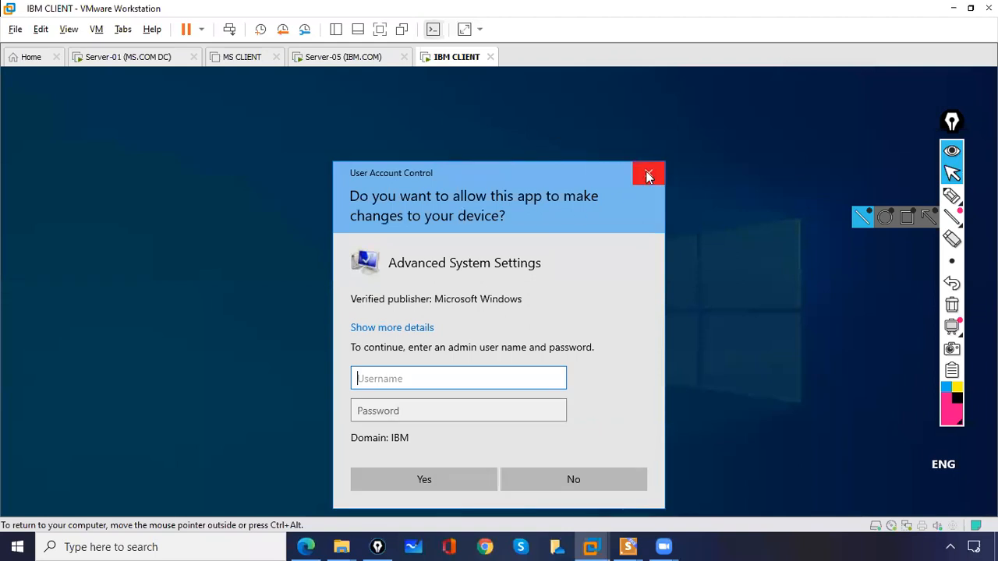
{"action": "left_click", "coordinate": [649, 174]}
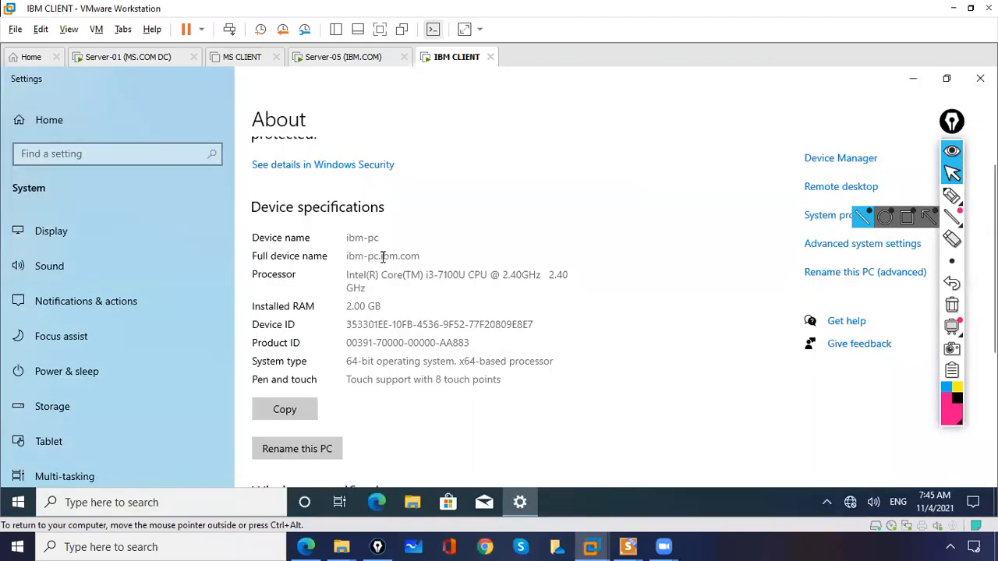
{"action": "left_click_drag", "start_coordinate": [422, 254], "coordinate": [387, 256]}
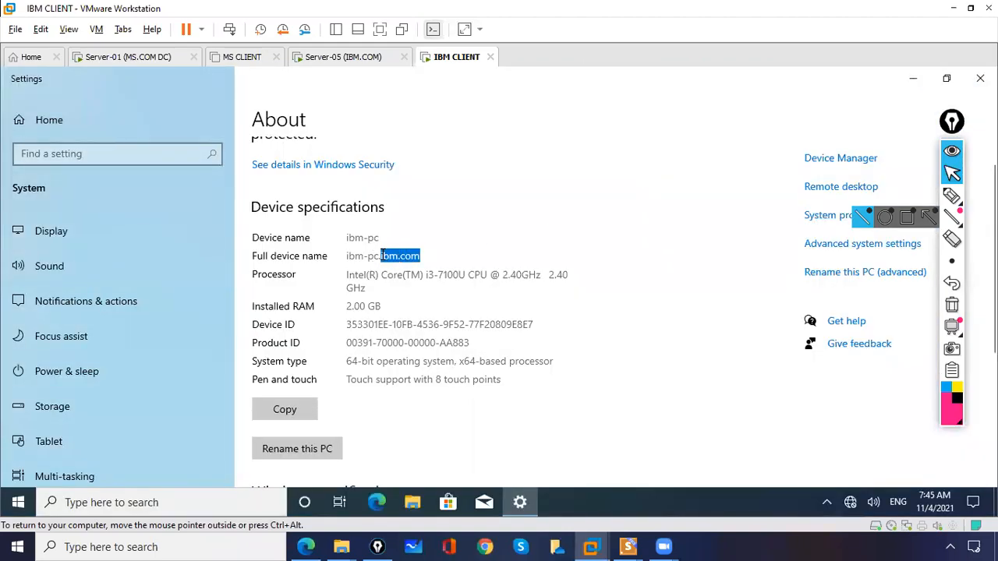
{"action": "left_click", "coordinate": [923, 78]}
{"action": "left_click", "coordinate": [598, 181]}
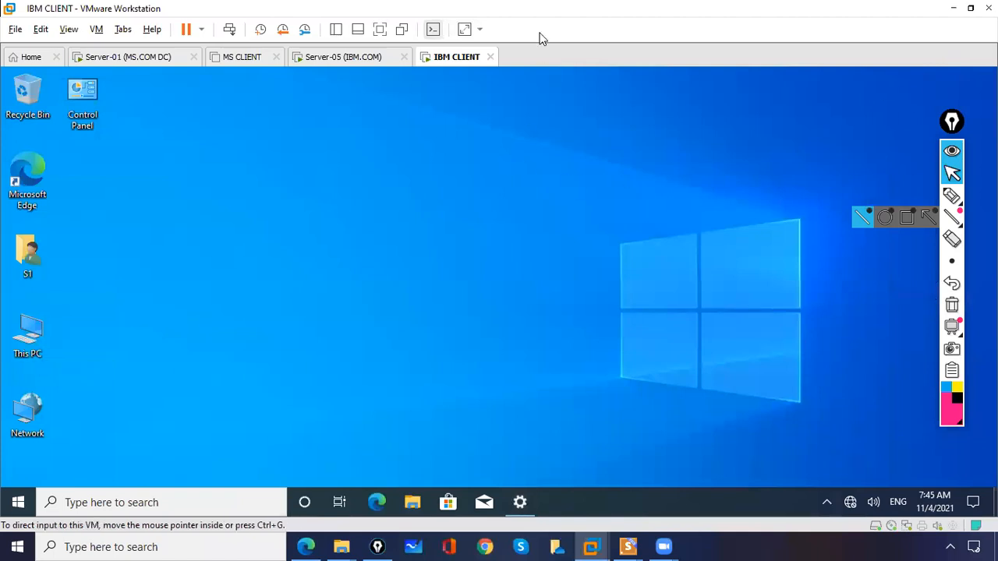